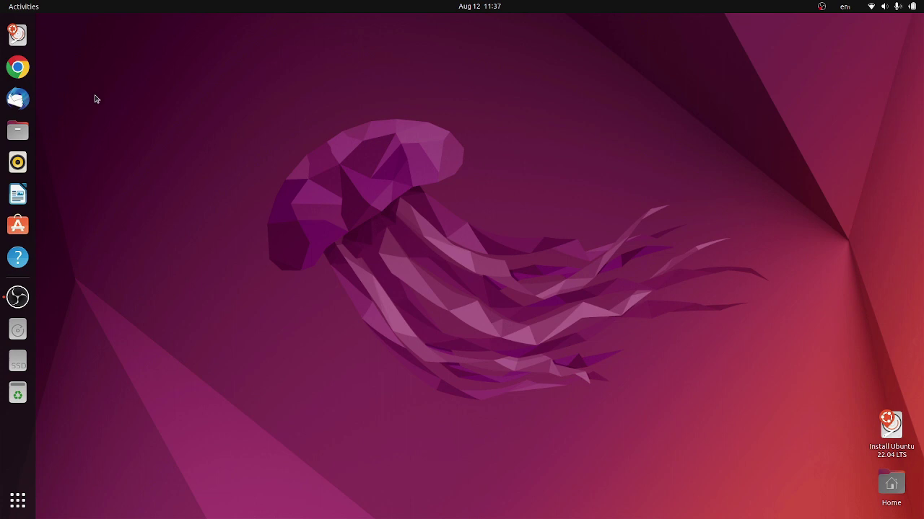
Step: Open Chrome maximized, search the web for the DarkG GTK theme and open the gnome-look.org GTK3/4 Themes page
left_click(18, 67)
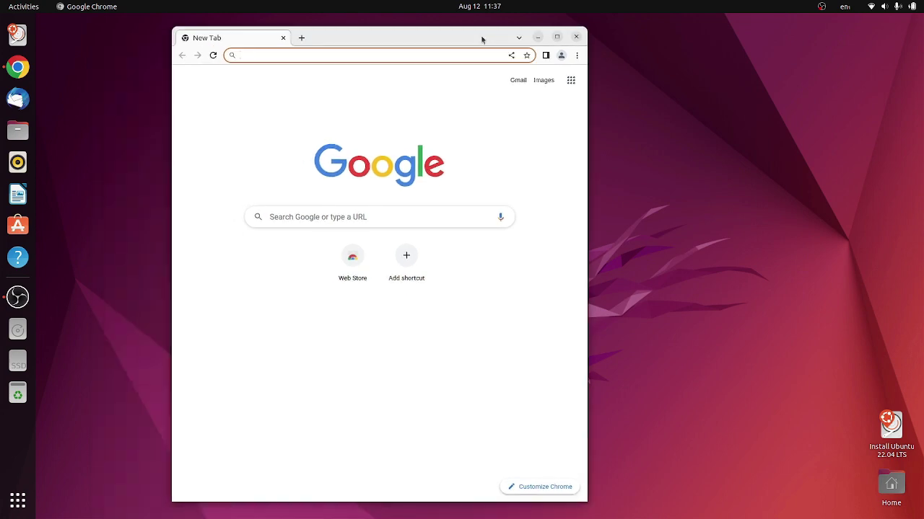
double_click(476, 36)
type("dek")
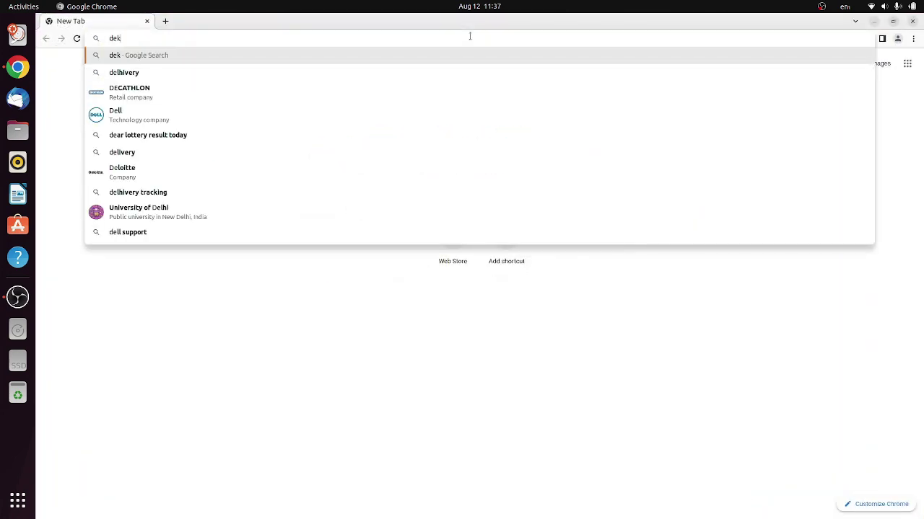
type("g theme gtk")
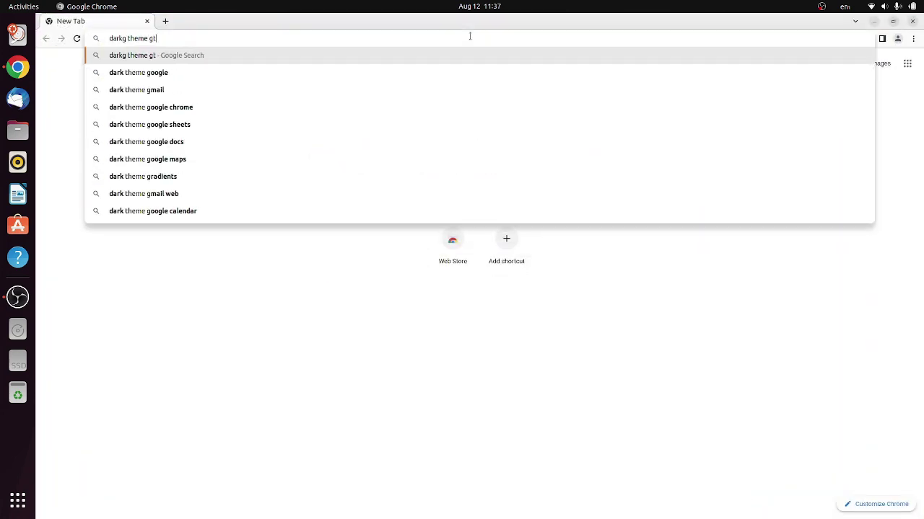
key("Return")
left_click(208, 264)
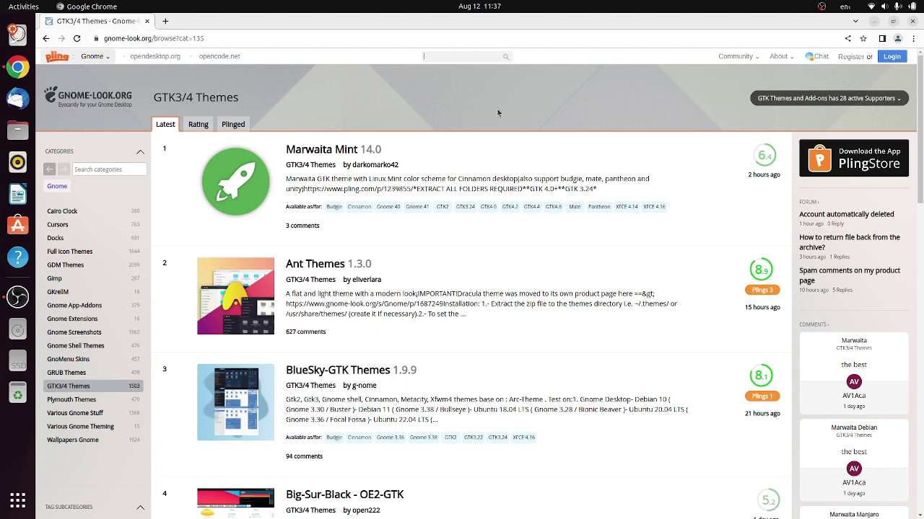
Step: Find the DarkG theme on gnome-look.org and download DarkG.zip from its product page
type("DarkG")
left_click(486, 96)
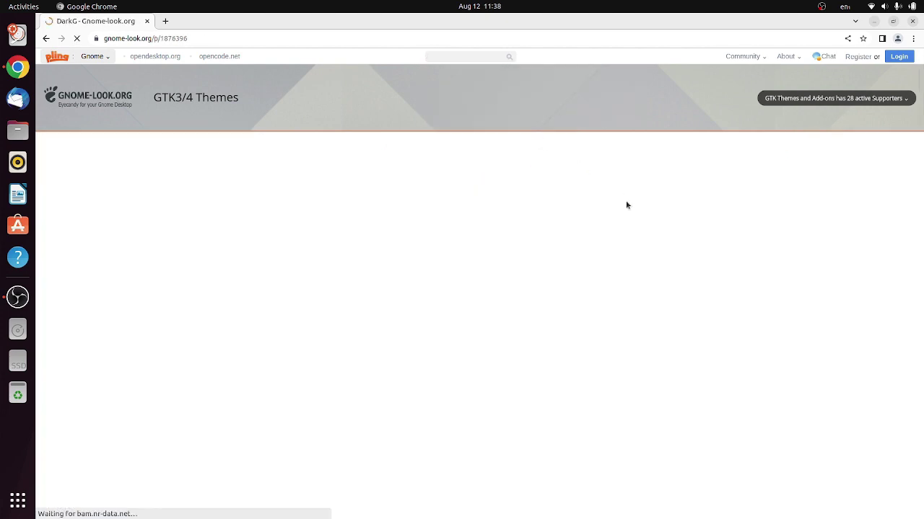
left_click(550, 292)
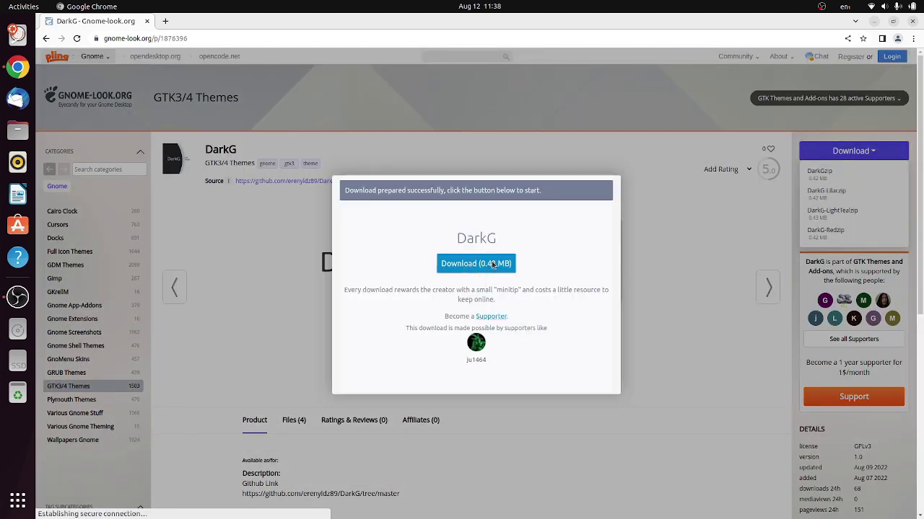
left_click(476, 264)
Step: Show hidden files in the Home folder and create two new folders there named .themes and .icons
left_click(18, 130)
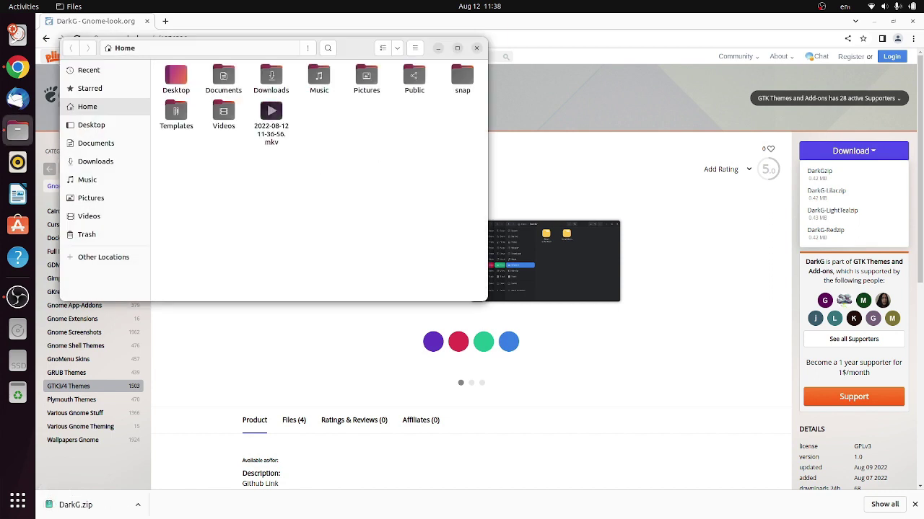
key("ctrl+h")
key("ctrl+shift+n")
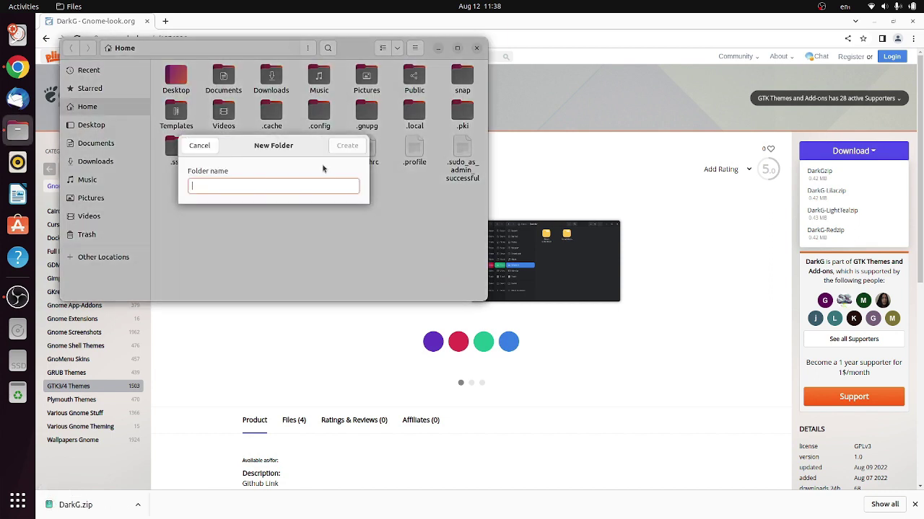
type(".themes")
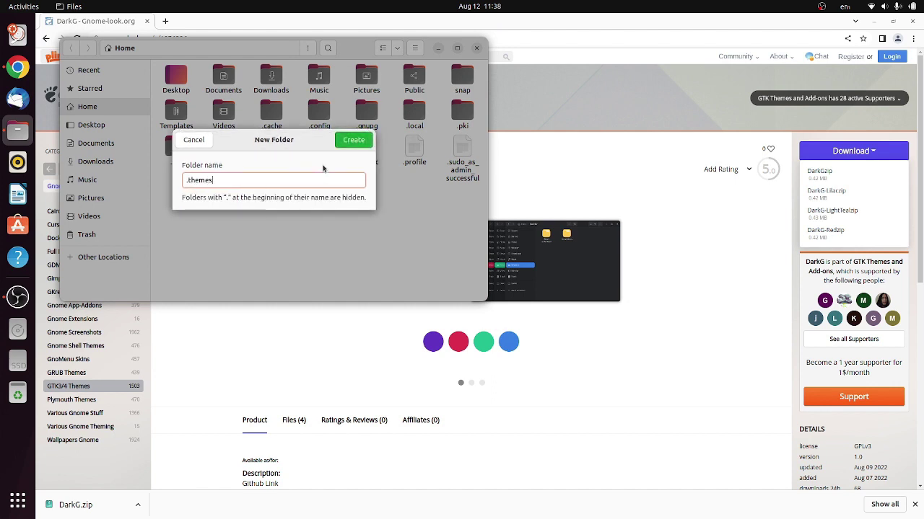
key("Return")
key("ctrl+shift+n")
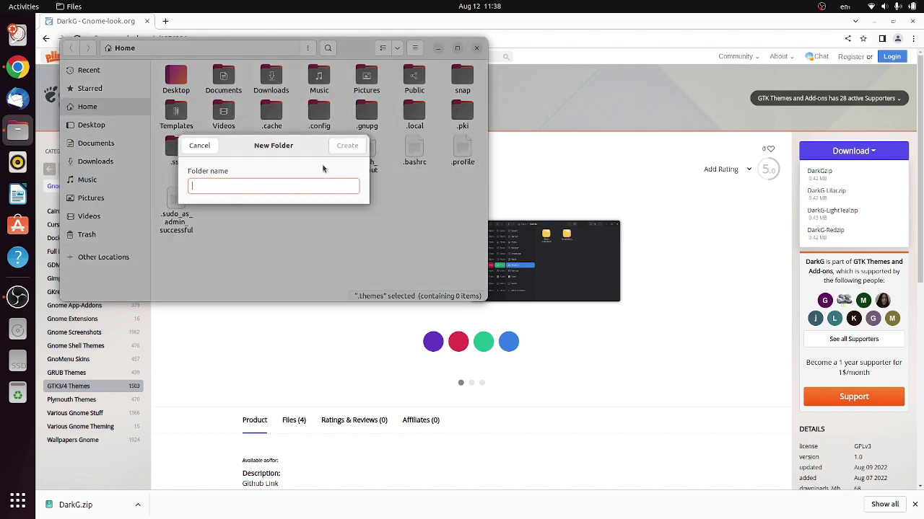
type(".ccons")
key("Return")
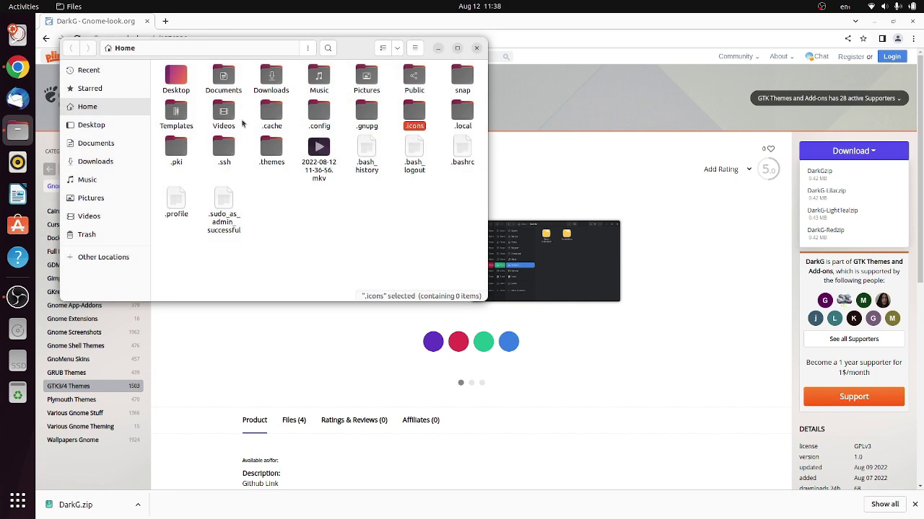
Step: Extract the DarkG folder from the downloaded DarkG.zip into .themes, minimize Chrome and return to the Home folder
double_click(272, 150)
left_click(75, 505)
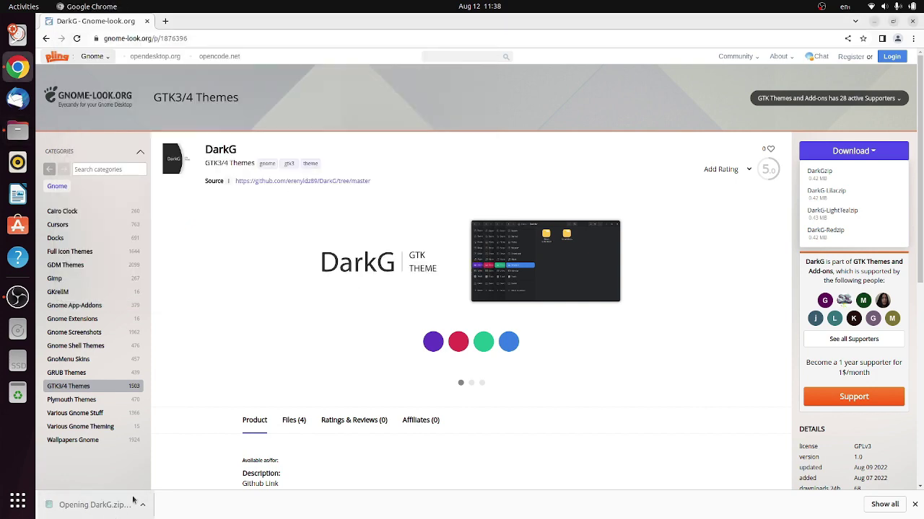
left_click(816, 20)
left_click(873, 21)
left_click(87, 106)
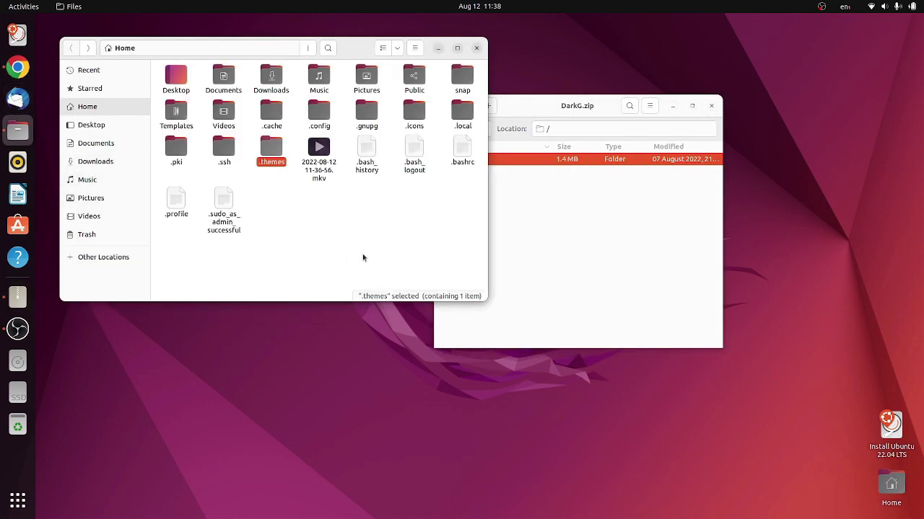
Step: Install gnome-tweaks, conky, conky-all, curl, lua5.4, jq and mpd with sudo apt install in a terminal, and close it when done
key("ctrl+alt+t")
type("sudo apt install gnome")
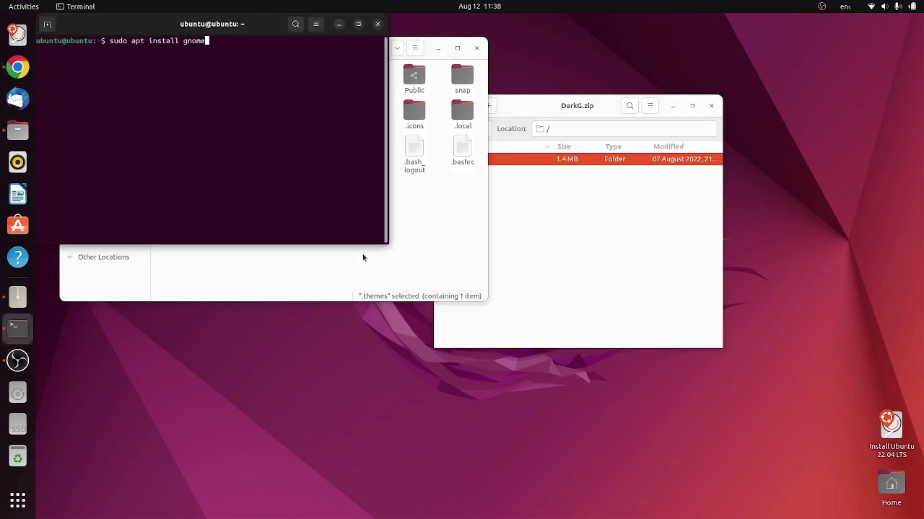
type("-tweaks conky conky-all curl lua5.4 jq mp")
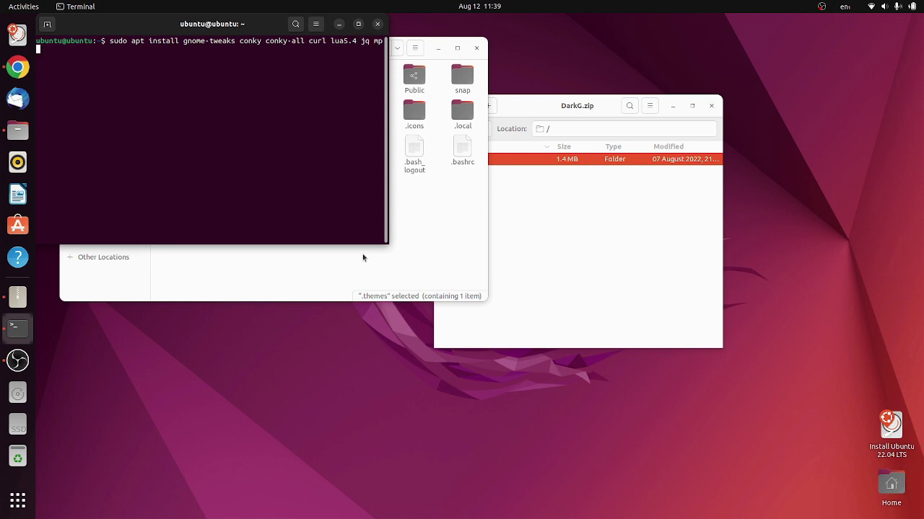
type("d")
key("Return")
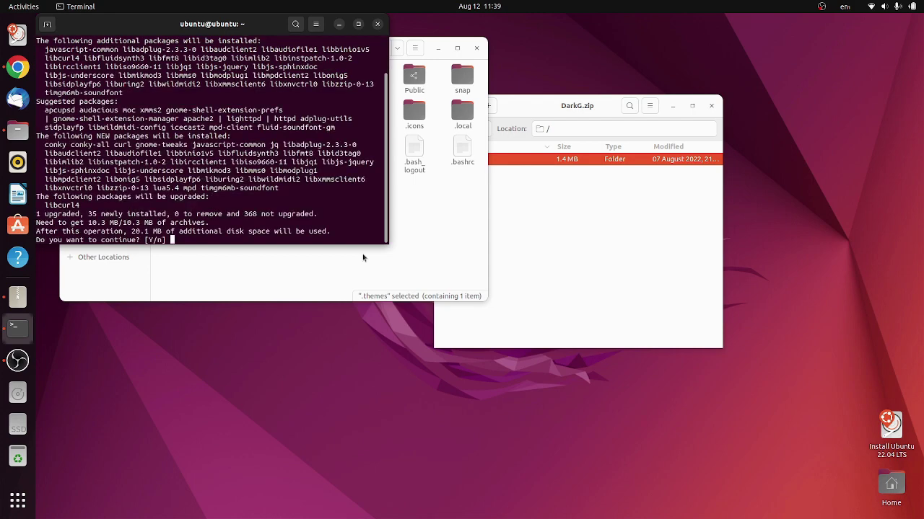
type("y")
key("Return")
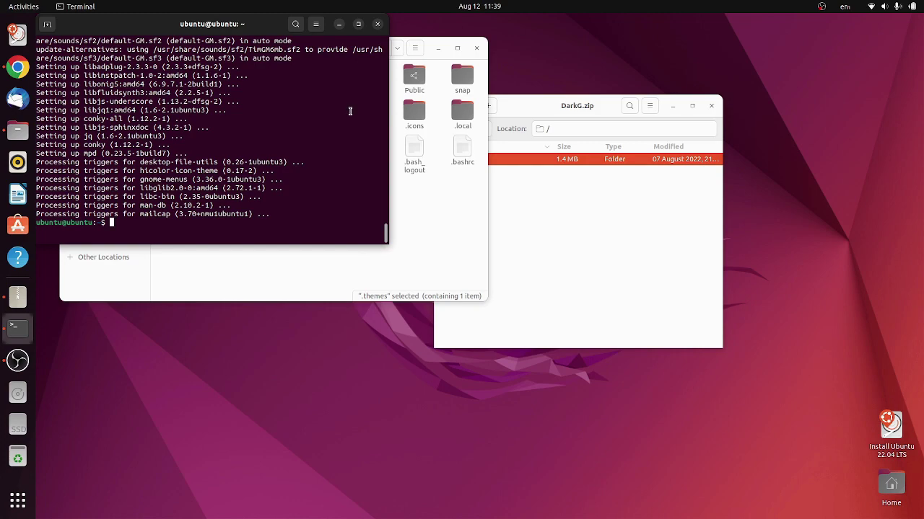
left_click(378, 24)
Step: Launch Tweaks and set the Legacy Applications theme under Appearance to DarkG
left_click(5, 506)
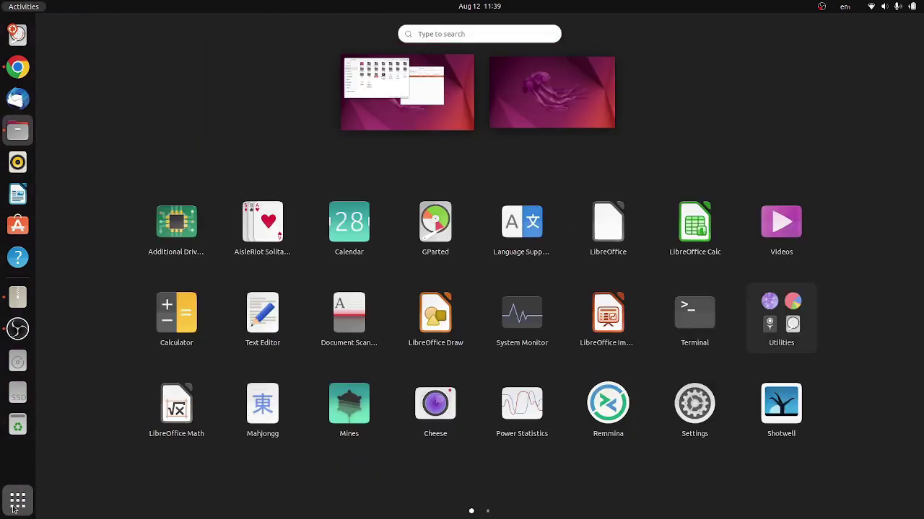
type("tweak")
key("Return")
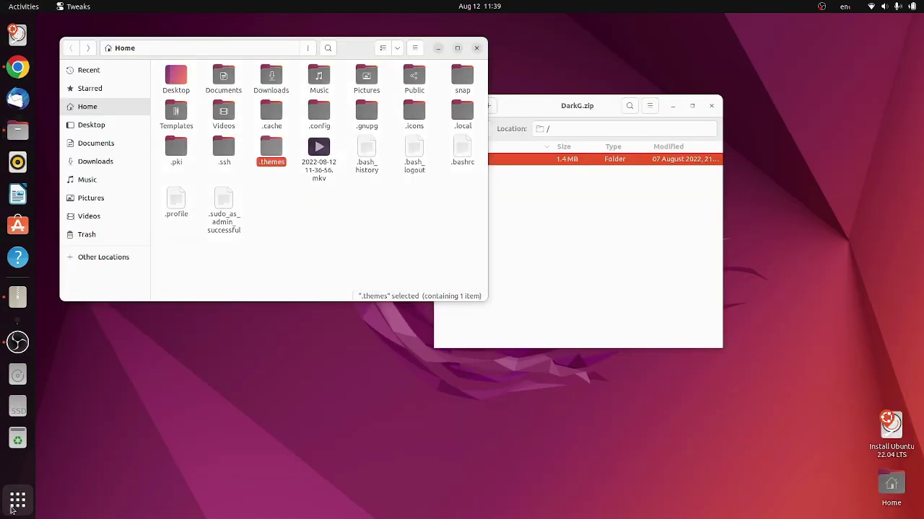
left_click(268, 149)
left_click(649, 232)
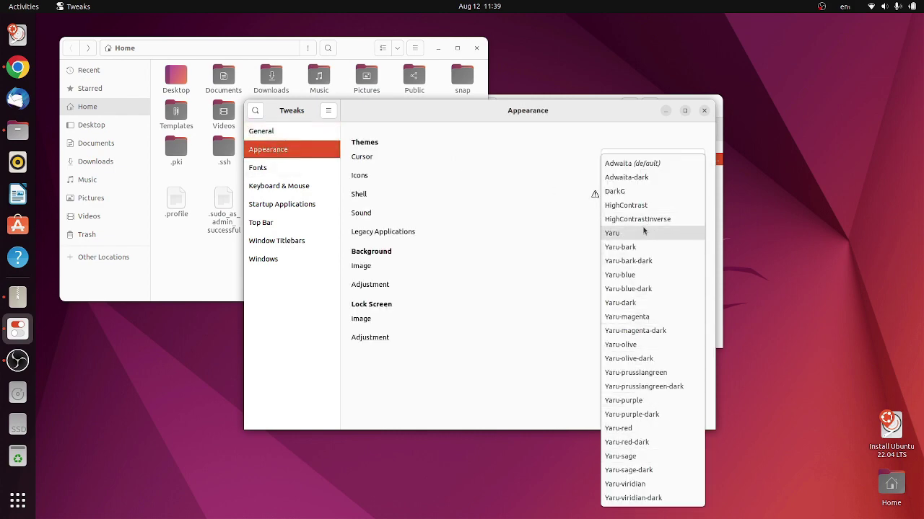
key("Escape")
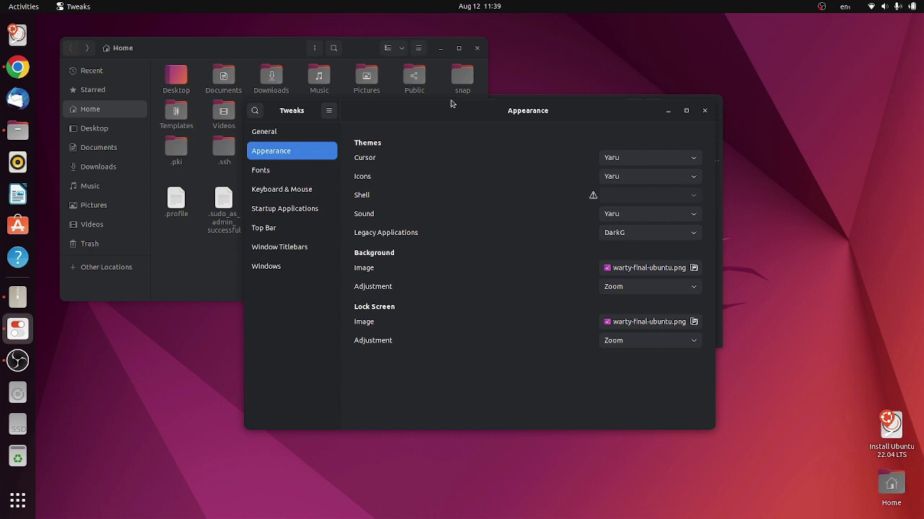
Step: Move the Tweaks window aside and examine the applied theme in Files, Tweaks and a new terminal window
left_click_drag(451, 103, 582, 103)
left_click(291, 227)
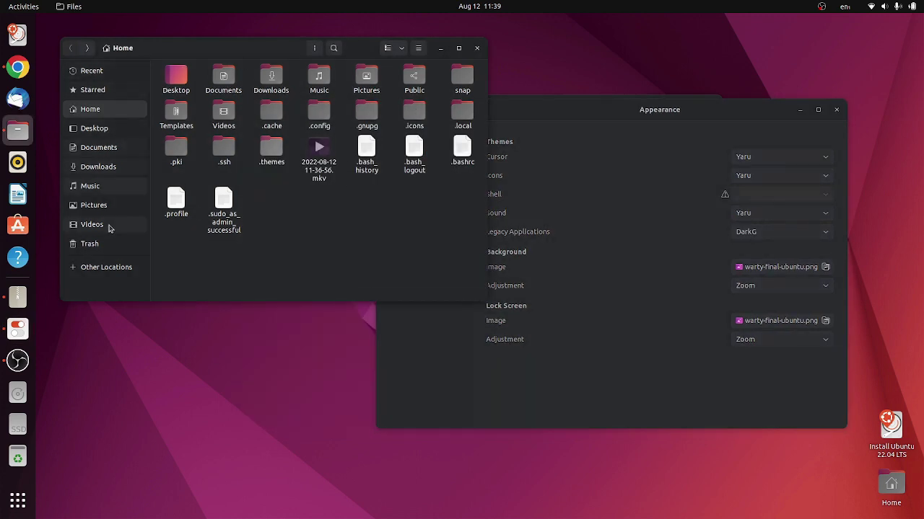
left_click_drag(351, 62, 371, 241)
key("alt+Tab")
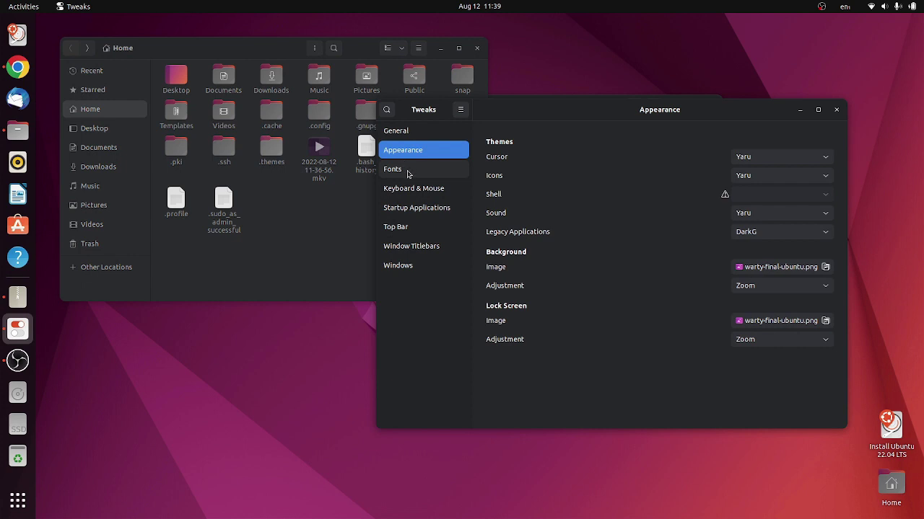
left_click(310, 227)
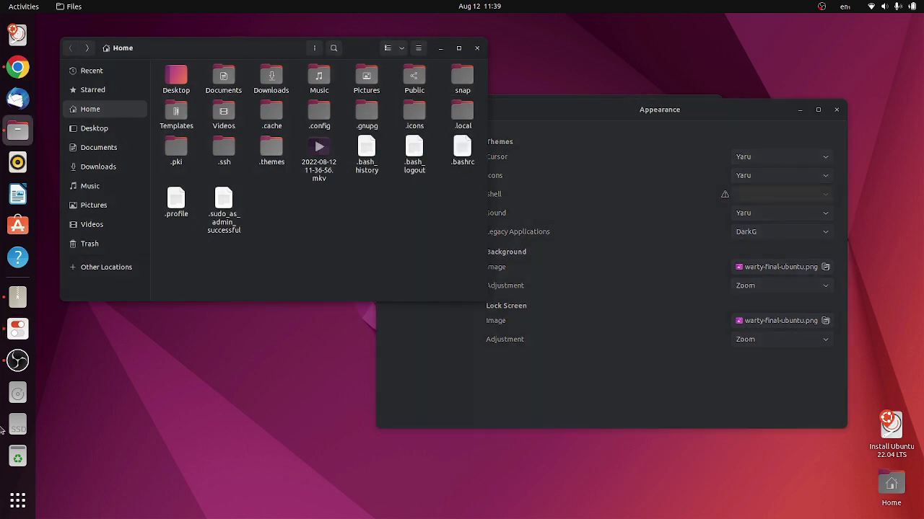
key("ctrl+alt+t")
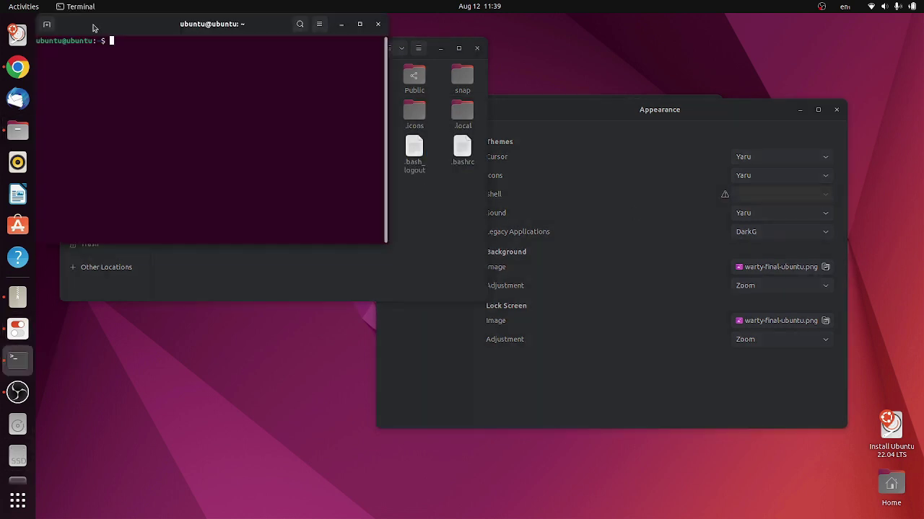
Step: Return to the DarkG product page in Chrome and download the DarkG-LightTeal zip variant
left_click(17, 67)
left_click(559, 292)
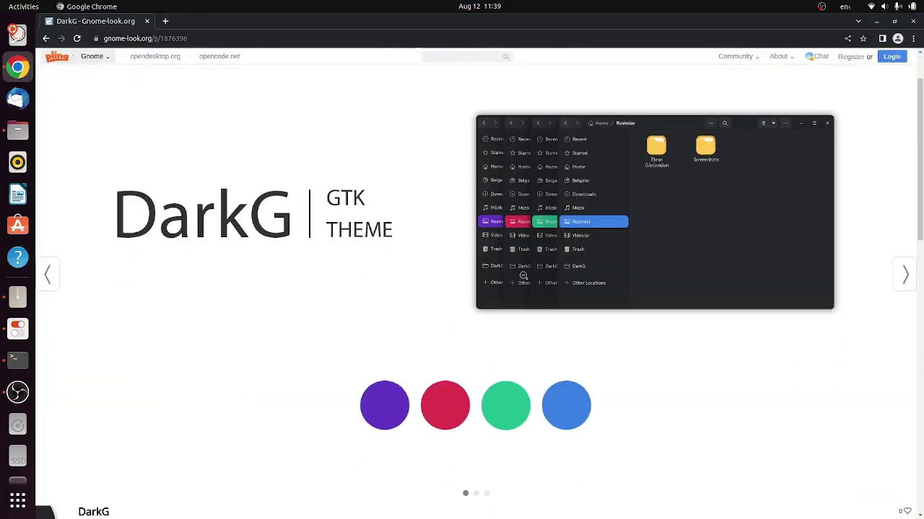
key("Escape")
scroll(852, 144, "up", 1)
left_click(853, 117)
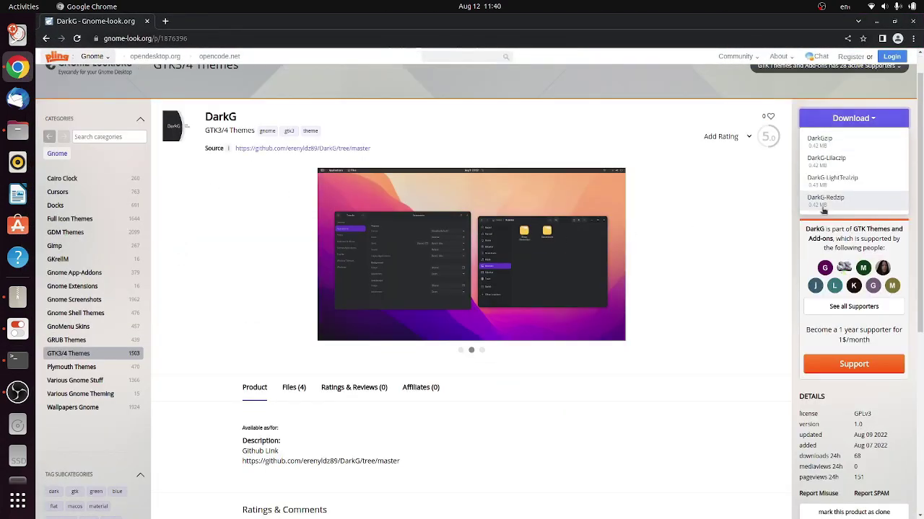
left_click(831, 182)
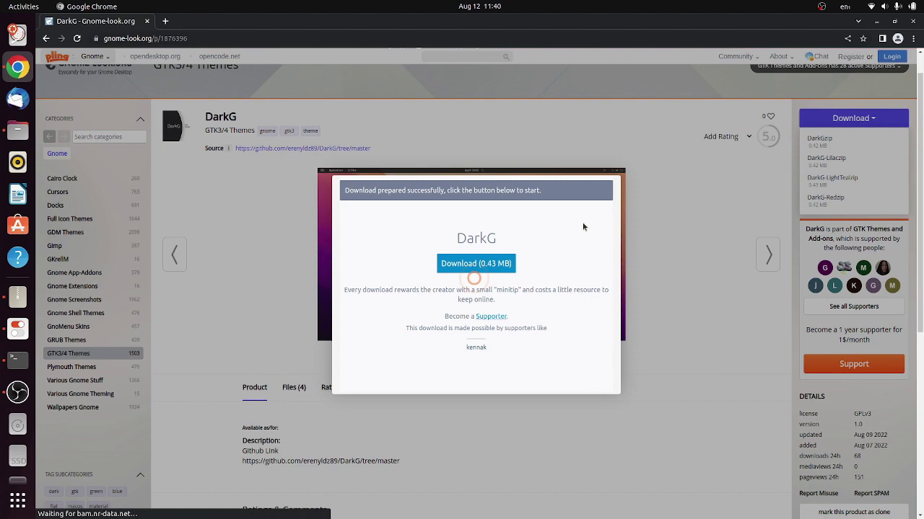
left_click(510, 265)
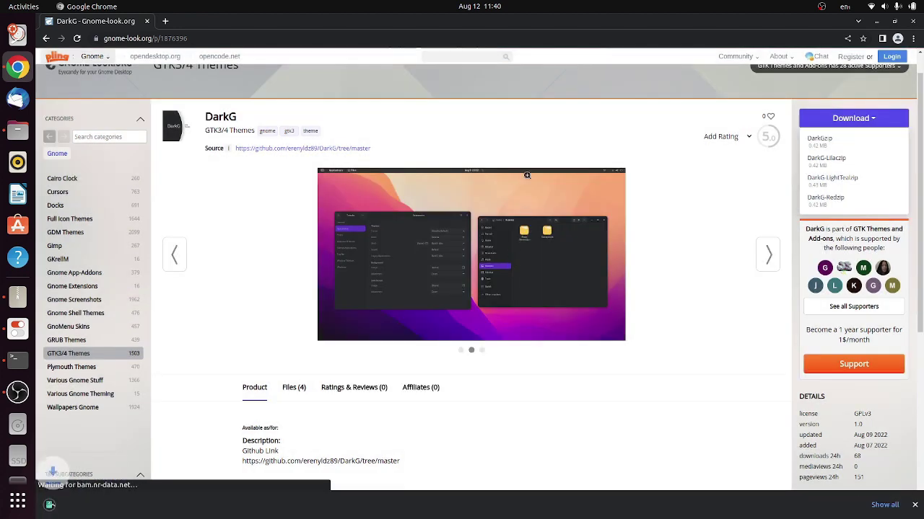
Step: Open the downloaded DarkG-LightTeal.zip and extract its DarkG-LightTeal folder into the .themes folder
left_click(86, 505)
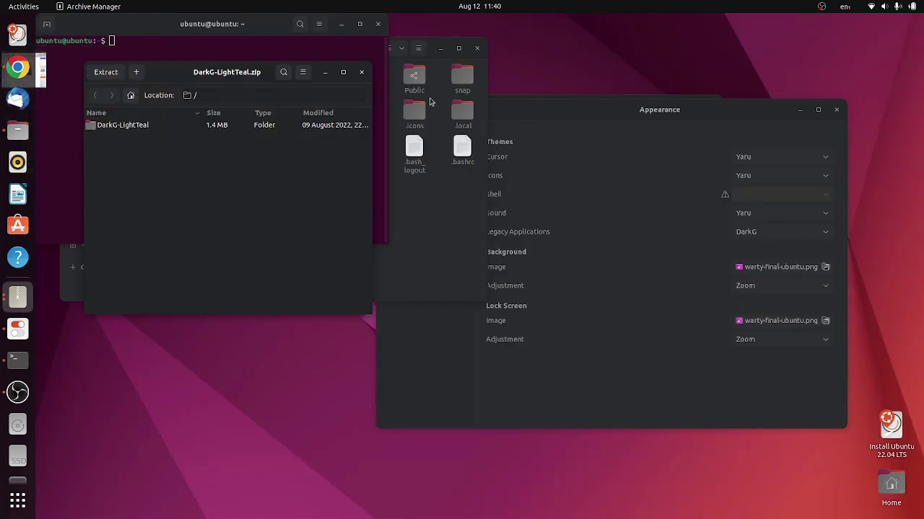
left_click(430, 101)
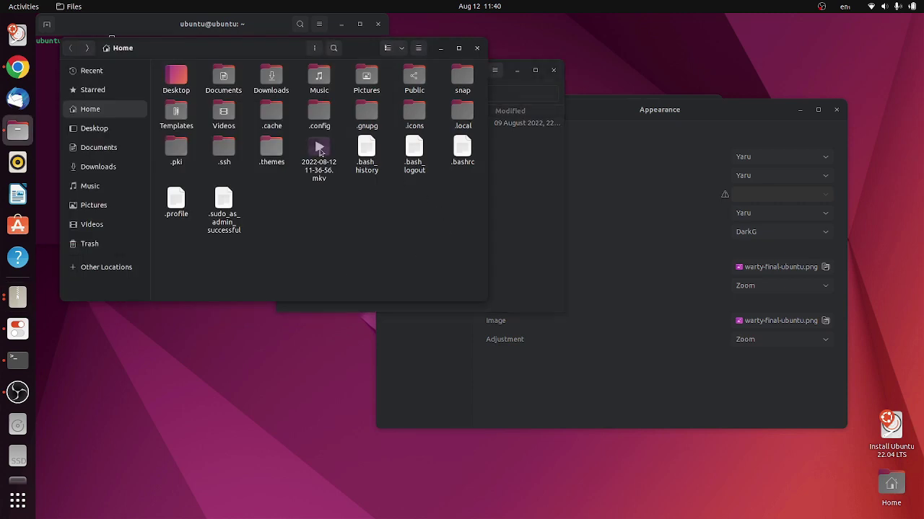
left_click_drag(363, 51, 246, 237)
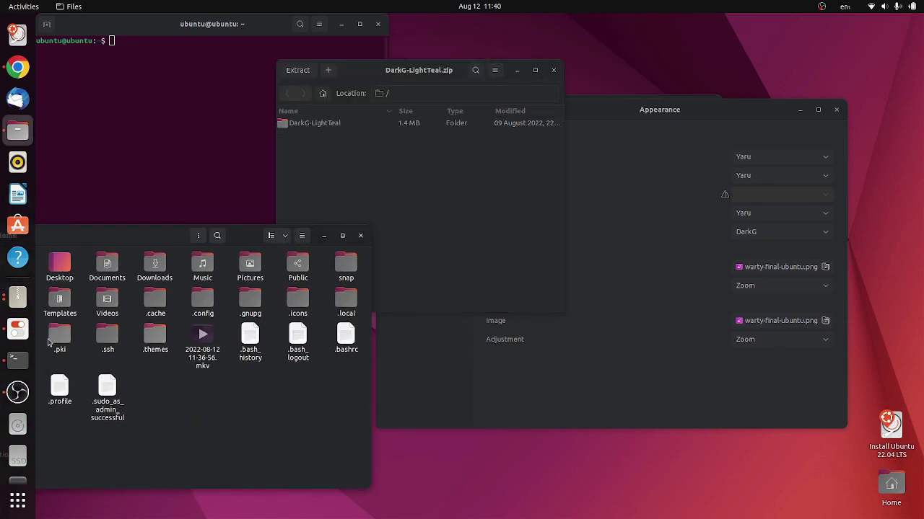
double_click(155, 338)
left_click_drag(307, 124, 224, 395)
Step: Check the Legacy Applications theme list in Tweaks, restart Tweaks and reopen its Appearance settings
left_click(769, 231)
left_click(768, 233)
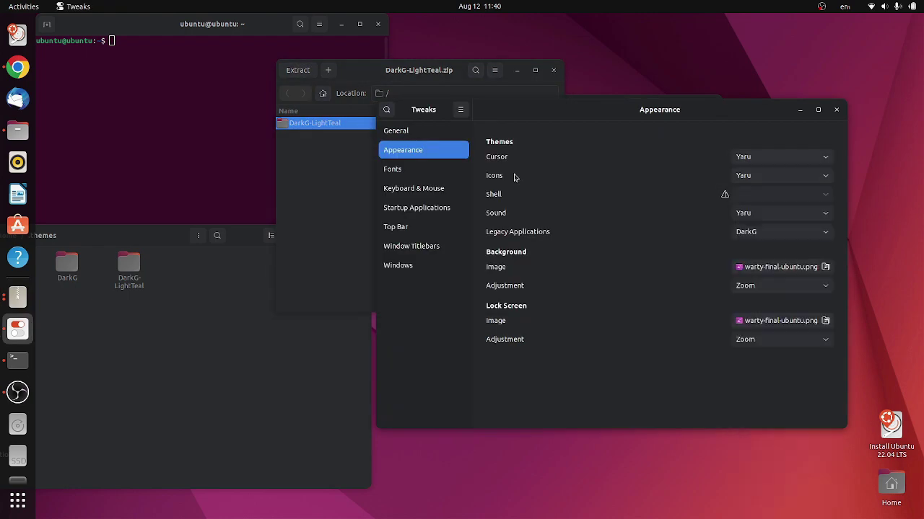
left_click(836, 109)
left_click(16, 503)
type("tweal")
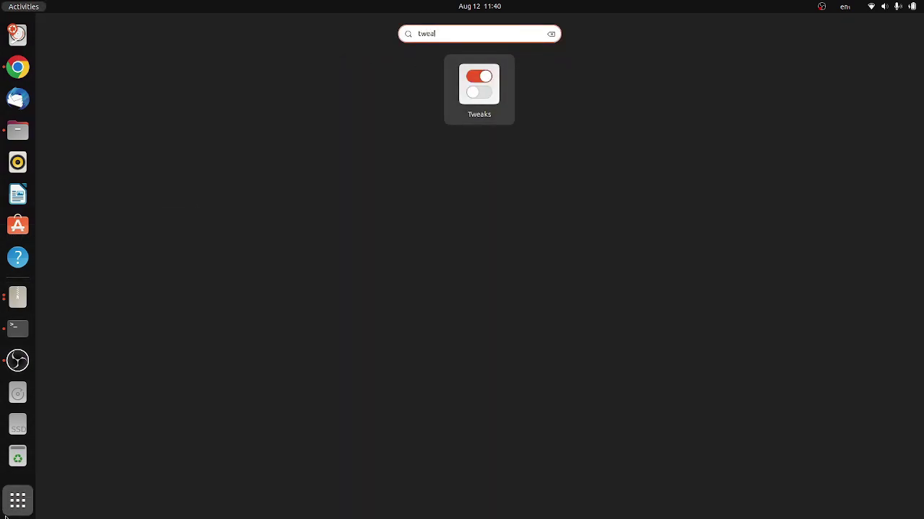
key("Return")
left_click(275, 151)
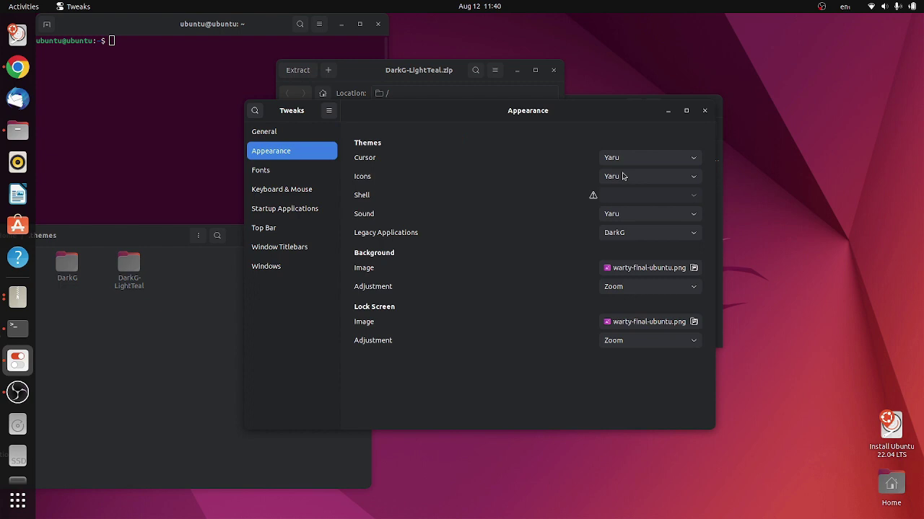
Step: Set the Legacy Applications theme to DarkG-LightTeal, close the .themes window and open a new Files window on the Home folder
left_click(617, 233)
left_click(622, 248)
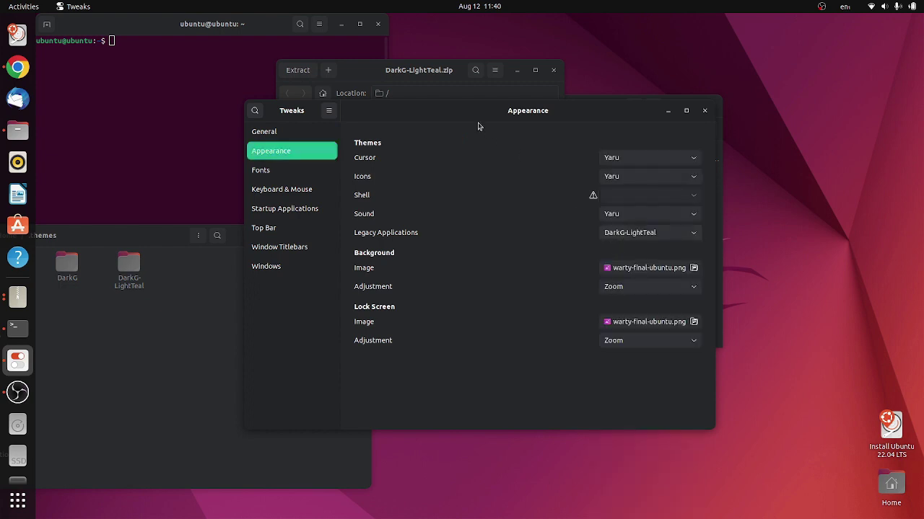
left_click(473, 178)
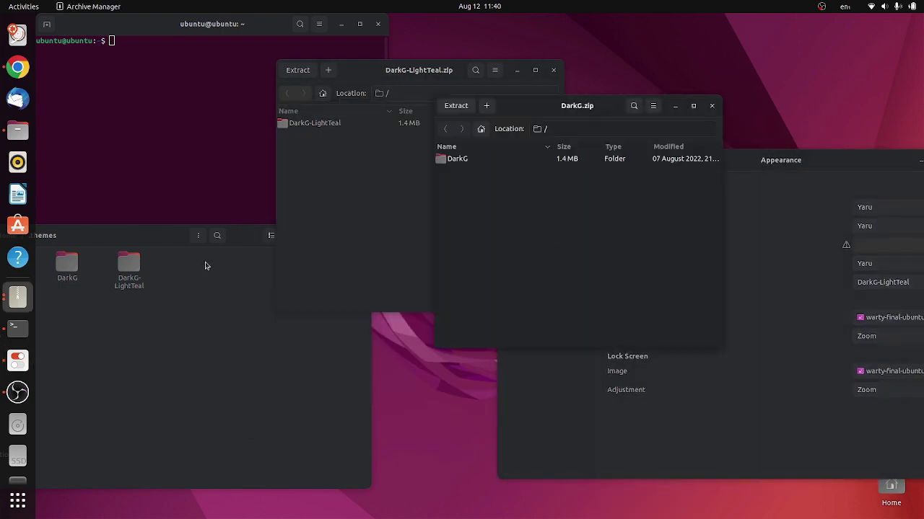
left_click_drag(249, 249, 526, 206)
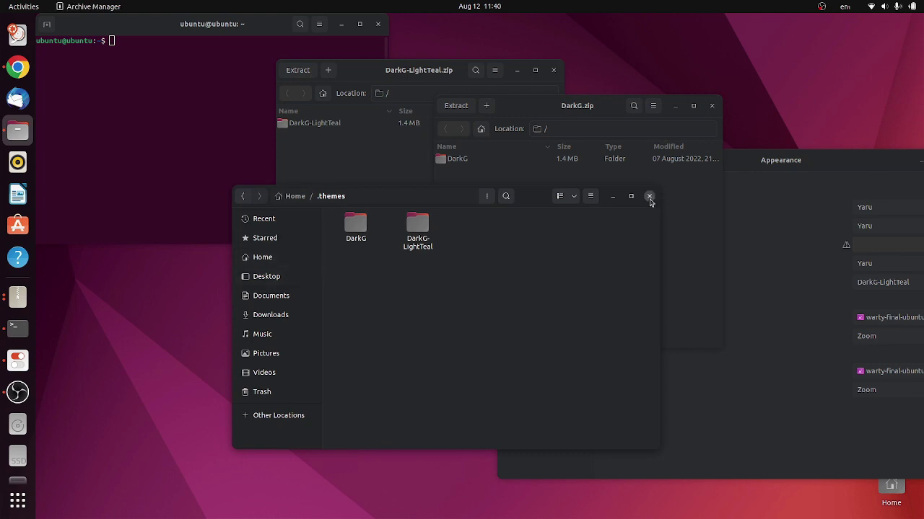
left_click(645, 200)
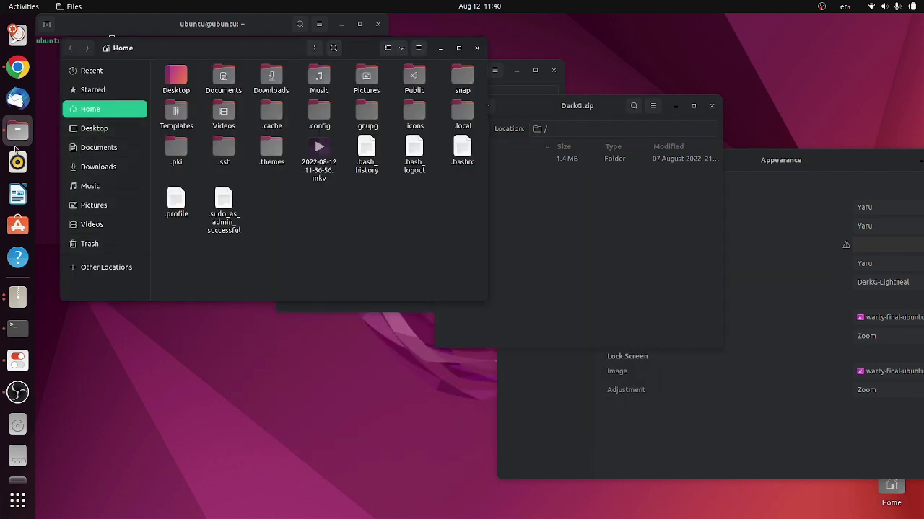
Step: Return to the DarkG product page in Chrome and download the DarkG-Lilac zip variant
left_click(18, 68)
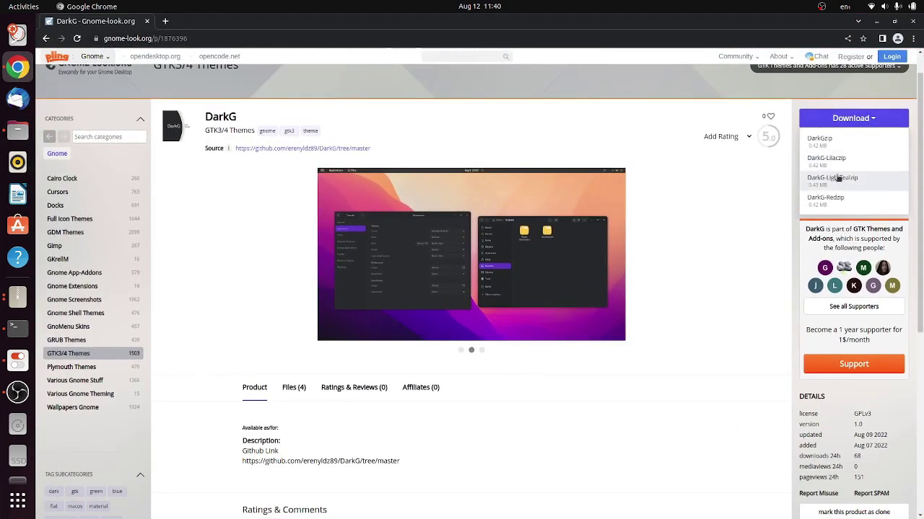
left_click(835, 164)
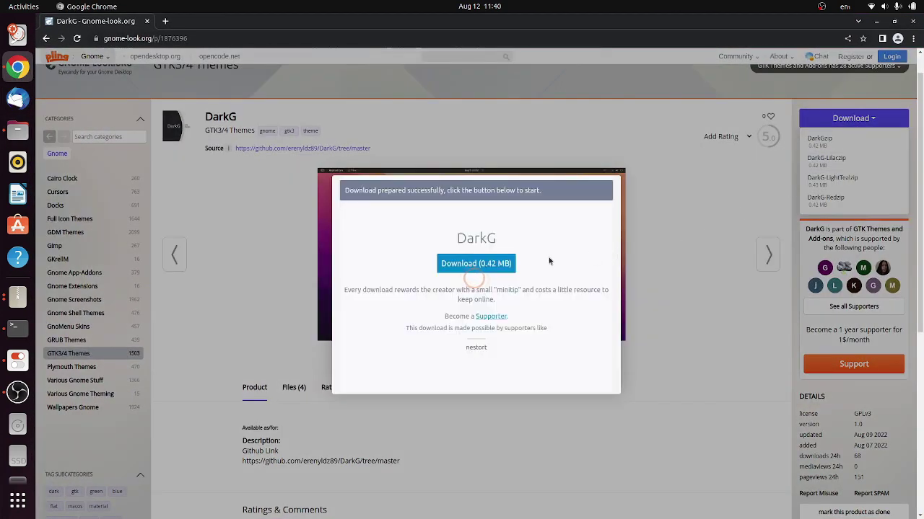
left_click(474, 262)
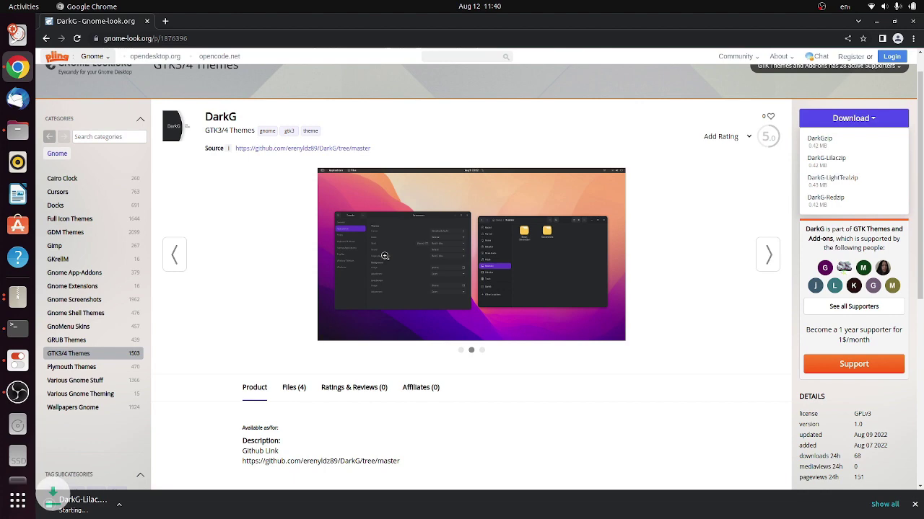
Step: Open the downloaded DarkG-Lilac.zip and extract its DarkG-Lilac folder into the .themes folder
left_click(104, 505)
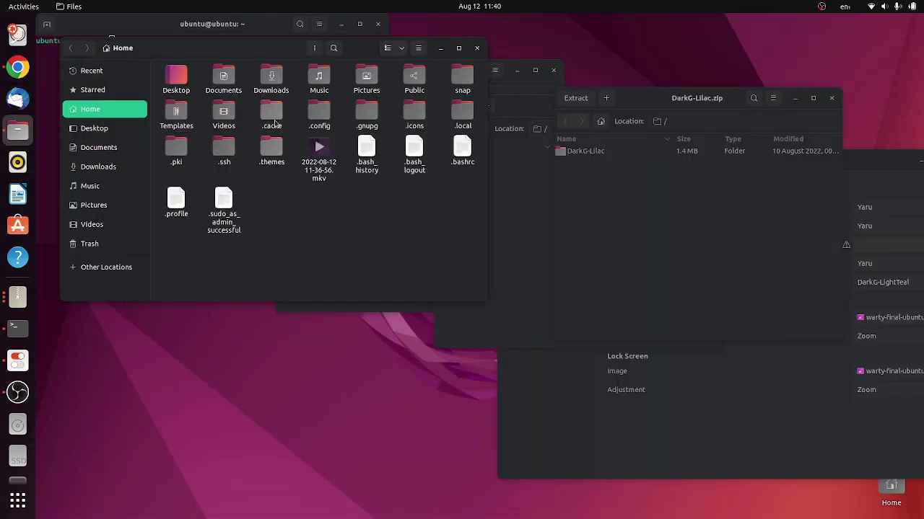
double_click(271, 151)
left_click_drag(585, 151, 292, 79)
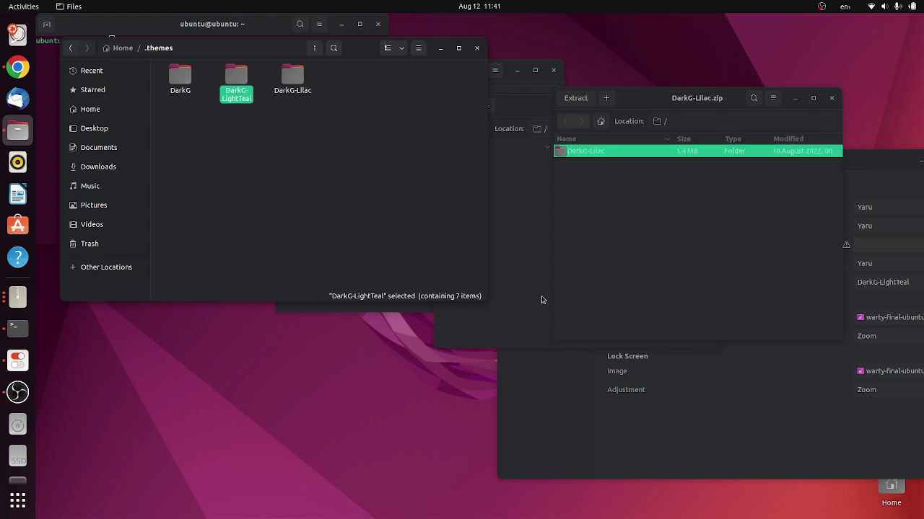
Step: Restart Tweaks and set the Legacy Applications theme to DarkG-Lilac in its Appearance settings
left_click(830, 160)
left_click_drag(759, 162, 364, 178)
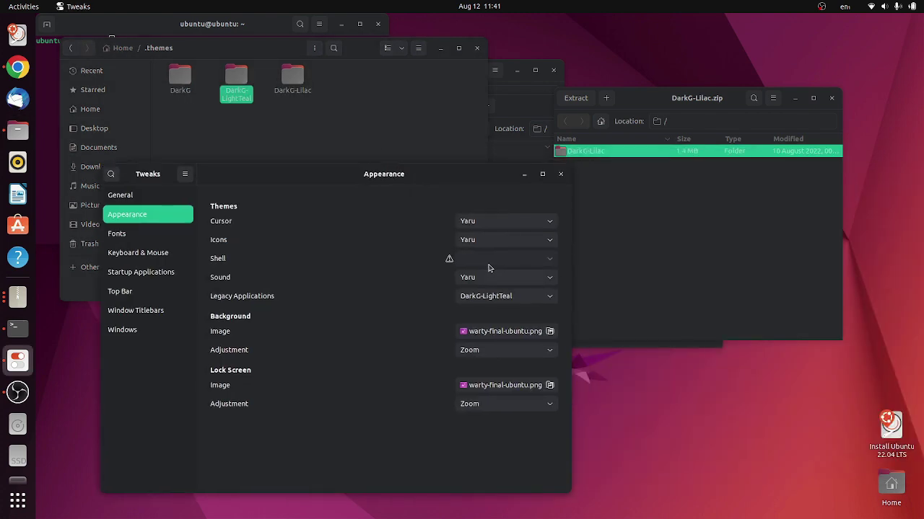
left_click(561, 174)
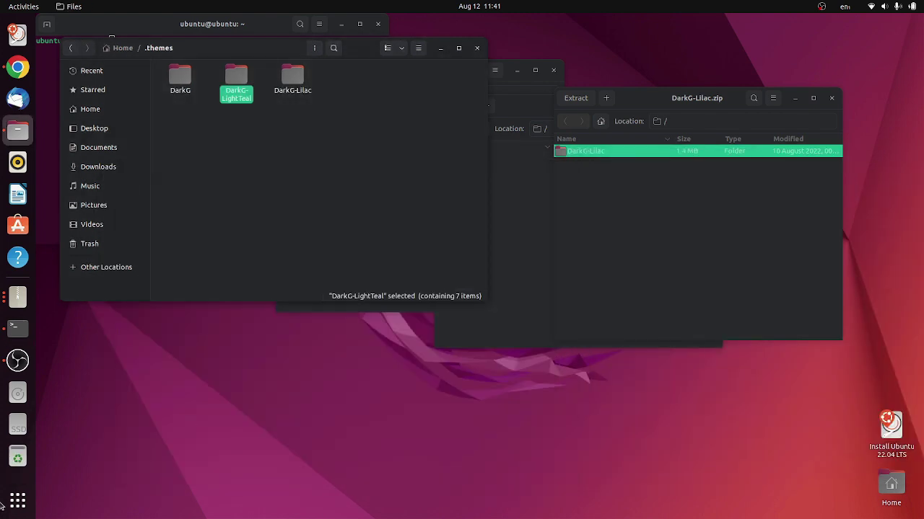
left_click(17, 500)
type("tqwel")
key("Return")
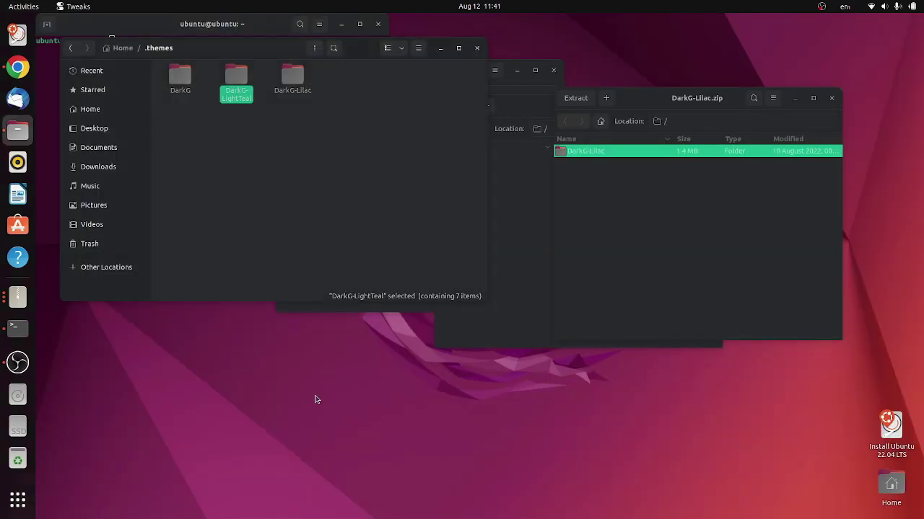
left_click(649, 232)
left_click(639, 249)
Step: Move the Tweaks window aside and examine the DarkG-Lilac theme on the Desktop folder in Files and in Tweaks
left_click_drag(585, 113, 457, 235)
left_click(368, 169)
left_click(123, 128)
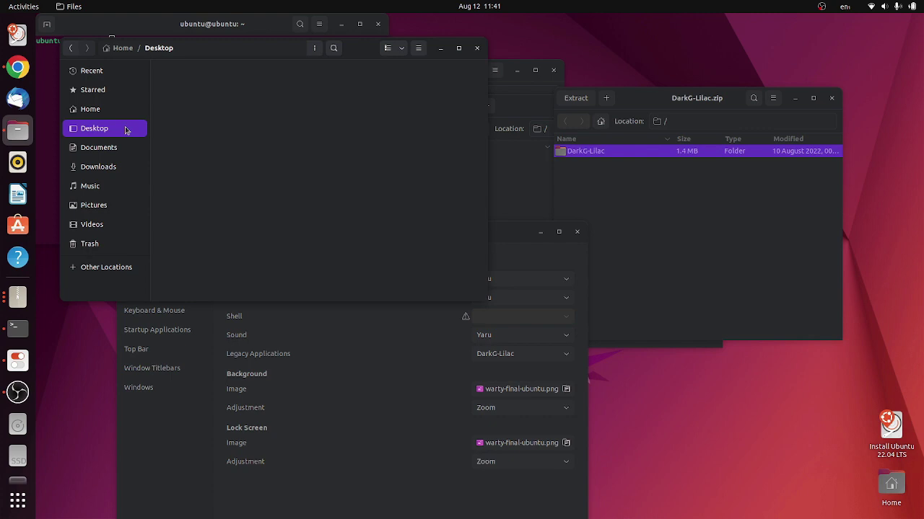
left_click(378, 448)
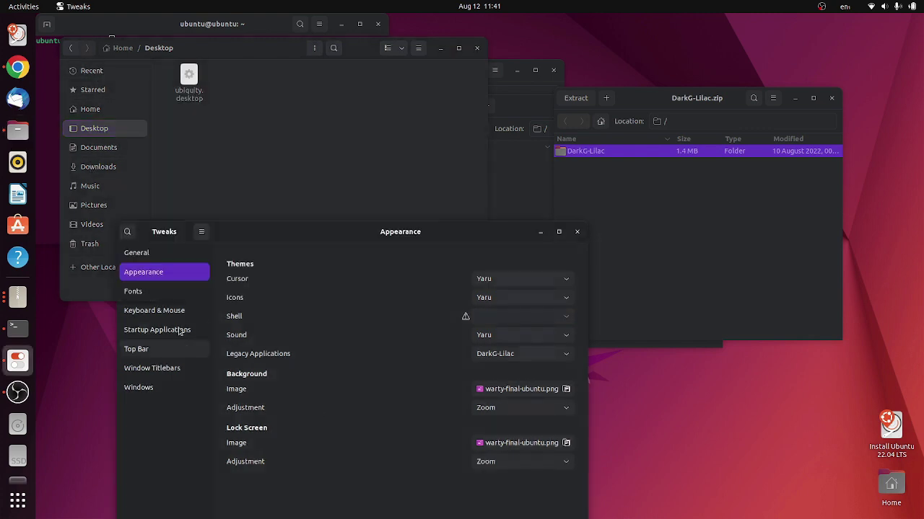
Step: Set the Interface Text font to Ubuntu Mono Regular in the Tweaks Fonts settings
left_click(163, 292)
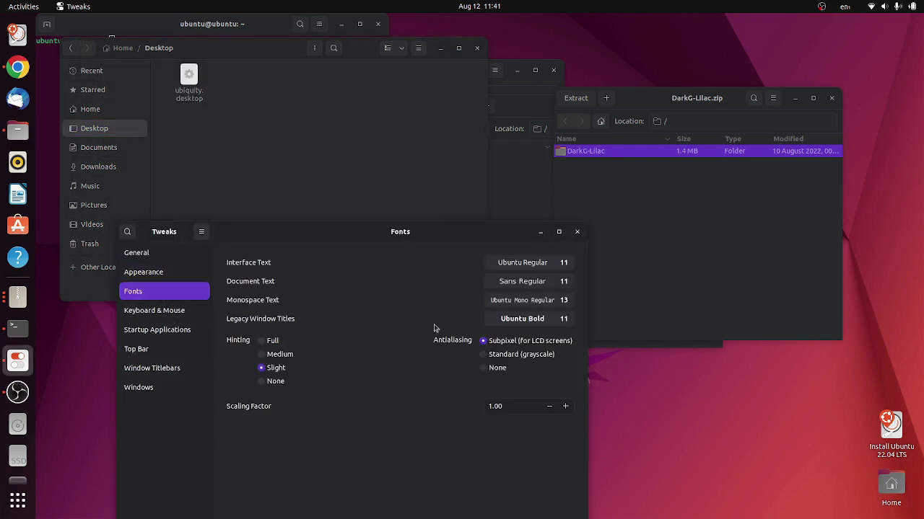
left_click(539, 265)
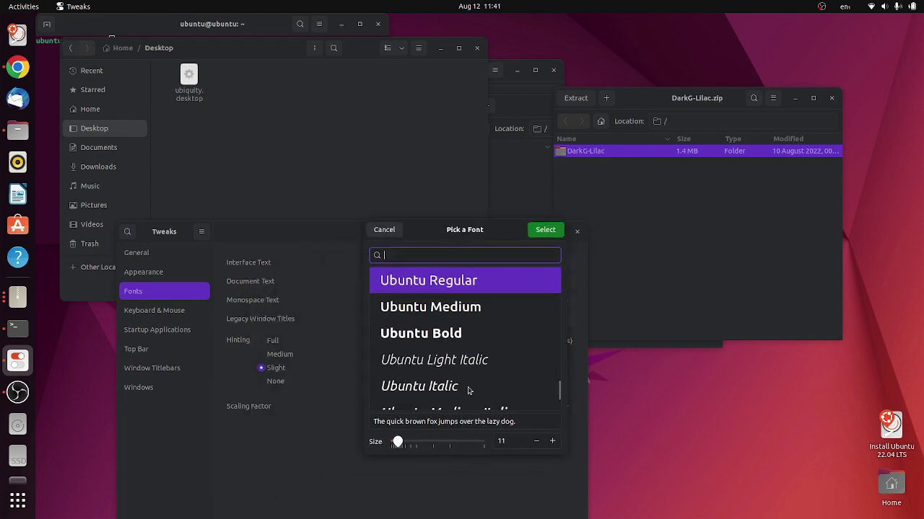
scroll(469, 390, "up", 1)
scroll(469, 395, "up", 2)
scroll(466, 392, "down", 3)
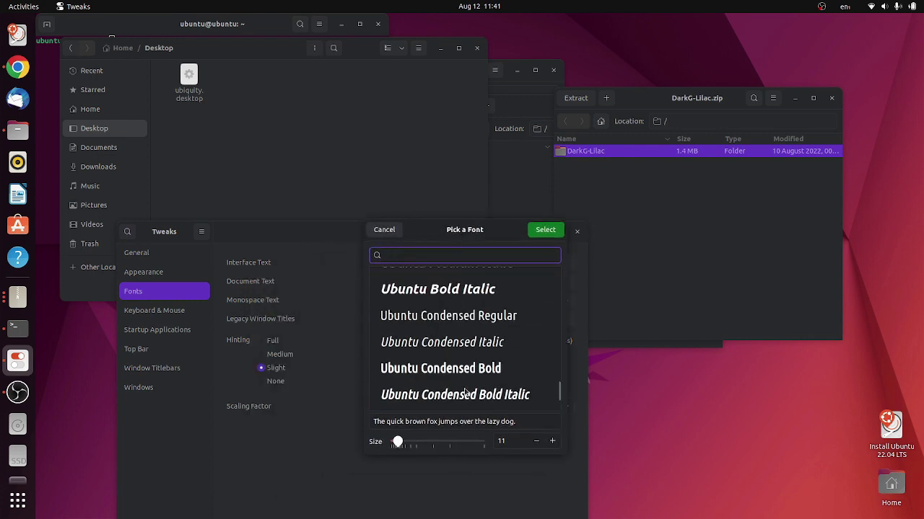
scroll(465, 393, "down", 3)
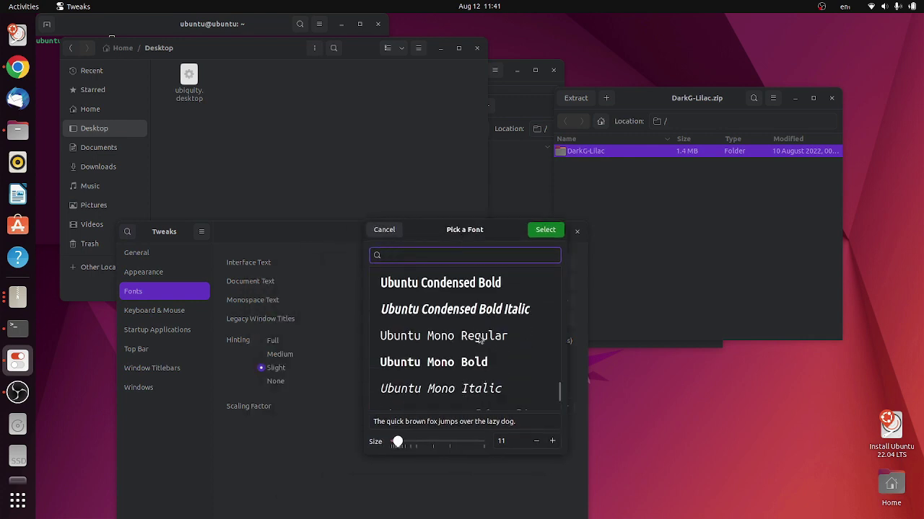
left_click_drag(433, 217, 529, 201)
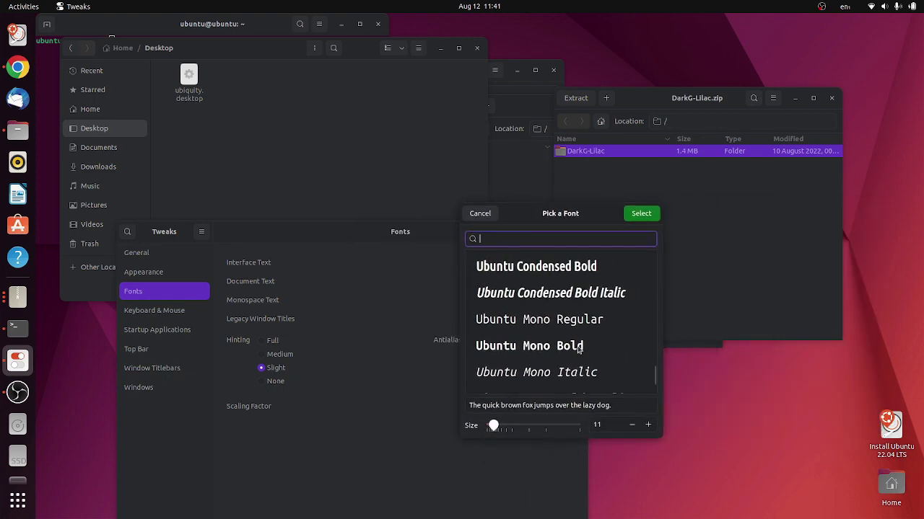
left_click(562, 326)
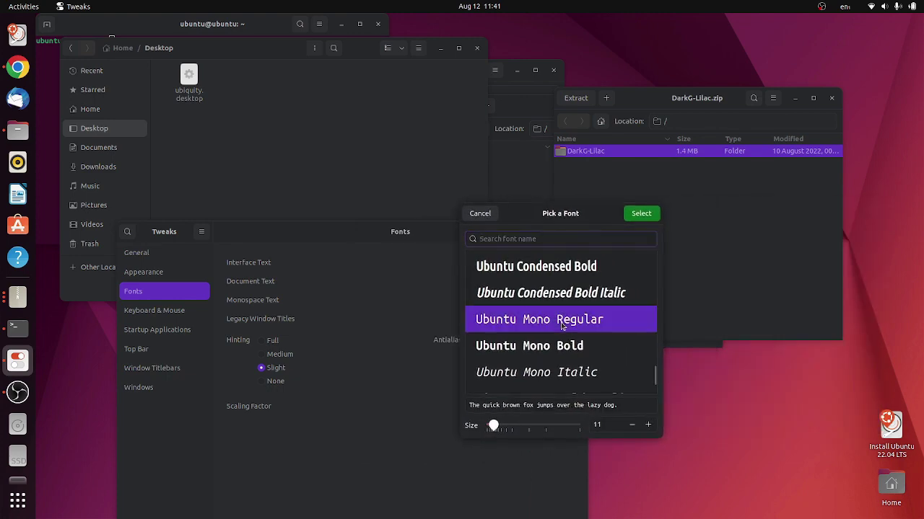
left_click(640, 219)
Step: Set the Interface Text font size to 15
left_click_drag(407, 230, 446, 169)
left_click(580, 195)
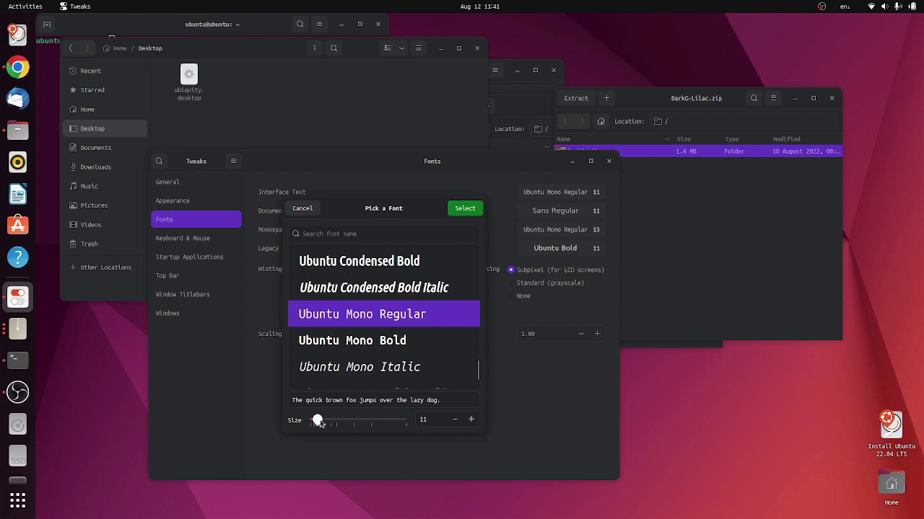
left_click(471, 419)
left_click(471, 420)
left_click(471, 420)
left_click(471, 420)
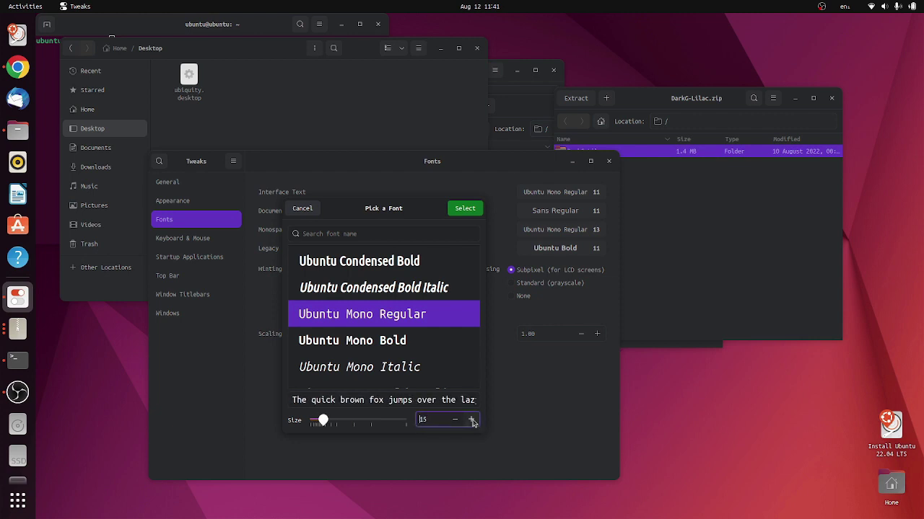
left_click(466, 208)
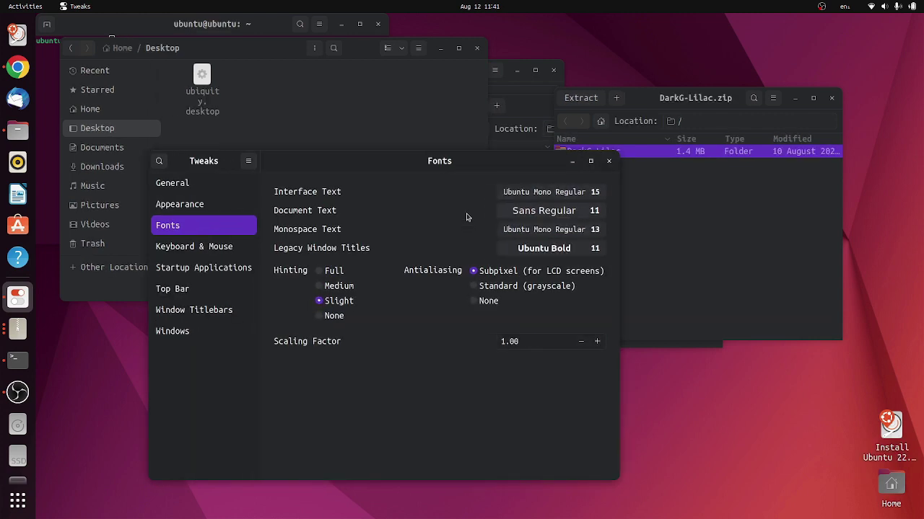
Step: Reduce the Interface Text font size to 13
left_click(544, 192)
left_click(455, 420)
left_click(455, 420)
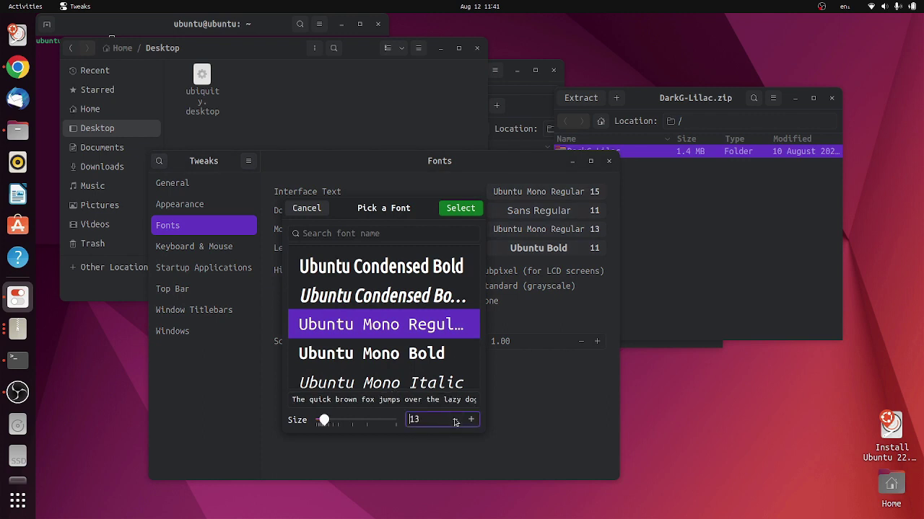
left_click(478, 208)
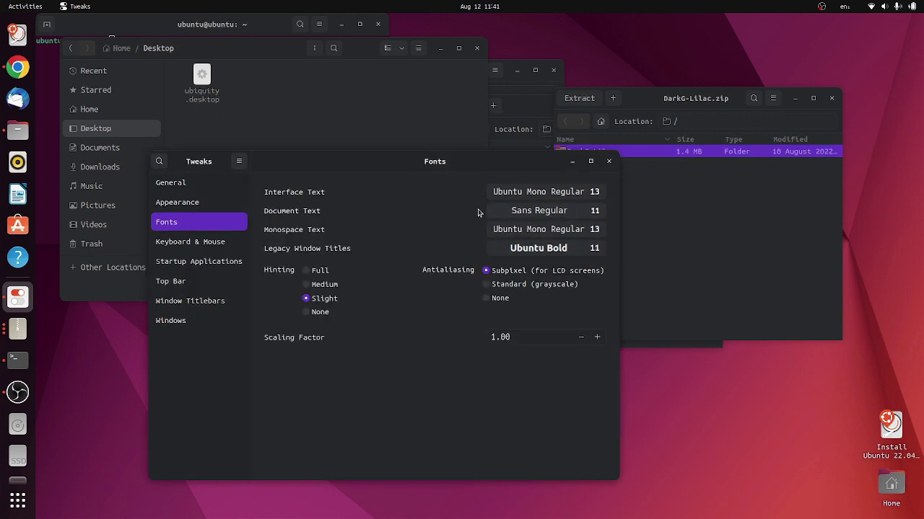
Step: Set the Interface Text font size to 12 and reposition the Tweaks window
left_click(595, 195)
left_click(454, 420)
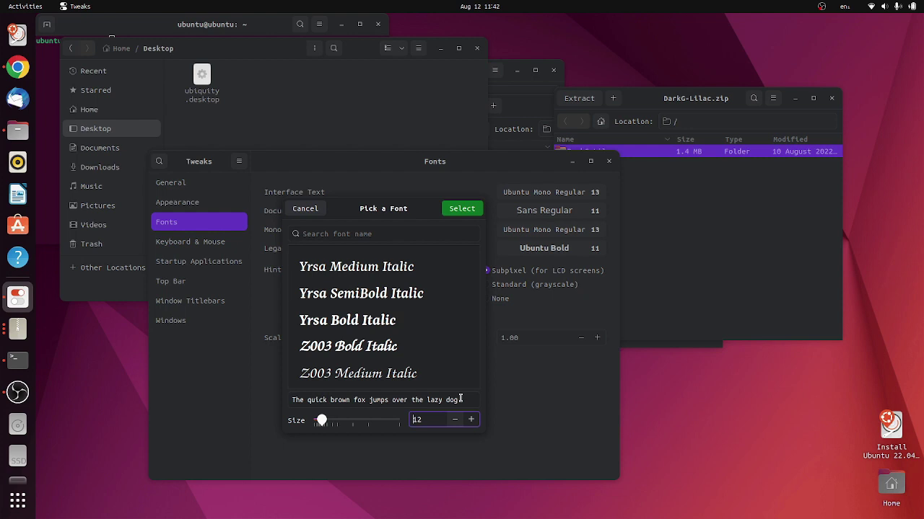
left_click(462, 209)
left_click_drag(435, 170, 527, 140)
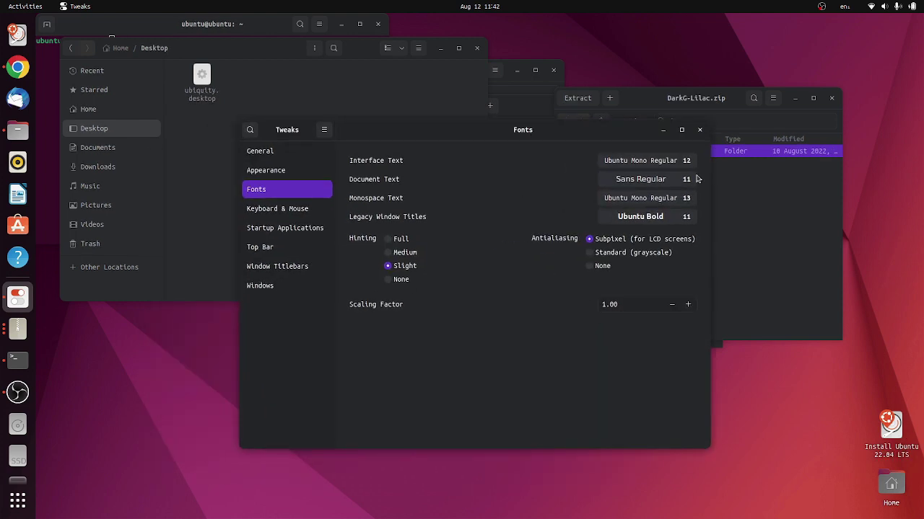
Step: Check the Document Text font choices without changing them, and set the Legacy Window Titles font to Ubuntu Mono Bold
left_click(670, 182)
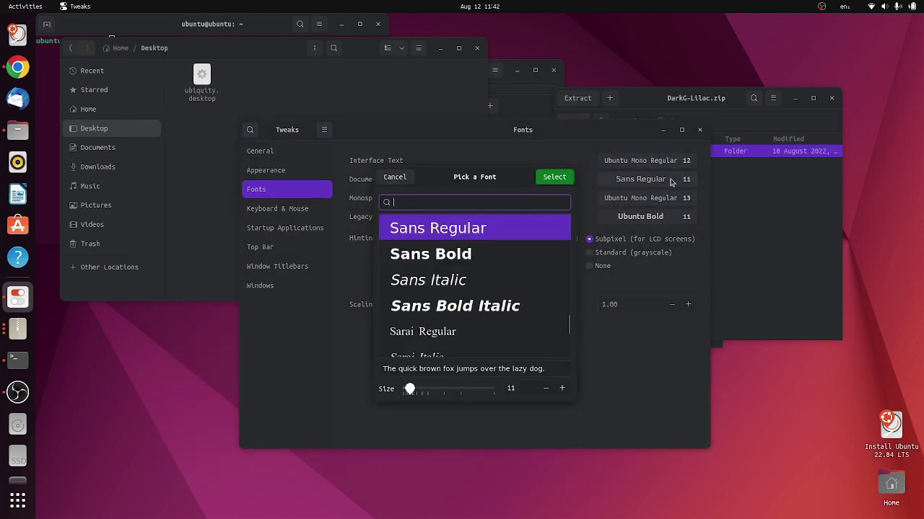
left_click(394, 177)
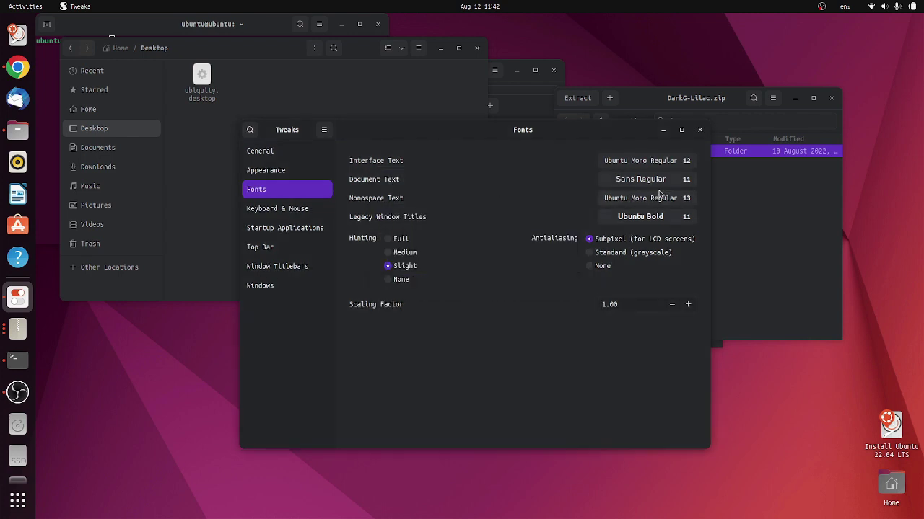
left_click(642, 219)
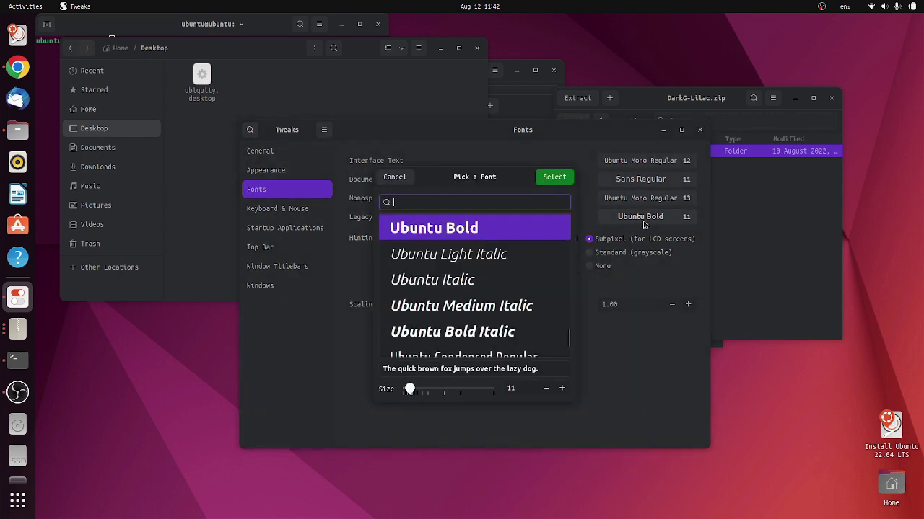
scroll(433, 267, "down", 1)
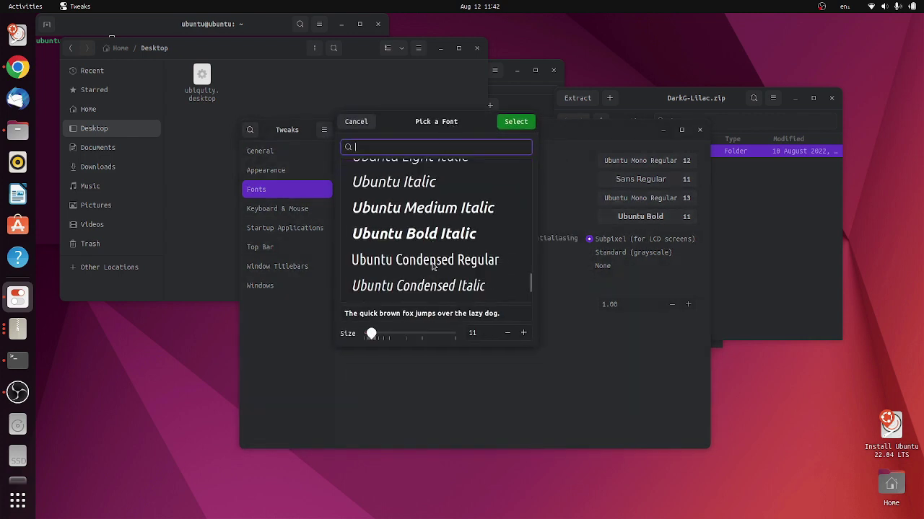
scroll(433, 266, "up", 4)
scroll(433, 267, "down", 2)
scroll(433, 267, "down", 4)
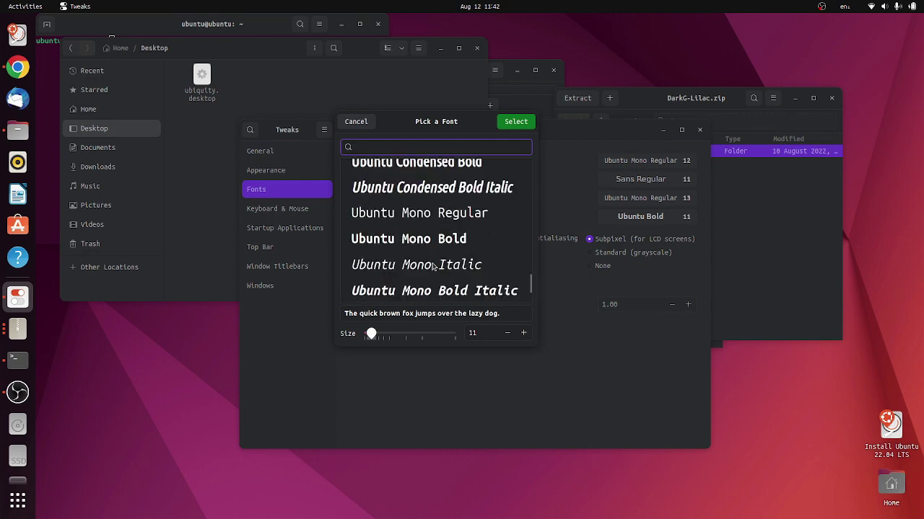
left_click(447, 217)
left_click(507, 122)
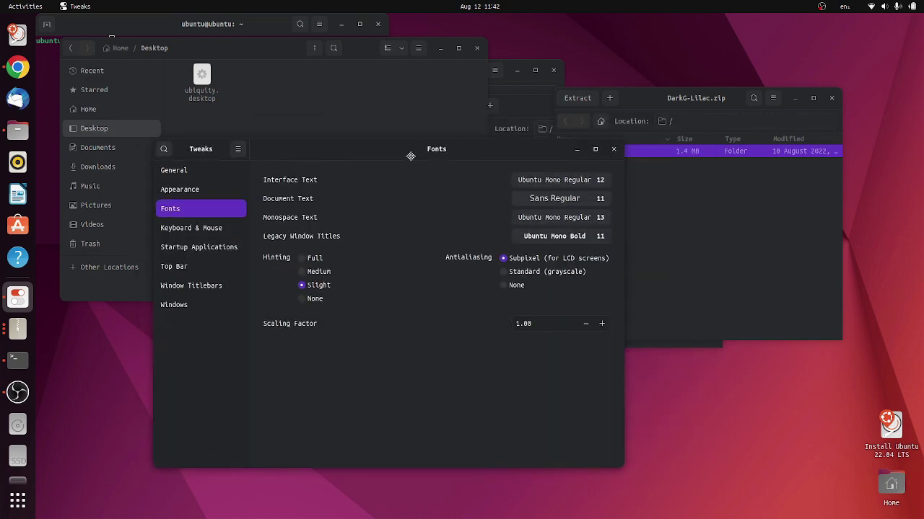
Step: Move the Files and Terminal windows toward the middle of the desktop and close Tweaks
left_click_drag(361, 48, 540, 224)
left_click(169, 103)
left_click_drag(210, 23, 534, 221)
left_click(270, 164)
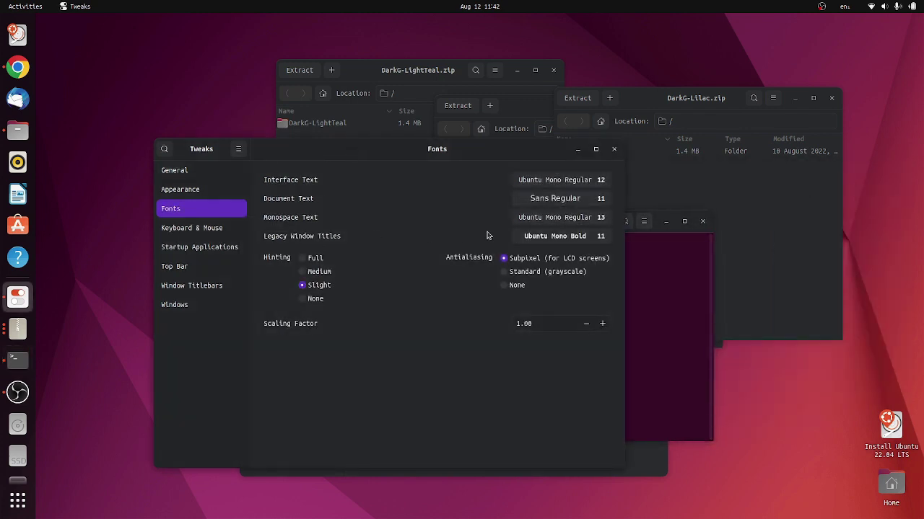
left_click(614, 149)
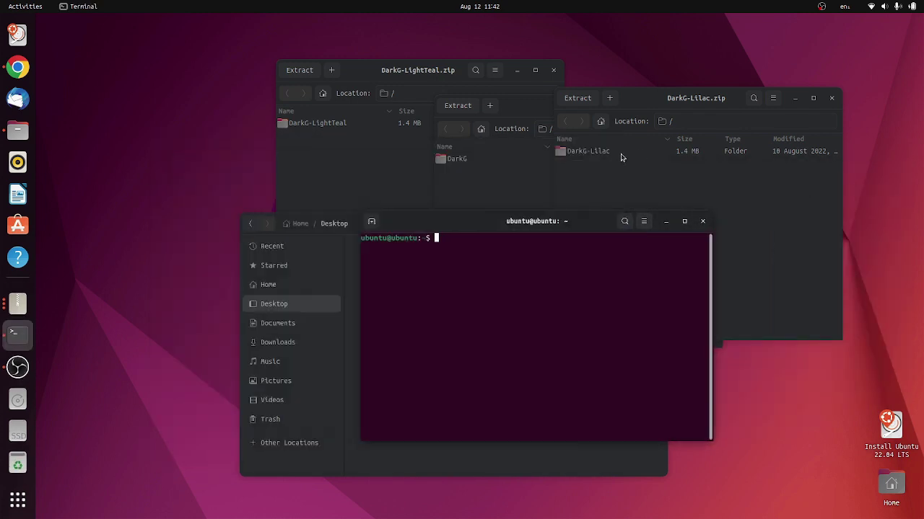
Step: Close the DarkG-Lilac.zip archive window and the Terminal window
left_click(832, 98)
left_click(703, 223)
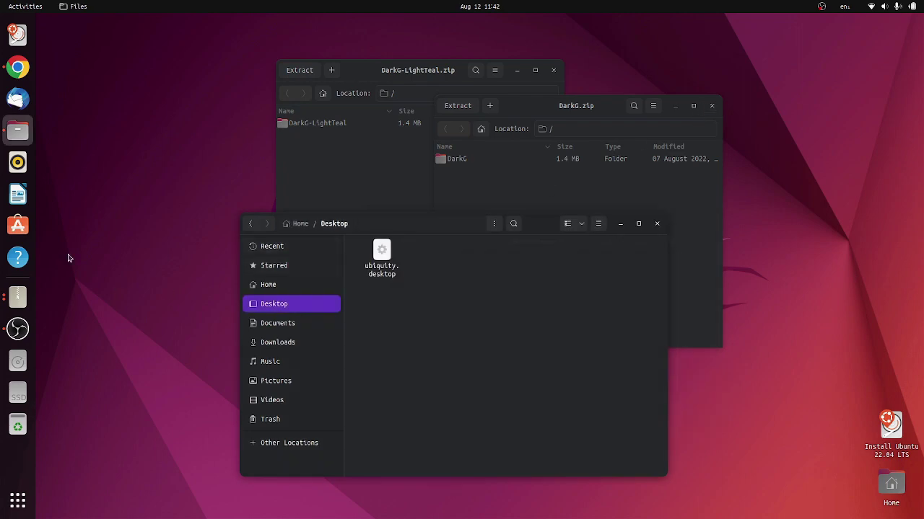
Step: Switch to Chrome and search gnome-look.org for "plague sur"
left_click(19, 68)
left_click(446, 56)
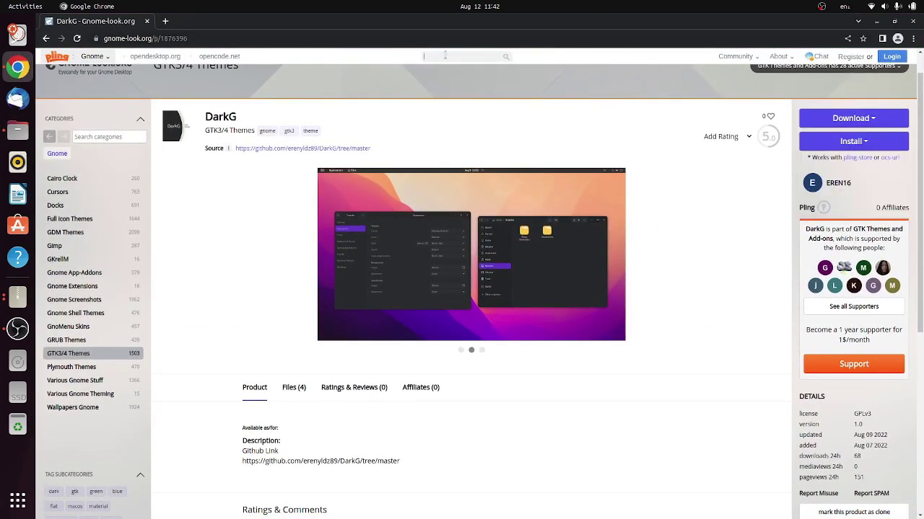
type("plague sur")
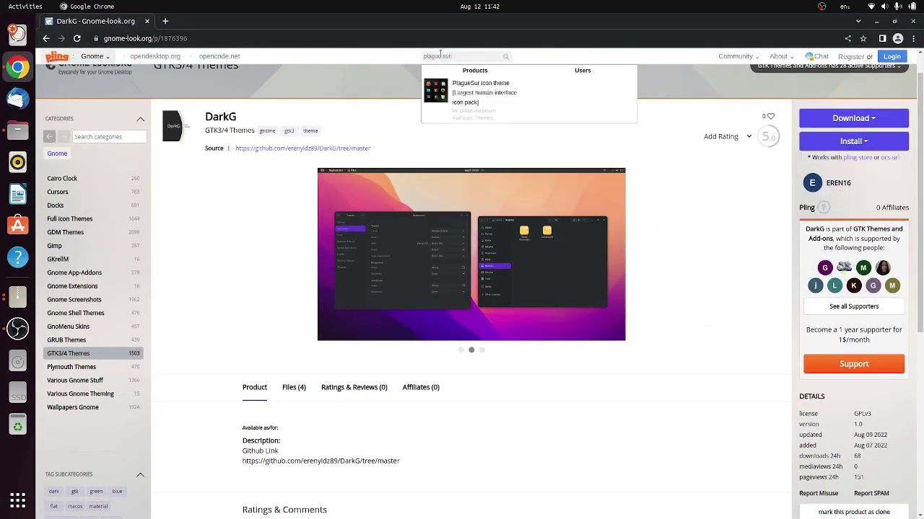
key("Return")
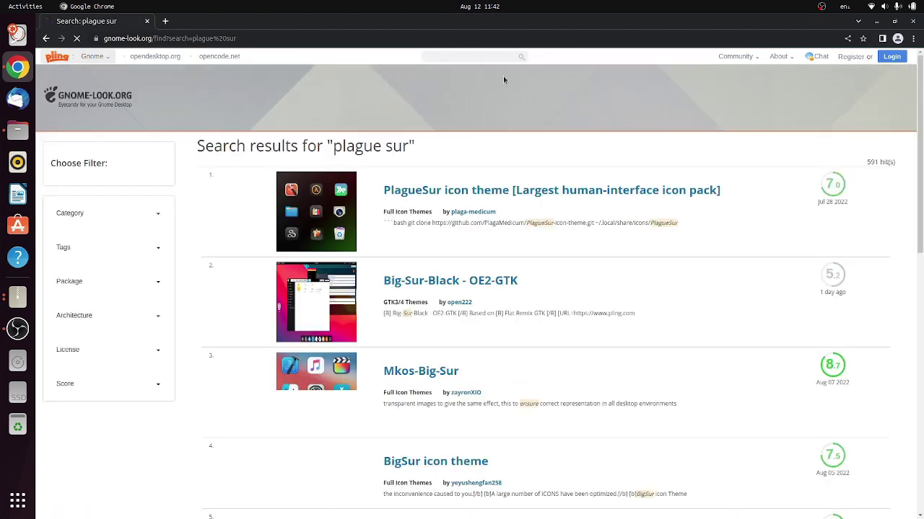
Step: Open the PlagueSur icon theme page and download PlagueSur-0.7.5.tar.gz
left_click(326, 227)
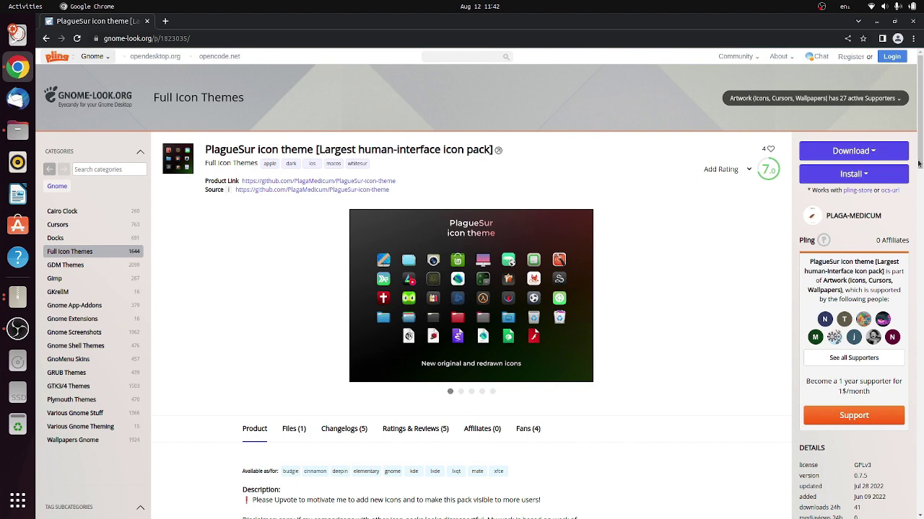
left_click(848, 153)
left_click(835, 171)
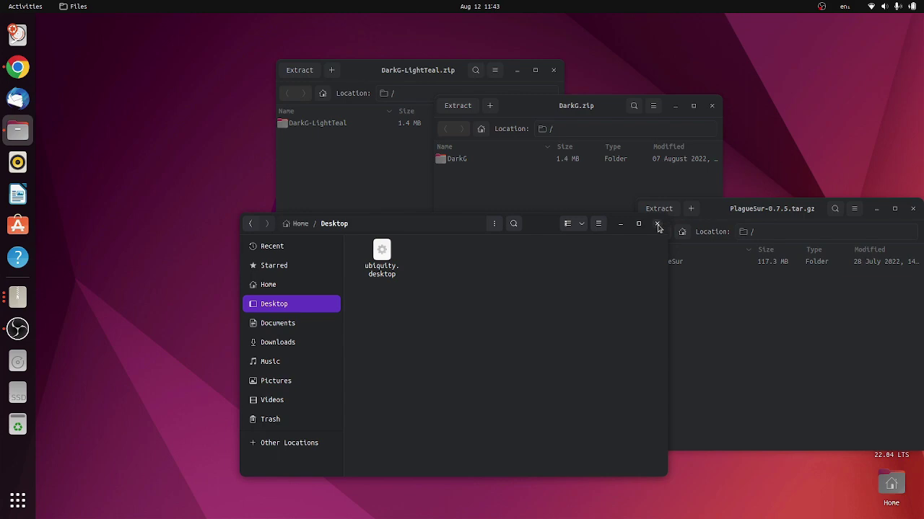
Step: Close the Desktop folder window and open a new Files window on Home, placed beside the PlagueSur archive
left_click(656, 224)
key("super+e")
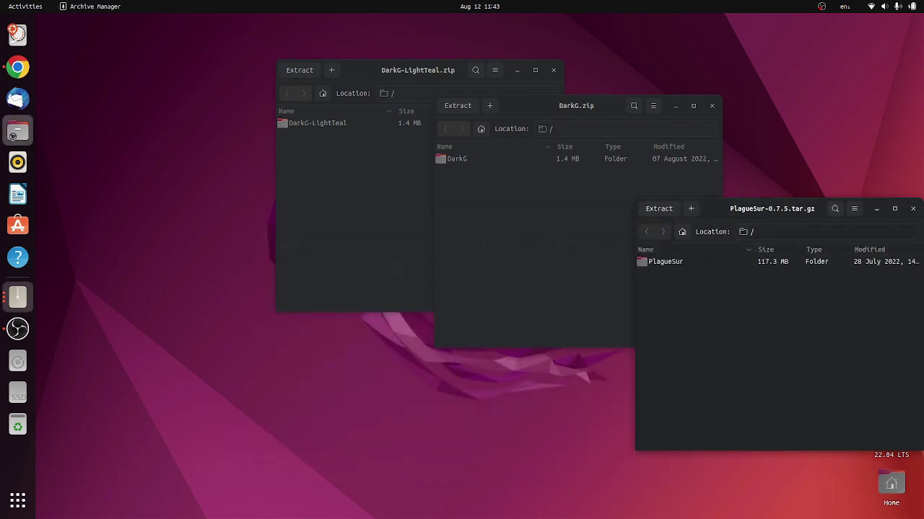
left_click_drag(343, 26, 345, 228)
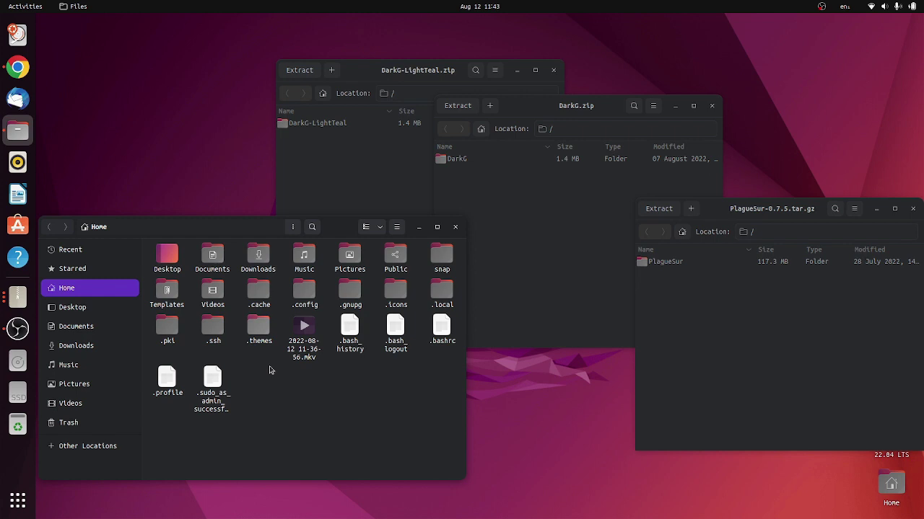
Step: Extract the PlagueSur folder from the archive into the .icons folder in Home and close the archive window
double_click(396, 291)
left_click(669, 264)
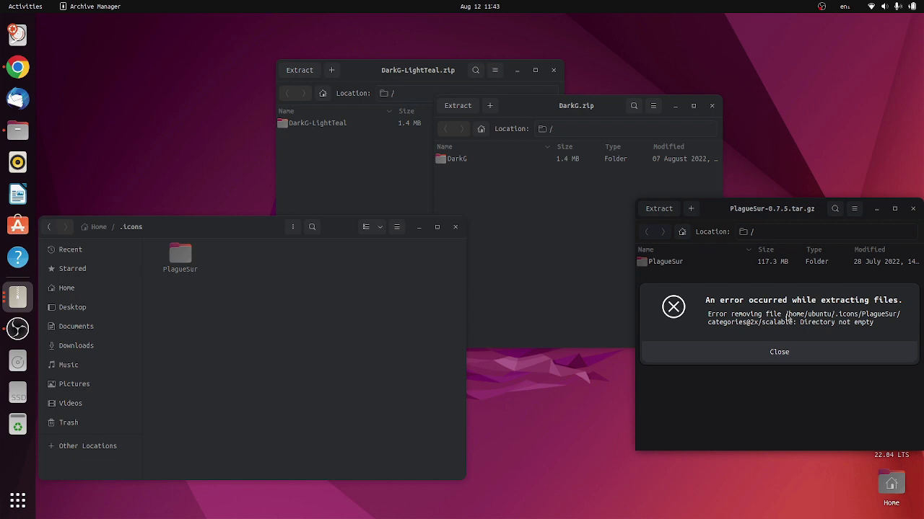
left_click(793, 351)
left_click_drag(916, 208, 577, 218)
left_click(570, 219)
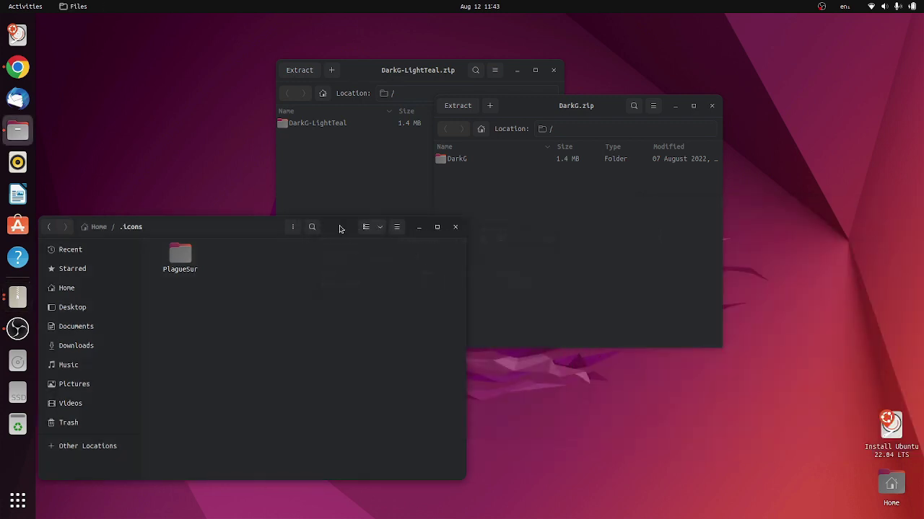
Step: Open Tweaks and set the Icons theme to PlagueSur in the Appearance settings
left_click(16, 513)
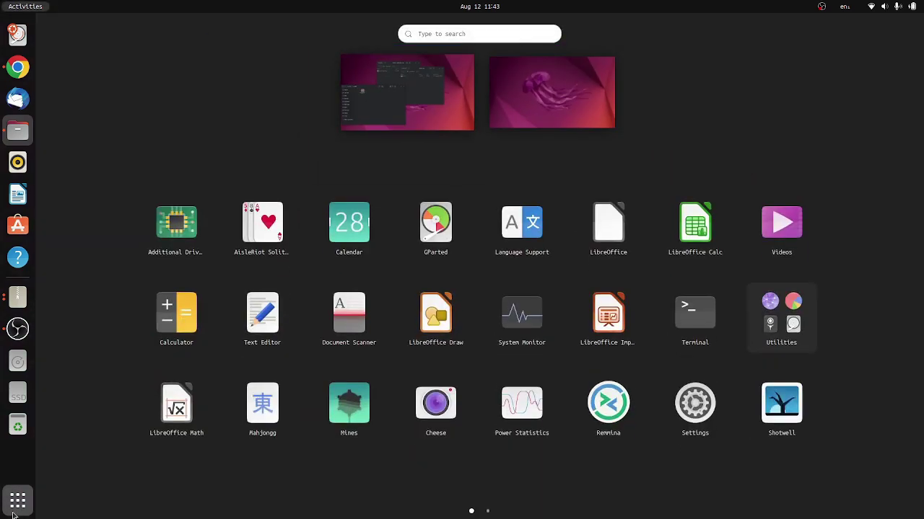
type("twe")
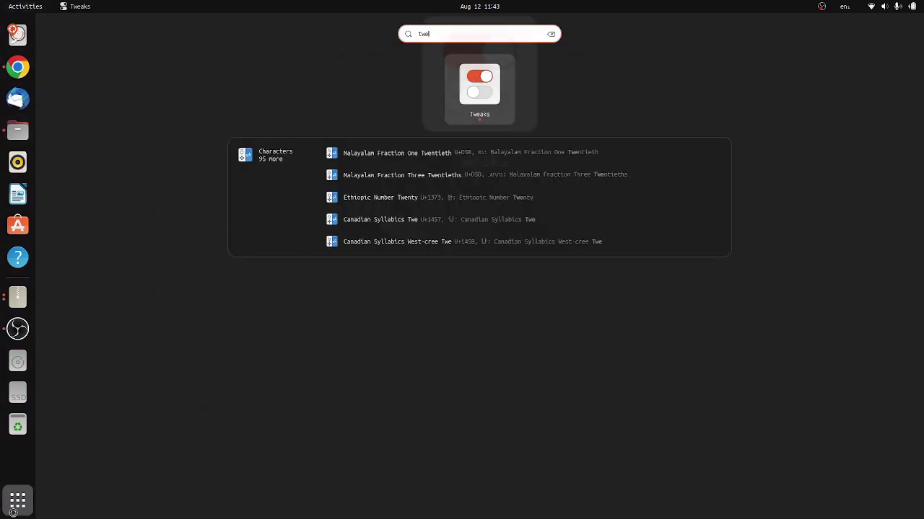
key("Return")
left_click(294, 150)
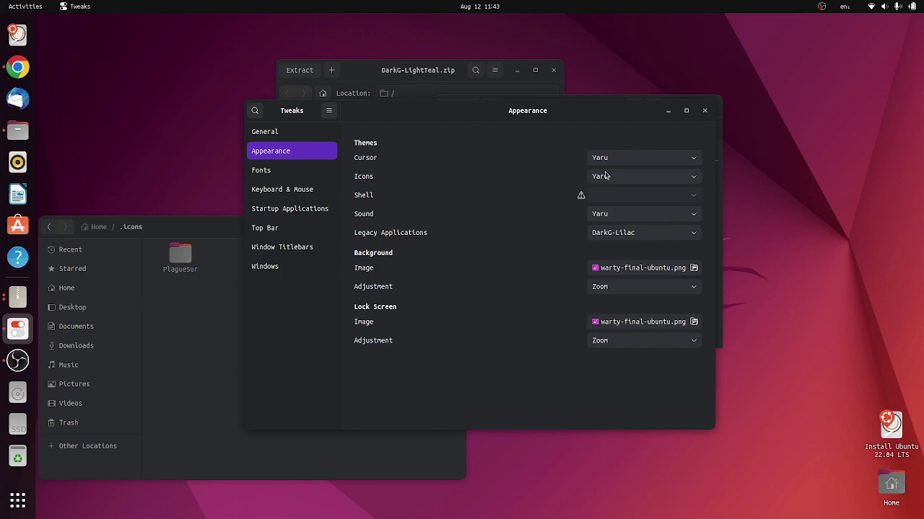
left_click(606, 177)
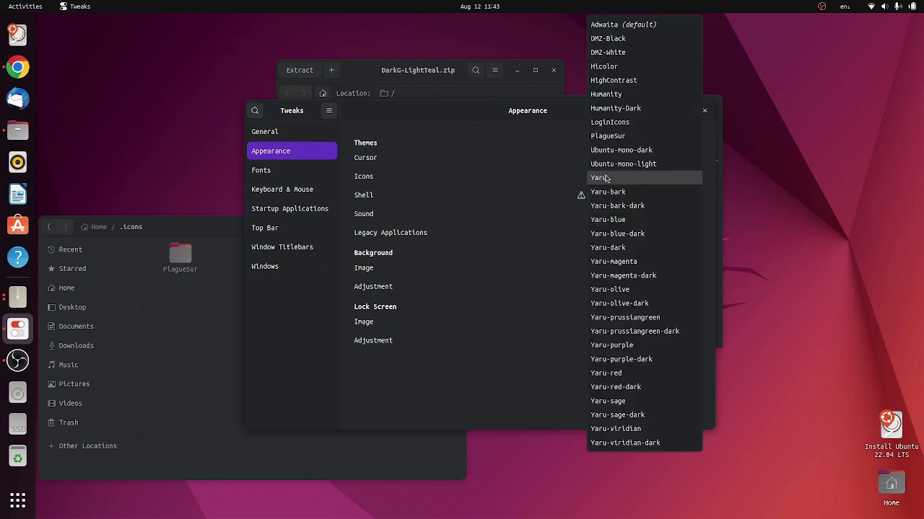
left_click(610, 137)
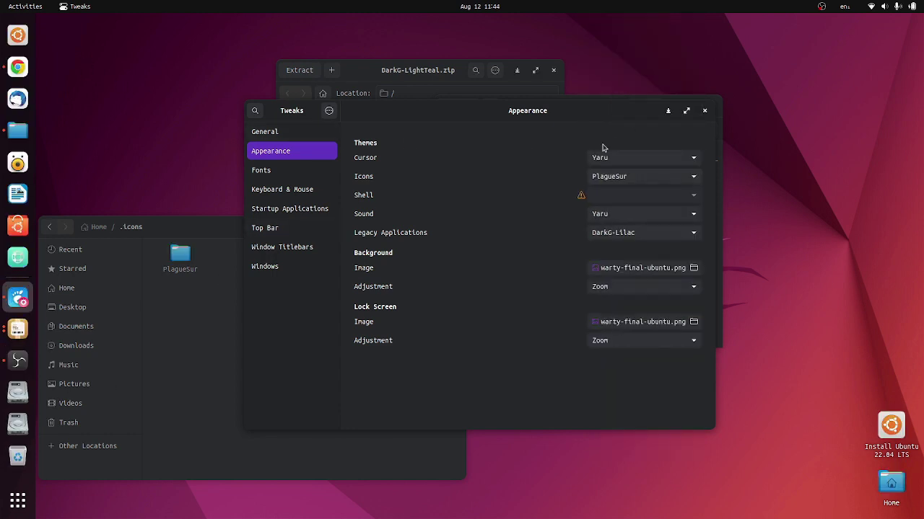
Step: Try the LoginIcons icon theme in Tweaks and switch Icons back to PlagueSur
left_click_drag(549, 128, 539, 144)
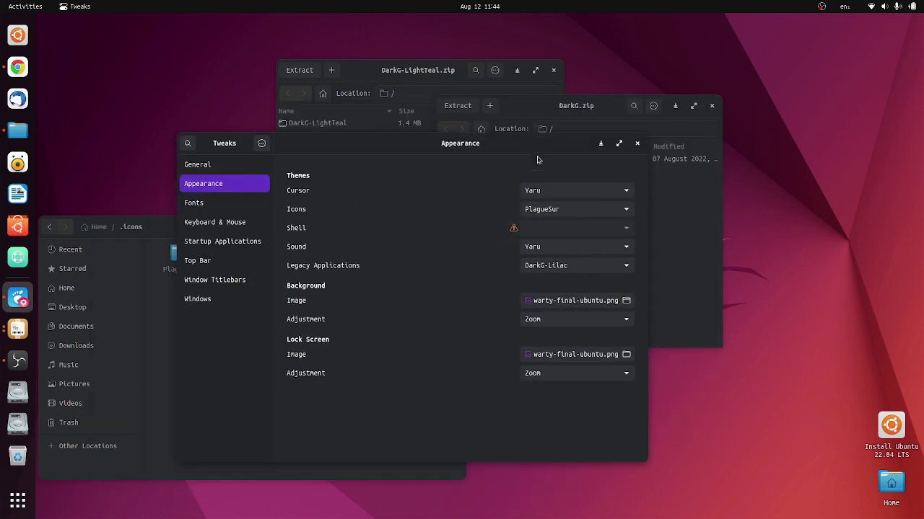
left_click(564, 208)
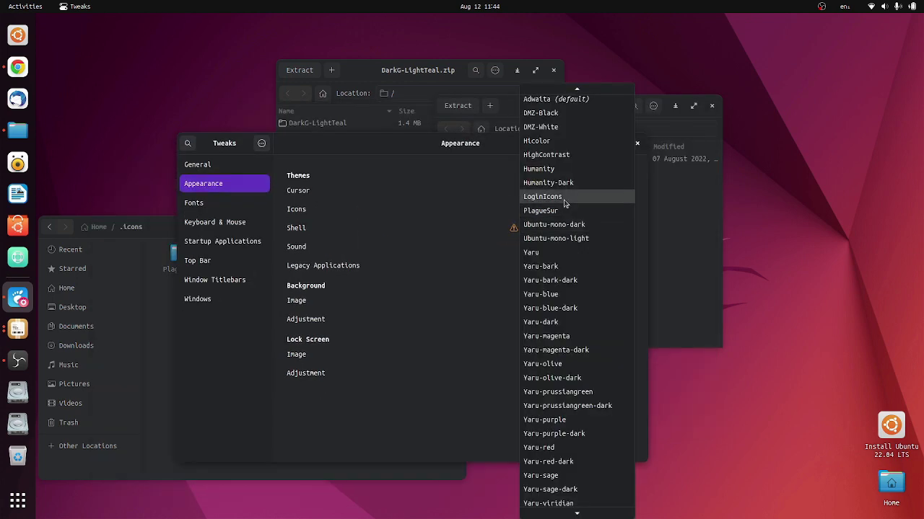
left_click(528, 200)
left_click(548, 212)
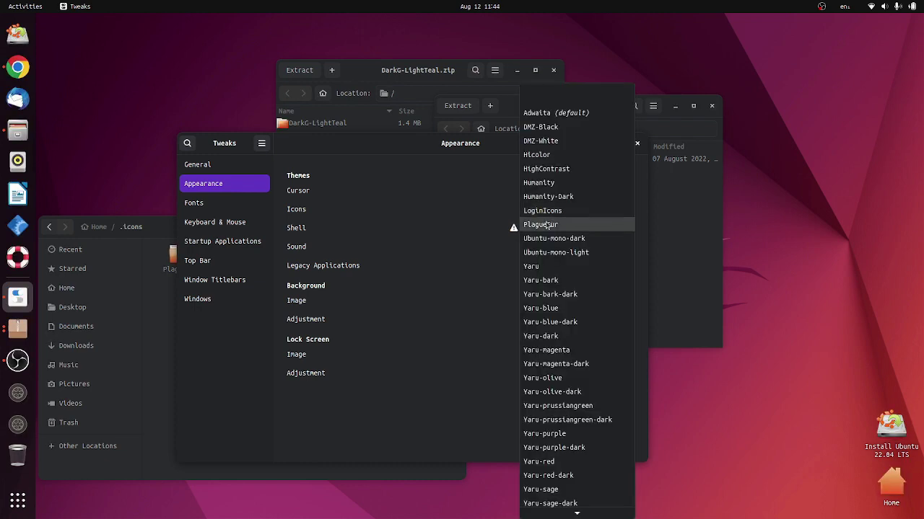
left_click(546, 227)
Step: Move Tweaks aside and examine the icons in the 16 subfolder of PlagueSur's actions folder
left_click_drag(538, 154, 711, 147)
left_click(307, 289)
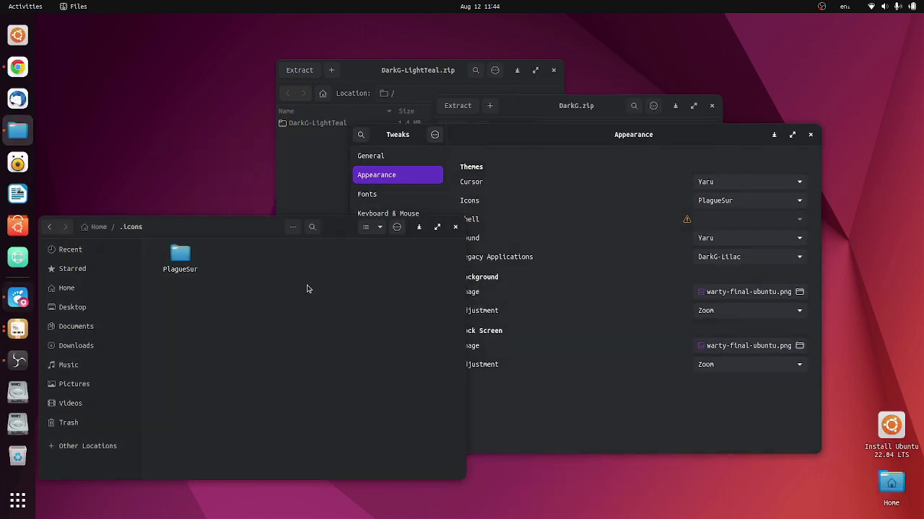
double_click(181, 265)
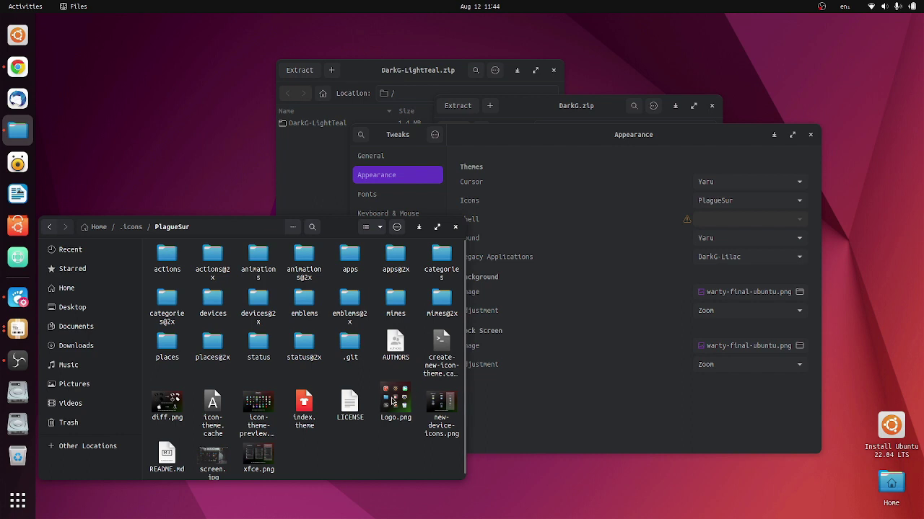
double_click(167, 254)
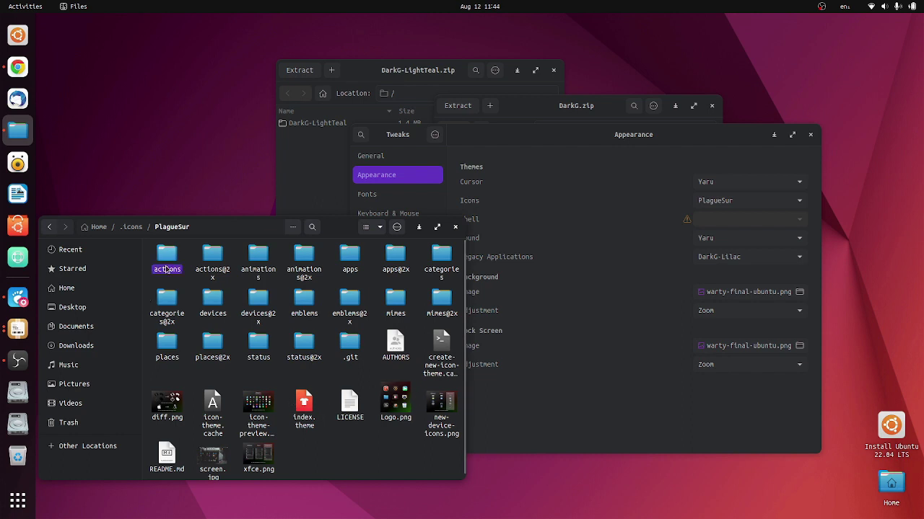
double_click(217, 254)
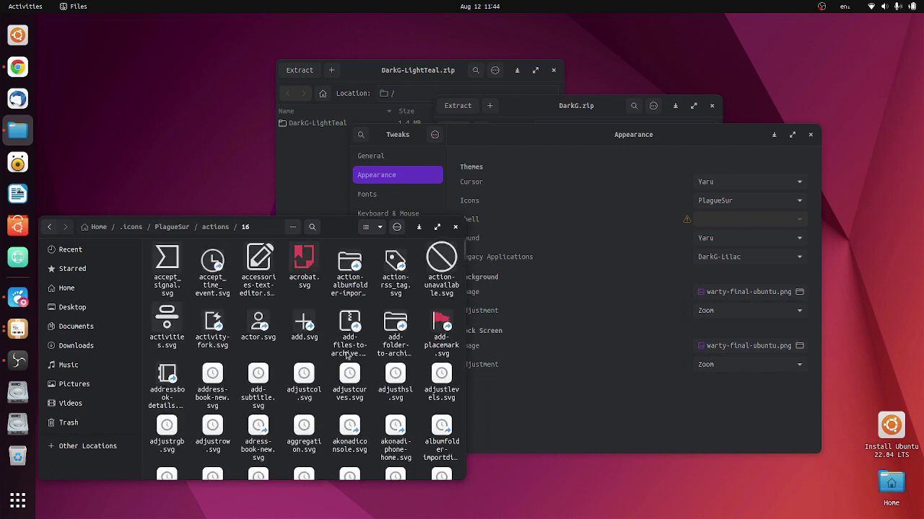
scroll(345, 353, "down", 15)
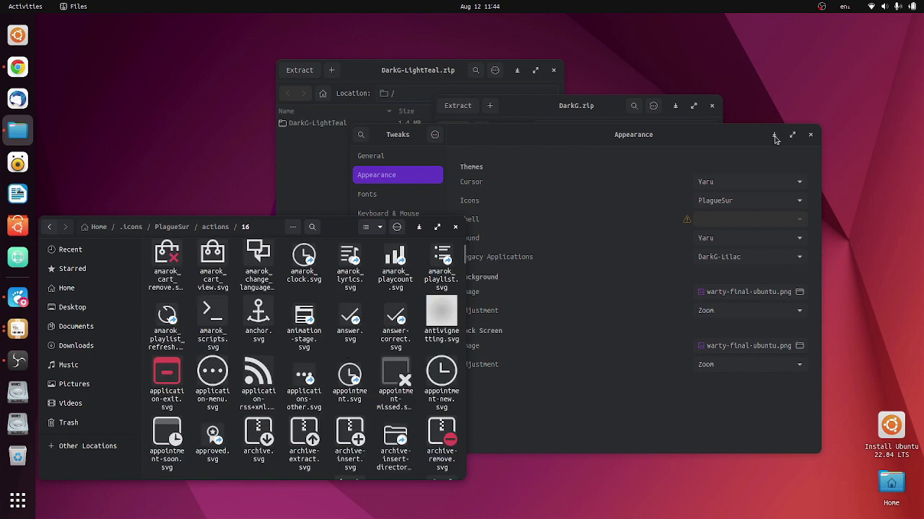
scroll(309, 348, "down", 15)
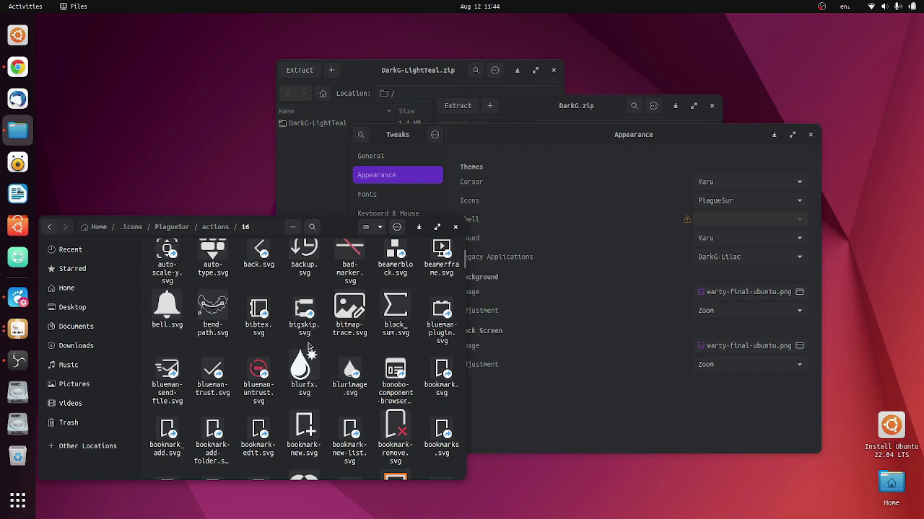
scroll(309, 348, "down", 15)
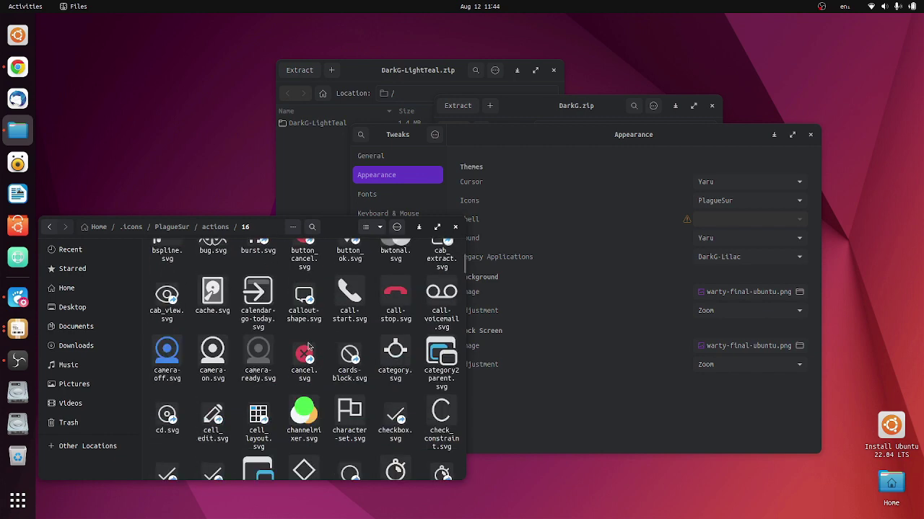
scroll(309, 349, "down", 4)
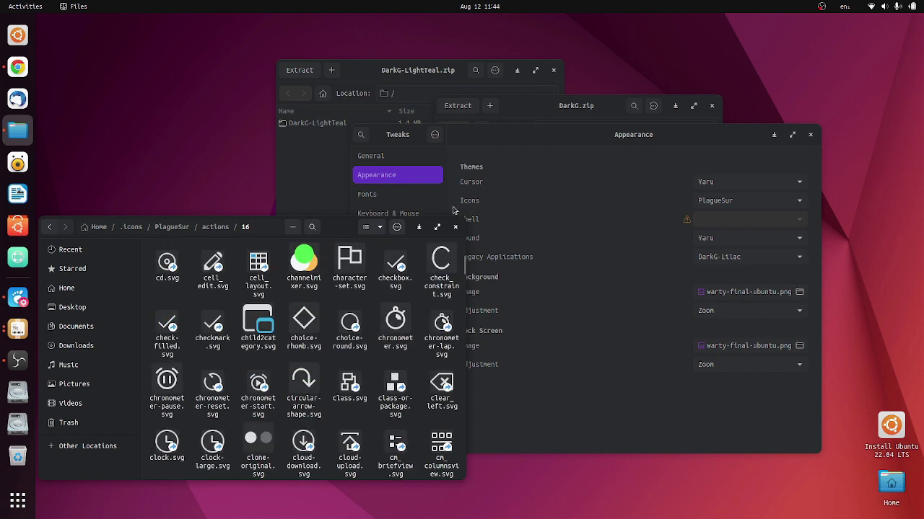
key("alt+Up")
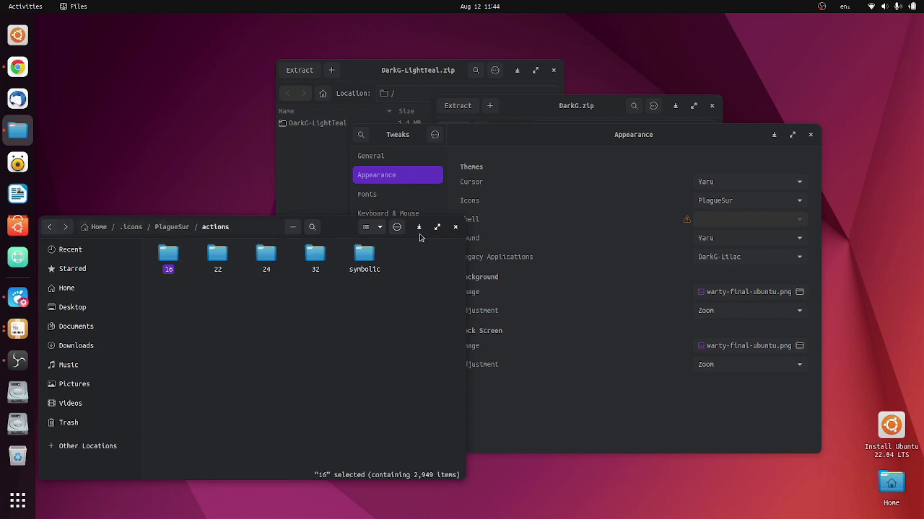
Step: Close the Files window, Tweaks and the remaining DarkG and DarkG-LightTeal archive windows
left_click(455, 227)
left_click_drag(594, 132, 308, 190)
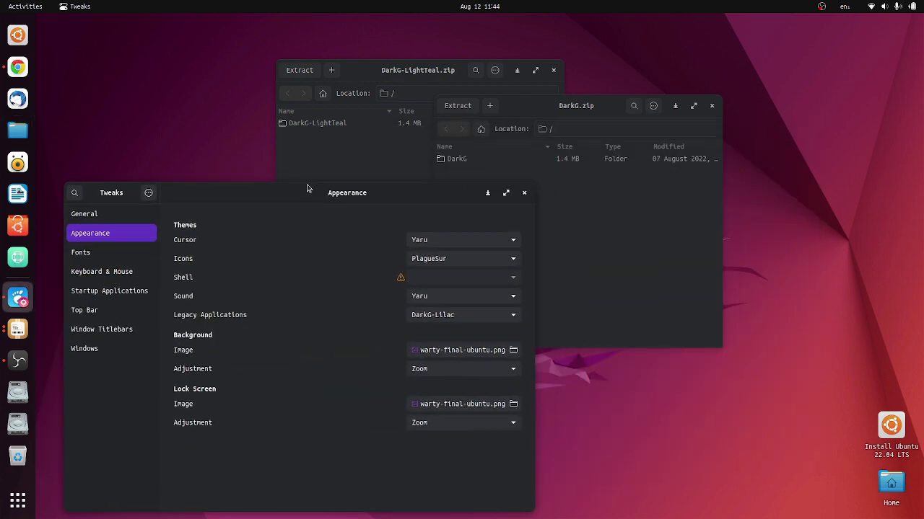
left_click(524, 192)
left_click_drag(704, 117, 483, 244)
left_click(477, 233)
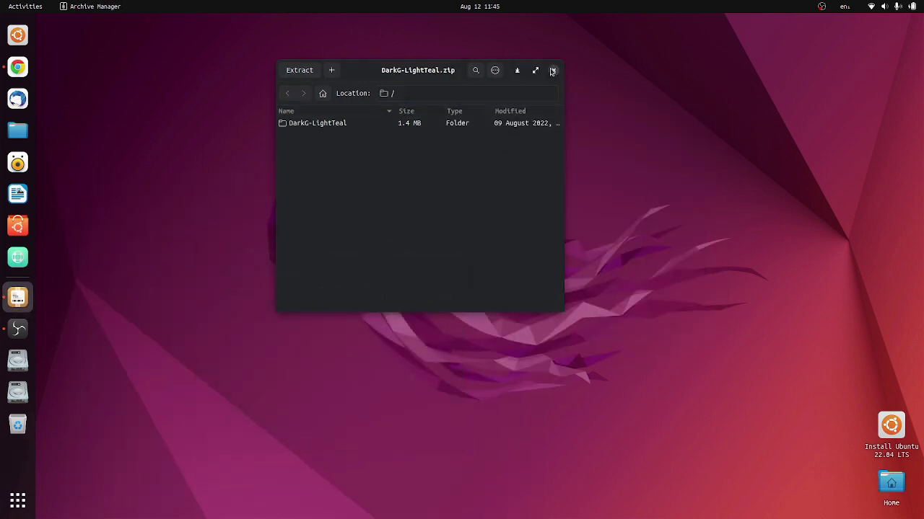
left_click(553, 70)
Step: Switch to Chrome and search Google for "closebox73 github"
left_click(17, 67)
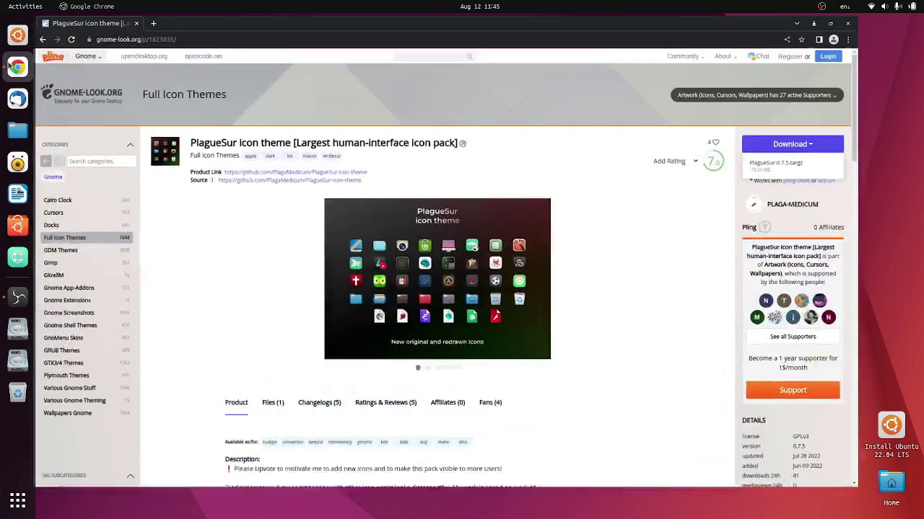
left_click(203, 38)
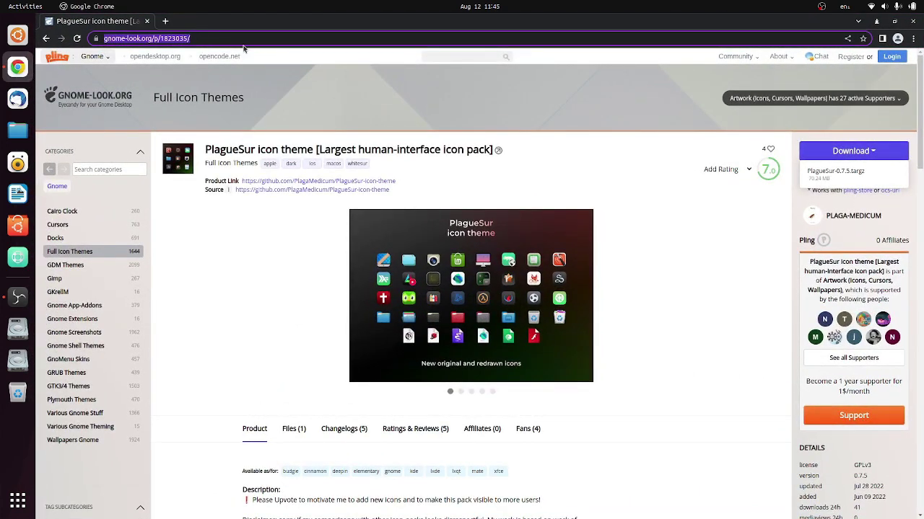
type("closeb")
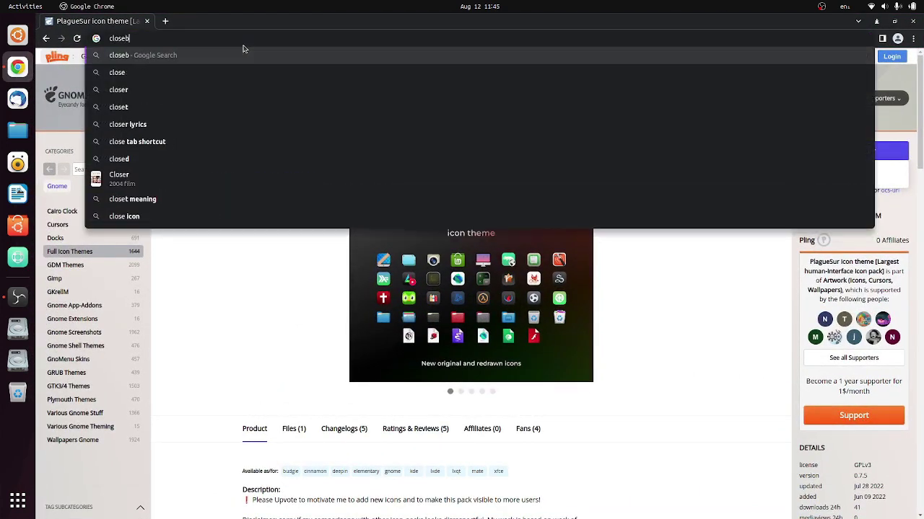
type("ox73 github")
key("Return")
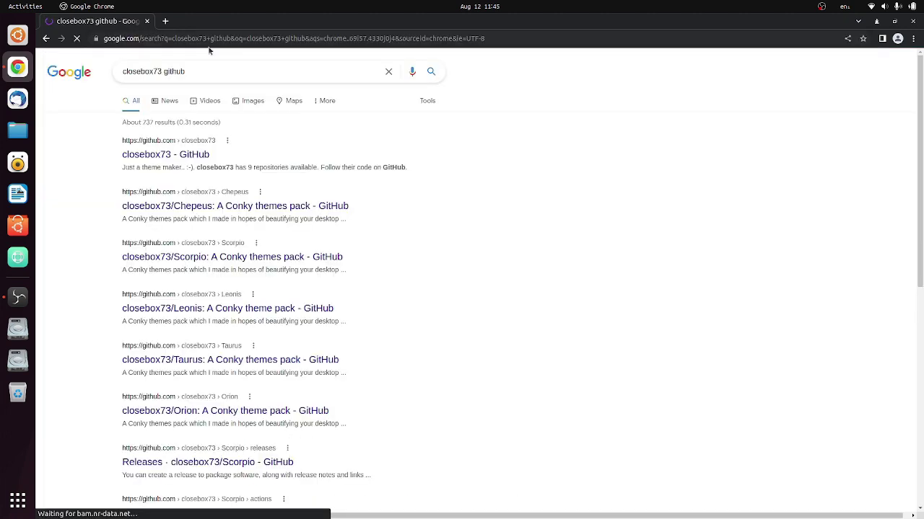
Step: Open the closebox73 GitHub profile and its pinned Leonis Conky theme repository to view the README
left_click(181, 154)
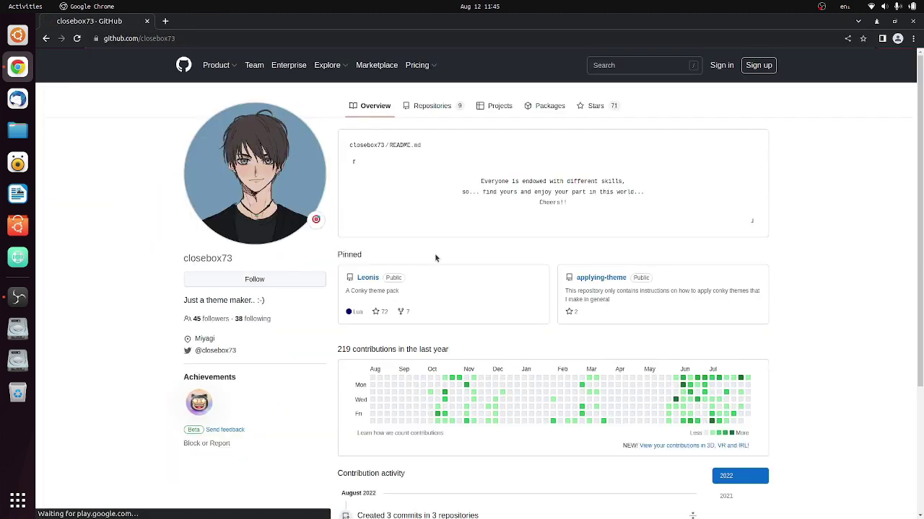
left_click(369, 280)
scroll(535, 289, "down", 2)
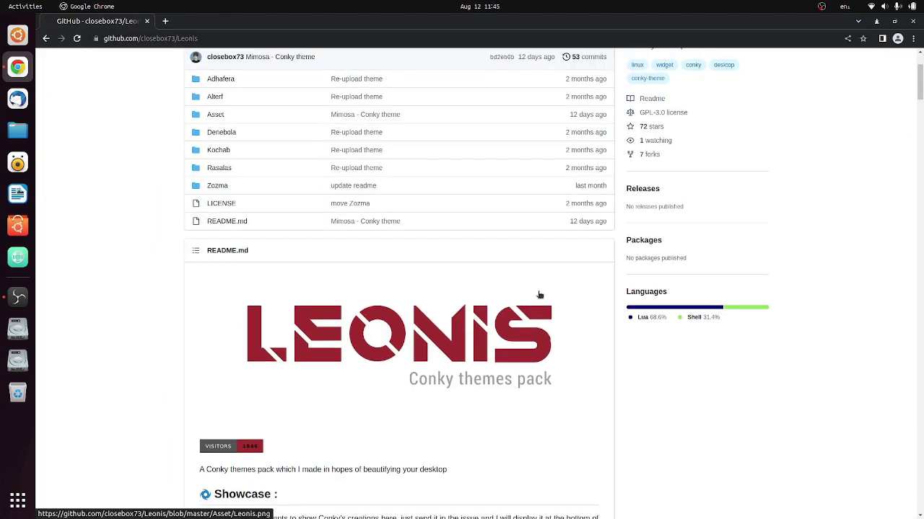
Step: Find the Regulus theme in the Leonis README, copy its name, and search Google in a new tab for "Regulus theme conky"
scroll(534, 295, "down", 3)
scroll(535, 296, "down", 6)
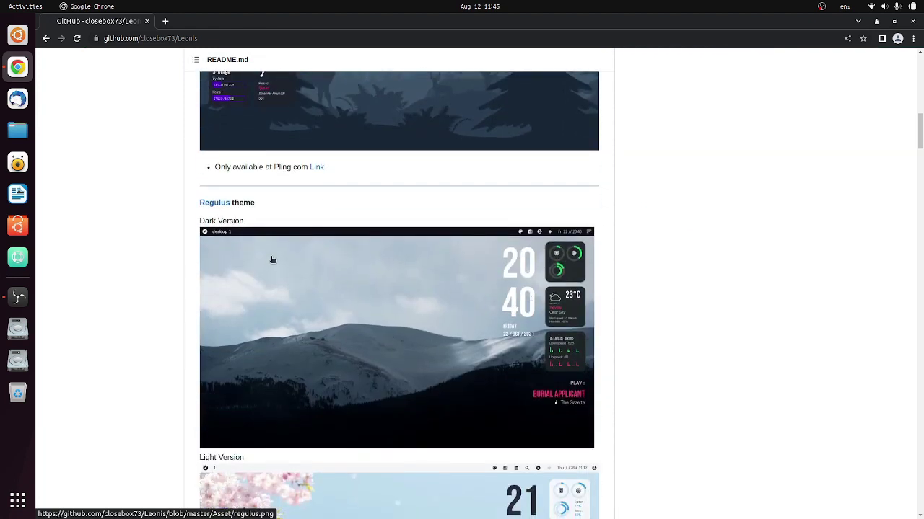
left_click_drag(259, 204, 202, 208)
key("ctrl+c")
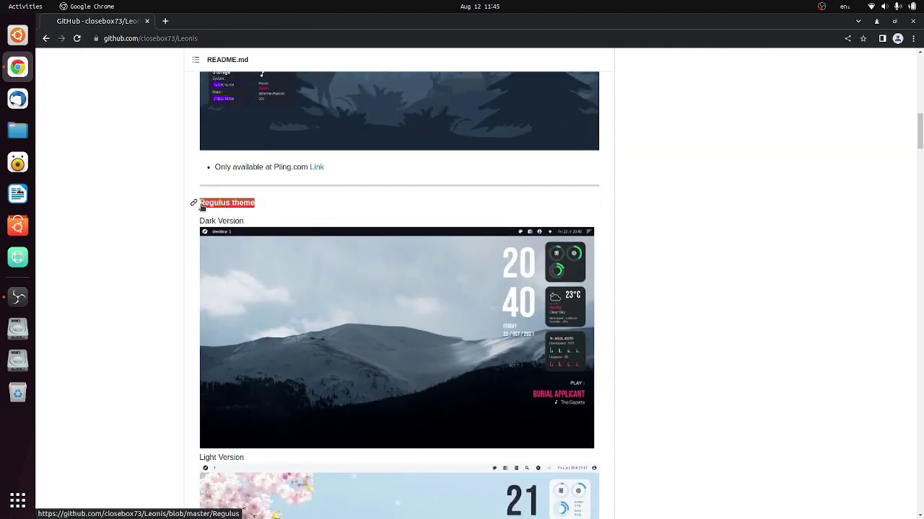
left_click(165, 22)
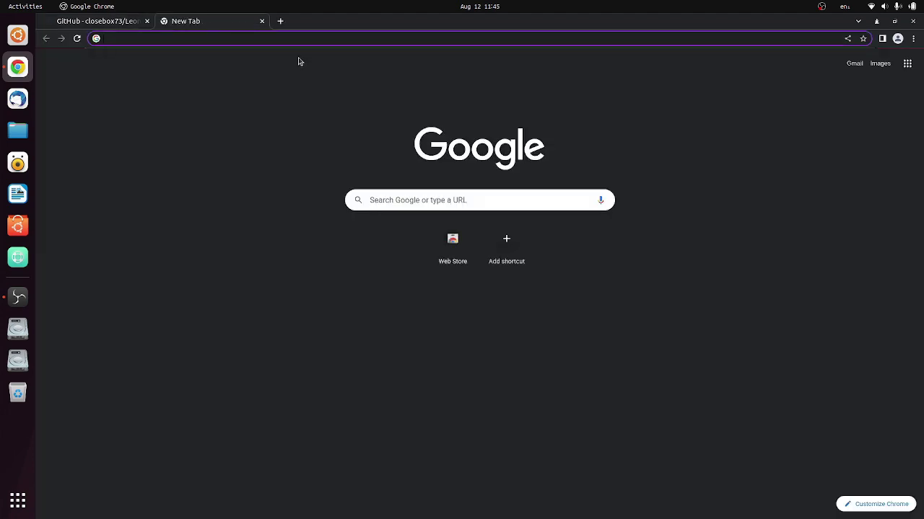
key("ctrl+v")
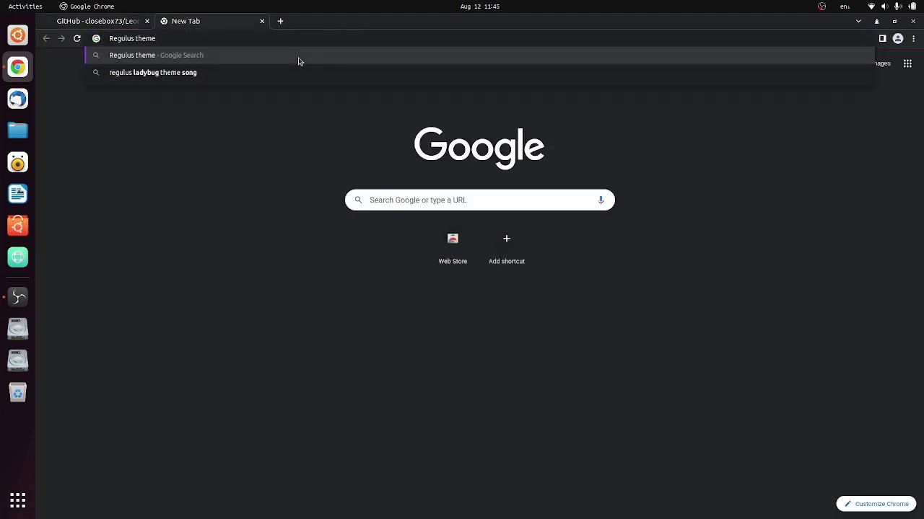
type("conky")
key("Return")
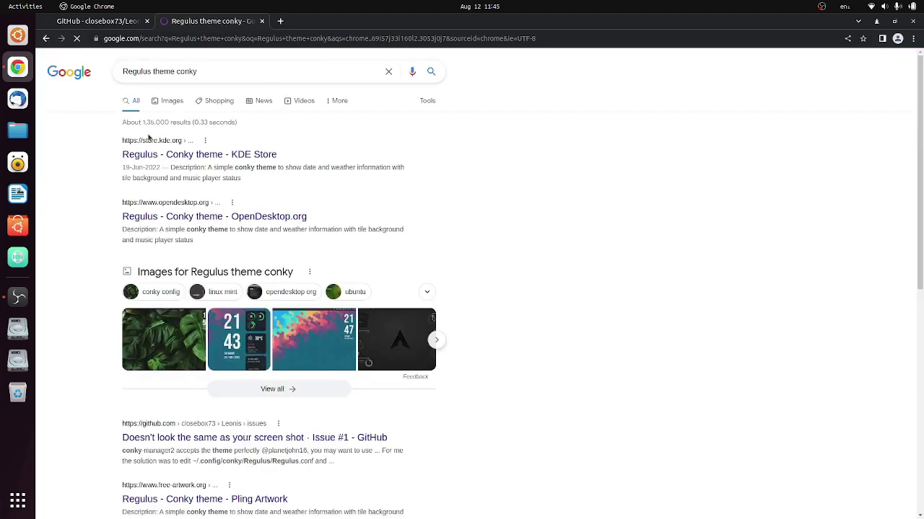
Step: Open the KDE Store page for Regulus, close the GitHub tab, download and open Regulus-v1.5.zip, and close Chrome
left_click(160, 153)
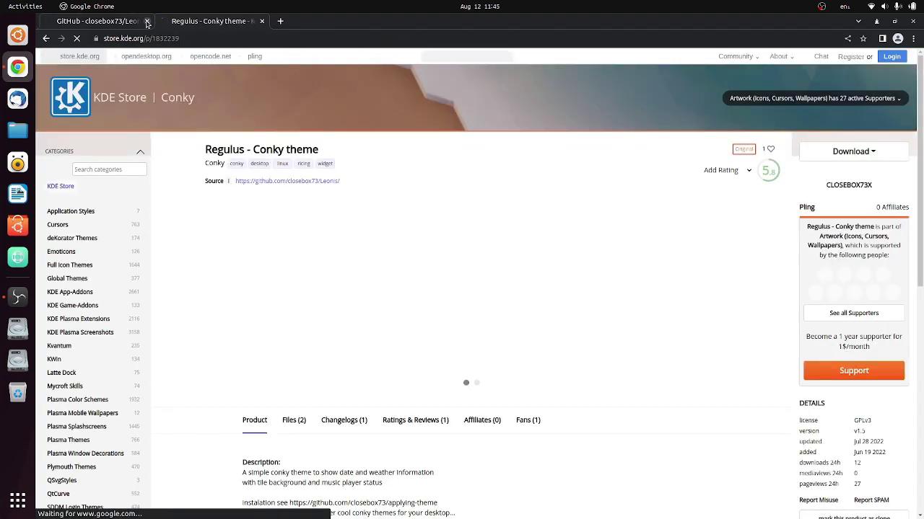
left_click(147, 22)
left_click(872, 150)
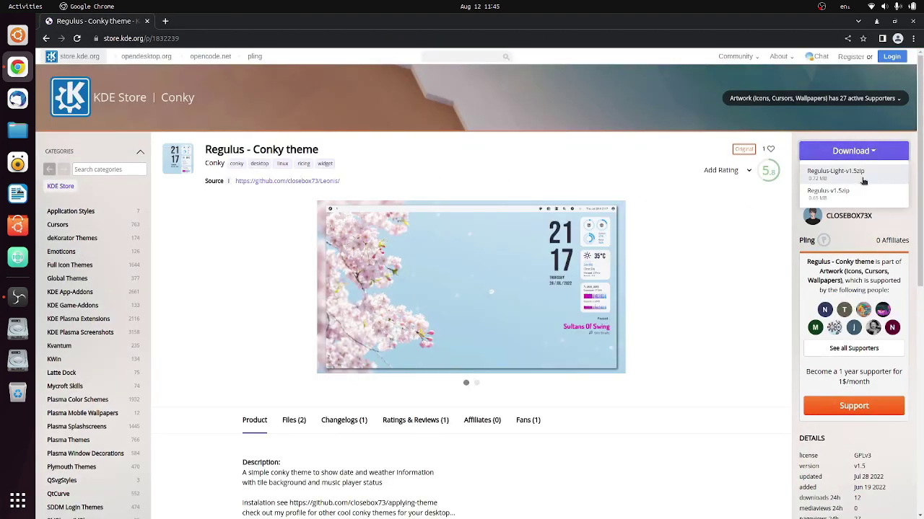
left_click(847, 173)
left_click(849, 174)
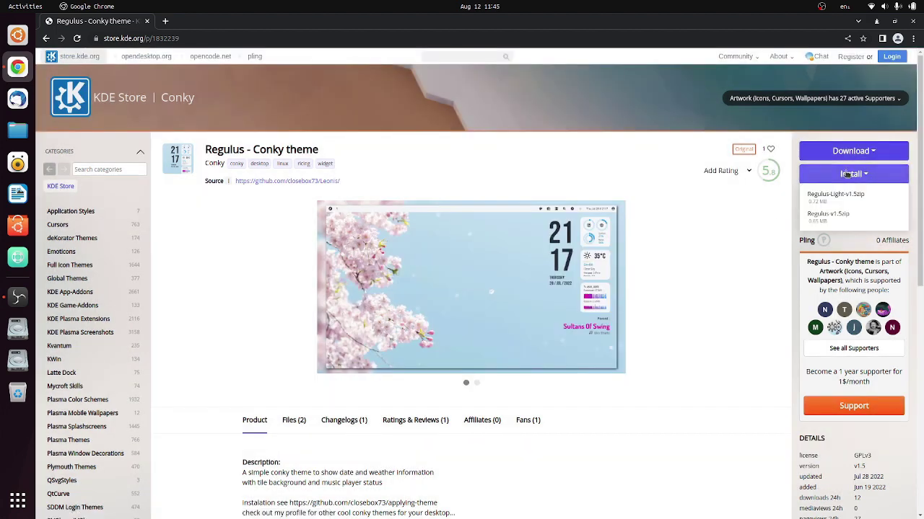
left_click(827, 213)
left_click(471, 264)
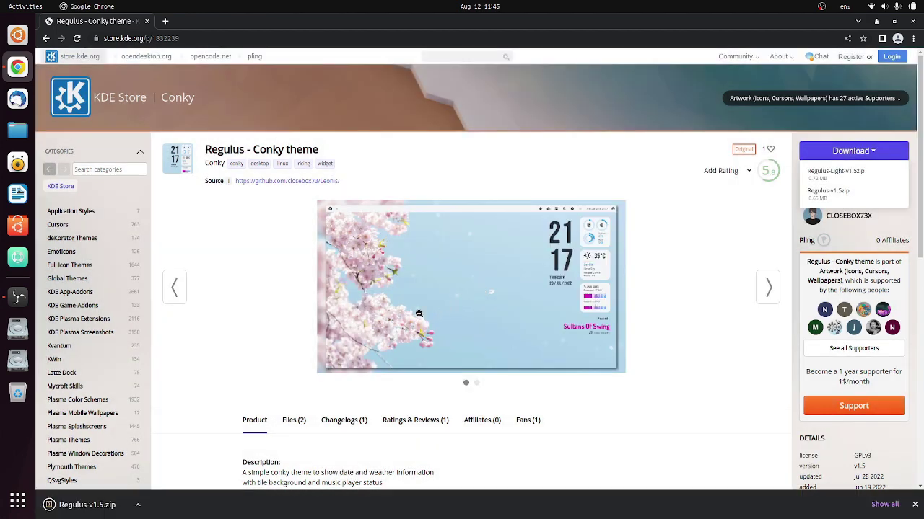
left_click(914, 22)
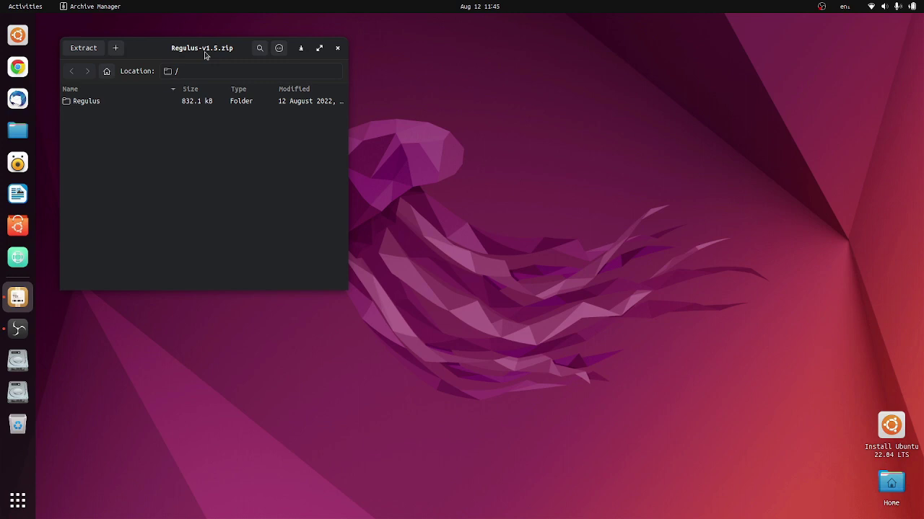
Step: Arrange the archive and a new Files window, create a folder named conky inside .config in Home, and open it
left_click_drag(207, 55, 446, 90)
key("super+e")
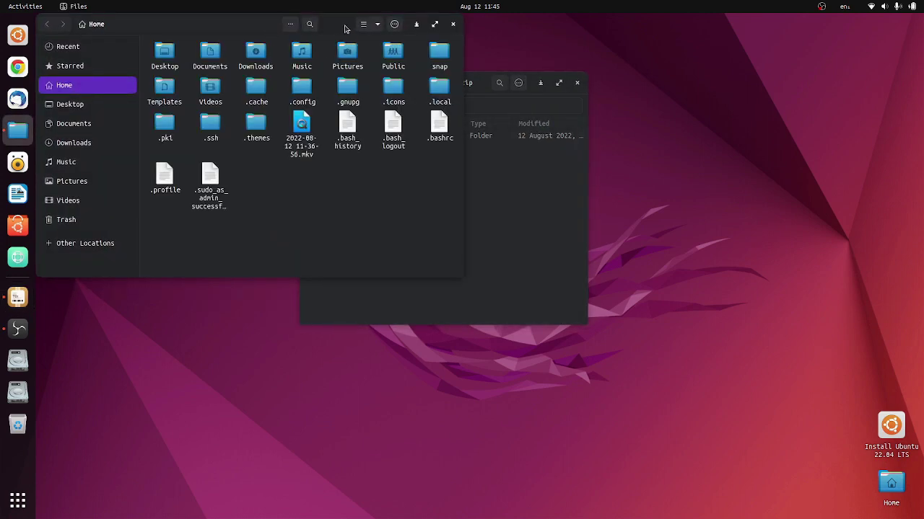
left_click_drag(345, 27, 319, 173)
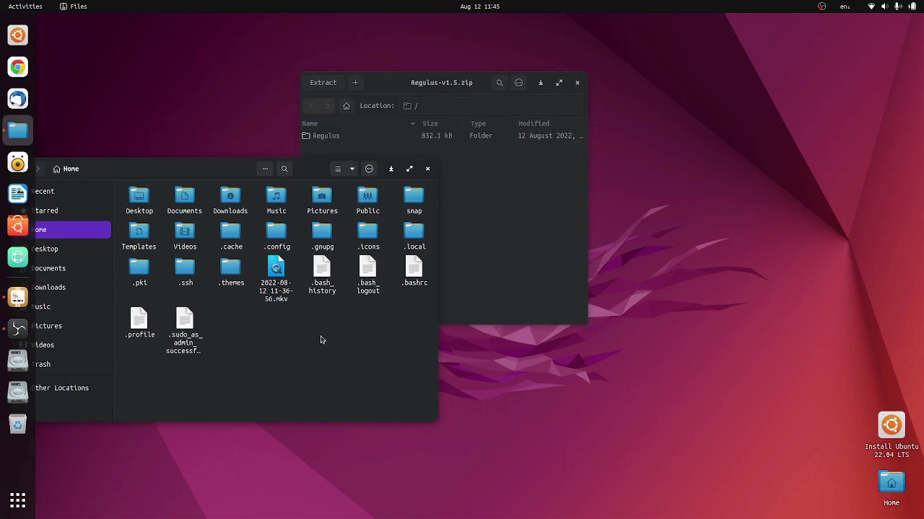
double_click(271, 238)
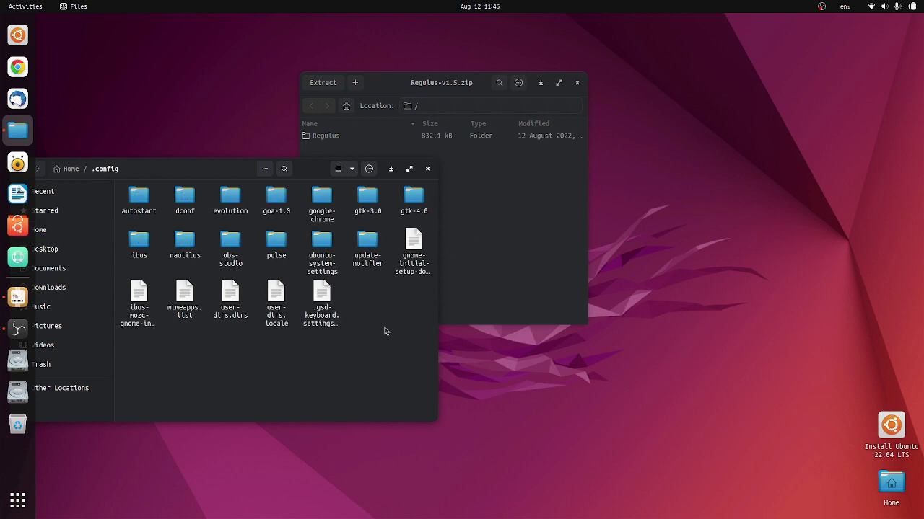
key("ctrl+shift+n")
type("cp")
key("Return")
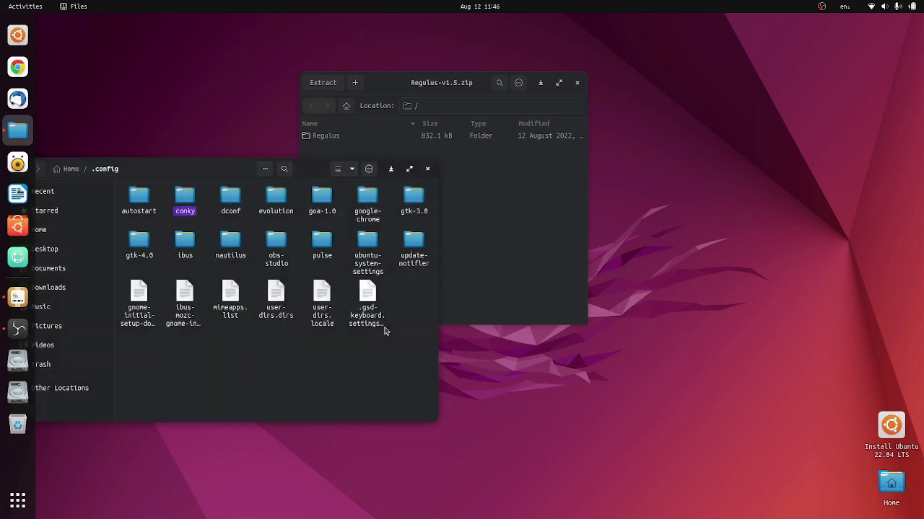
key("Return")
Step: Open start.sh from the archive's Regulus folder, read which config path it launches, and close it
left_click(488, 282)
left_click(364, 136)
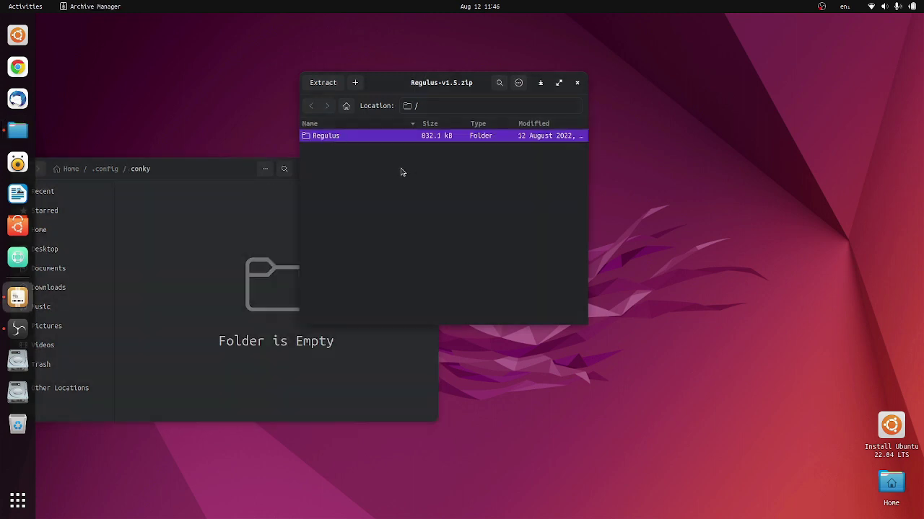
double_click(338, 137)
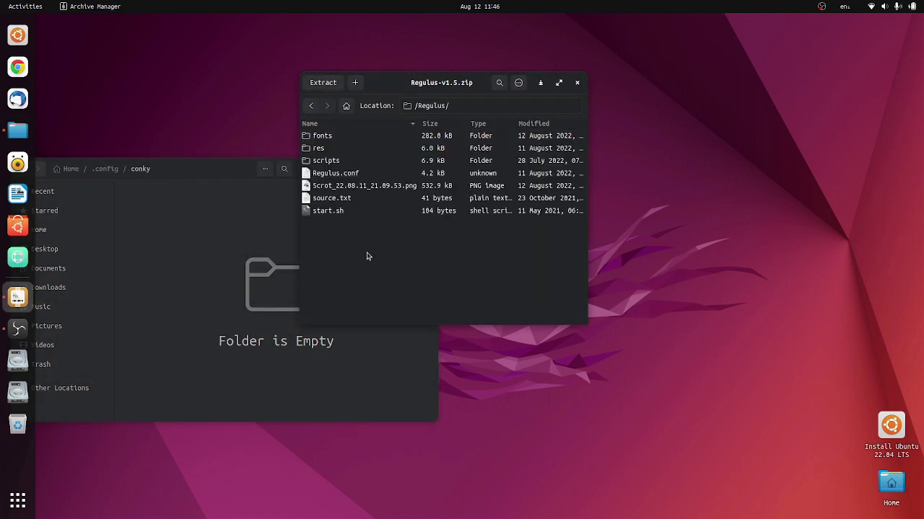
double_click(328, 211)
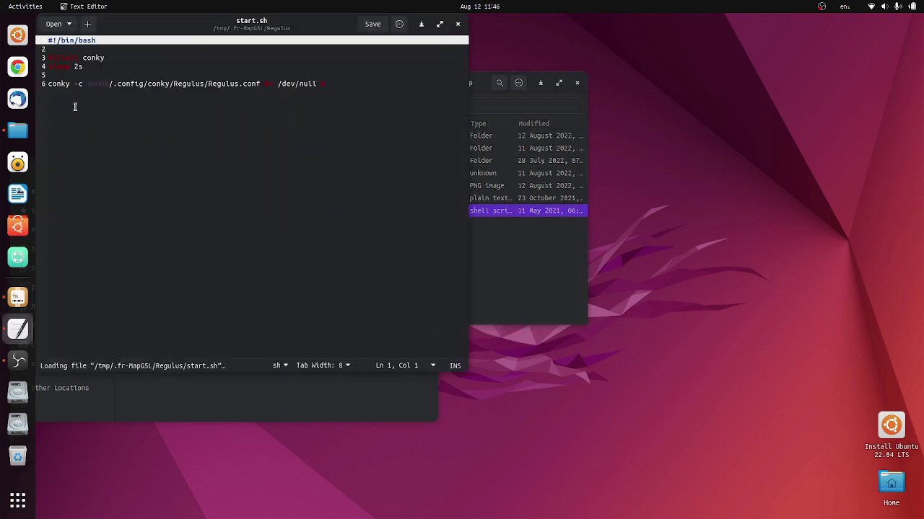
left_click_drag(200, 34, 522, 155)
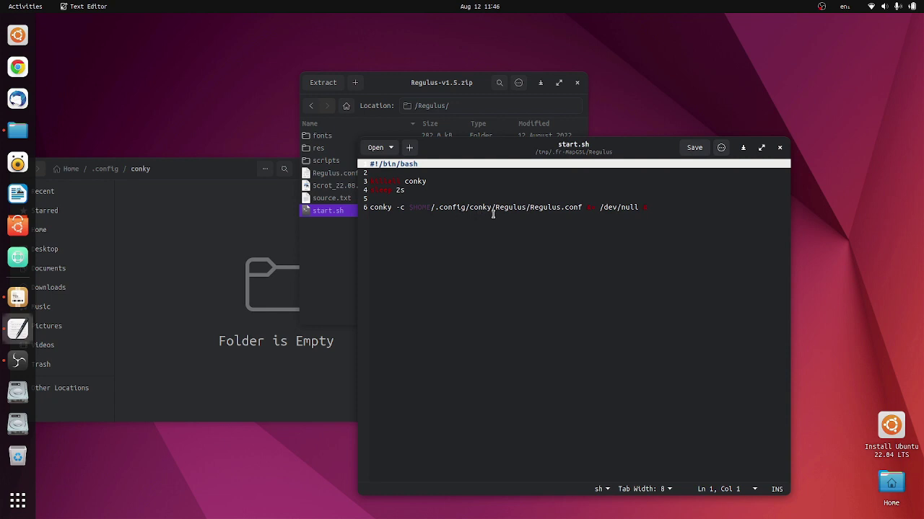
left_click(780, 147)
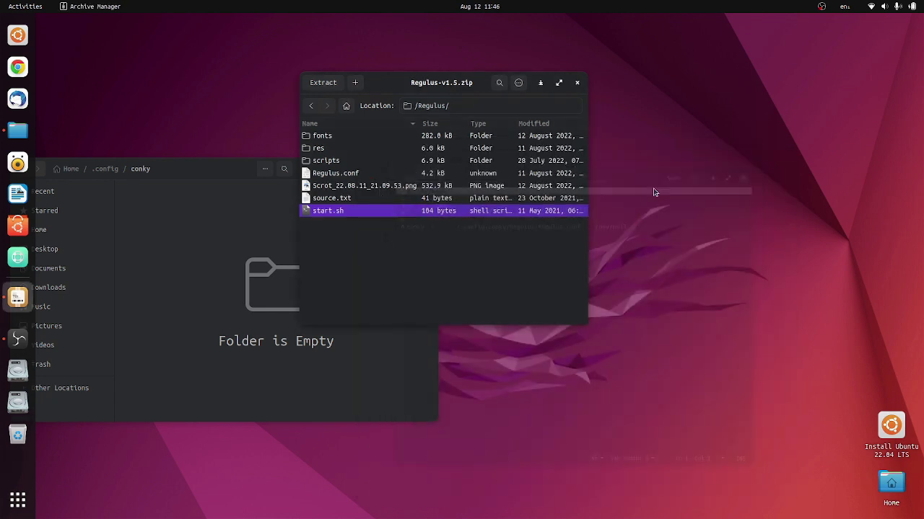
Step: Extract the Regulus folder from the archive into ~/.config/conky, and close the Files and archive windows
left_click(316, 108)
left_click_drag(329, 137, 101, 305)
left_click(102, 306)
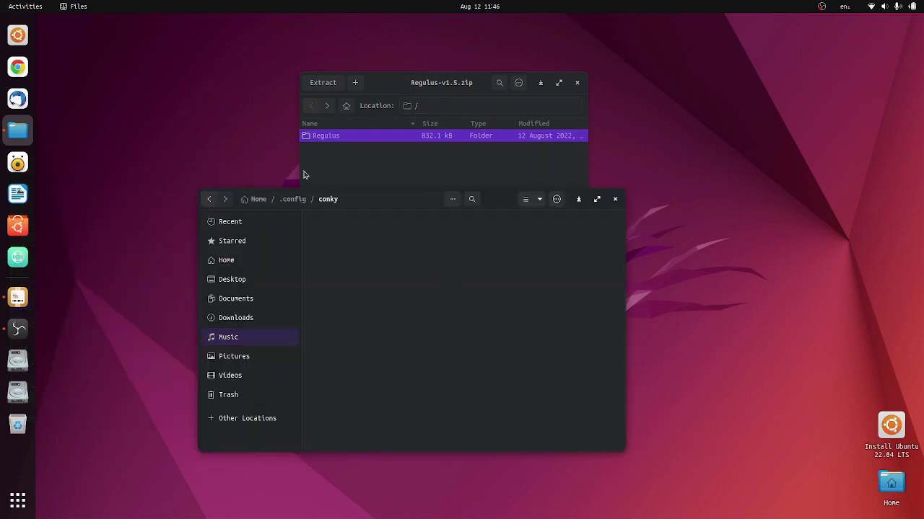
left_click_drag(325, 136, 408, 374)
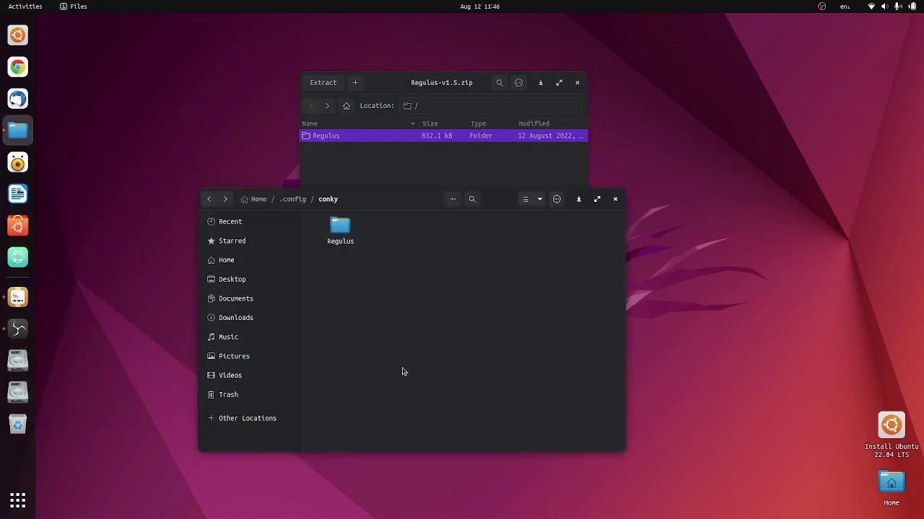
left_click(615, 199)
left_click(577, 82)
Step: Browse in Files to the Regulus folder inside .config/conky and open a terminal there
left_click(18, 500)
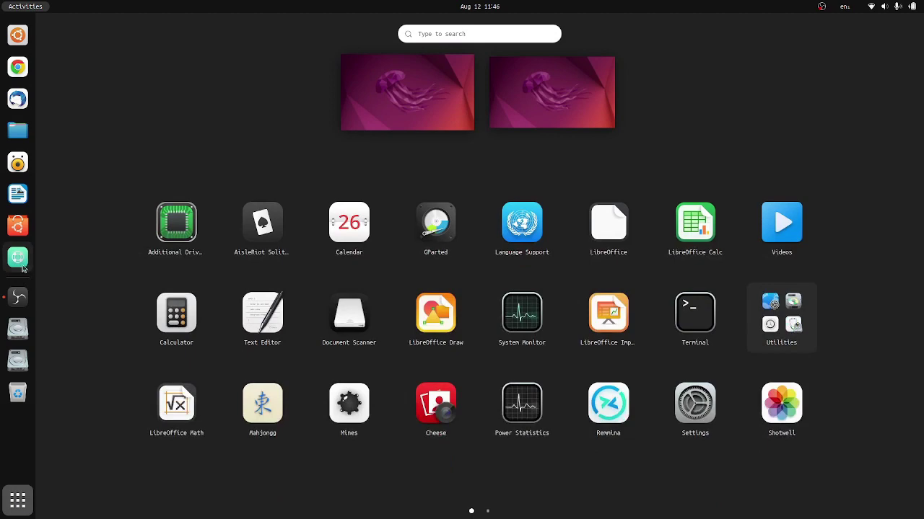
left_click(18, 129)
left_click_drag(347, 99, 432, 135)
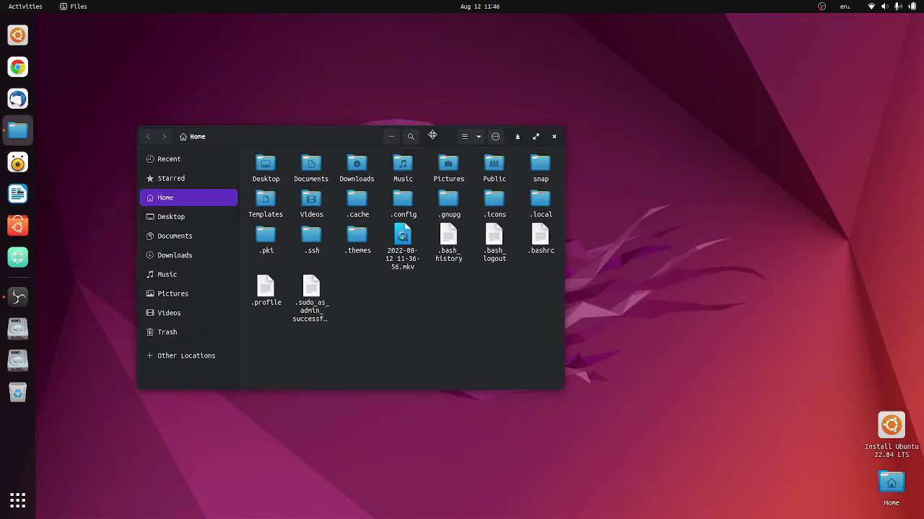
double_click(402, 202)
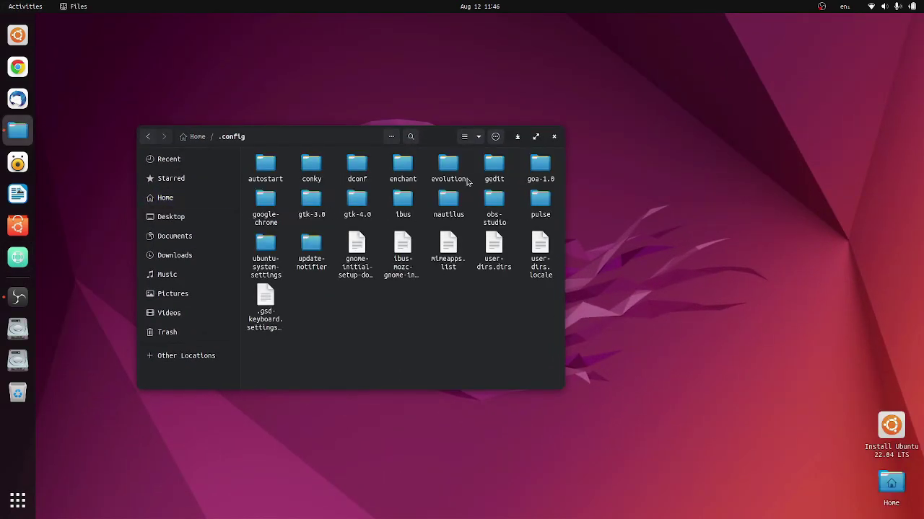
double_click(310, 169)
double_click(279, 164)
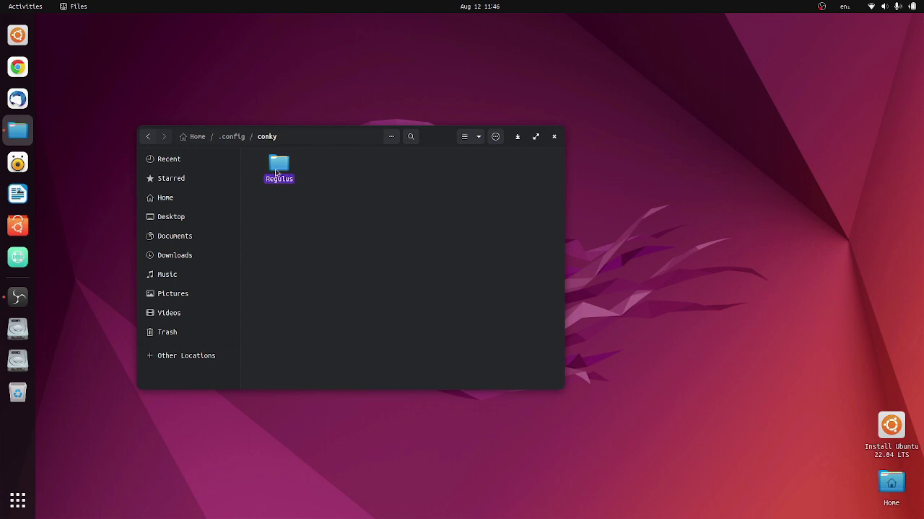
right_click(486, 257)
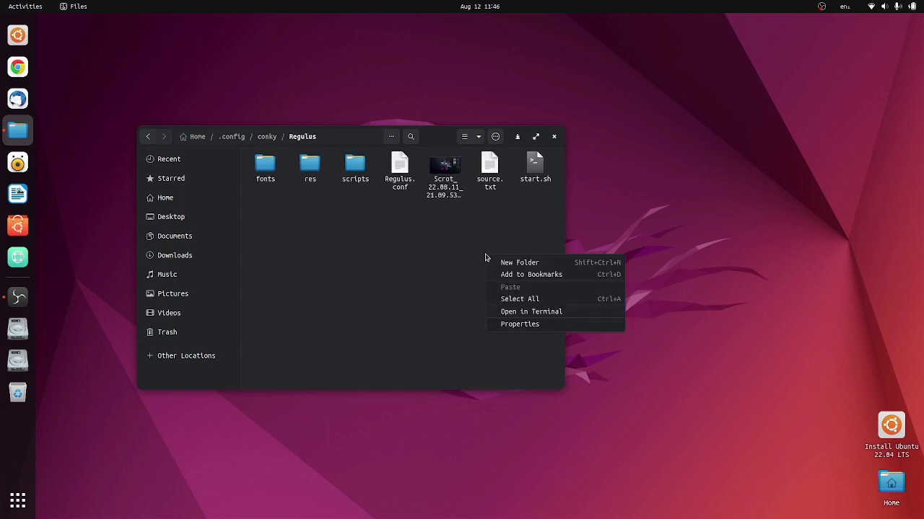
left_click(530, 312)
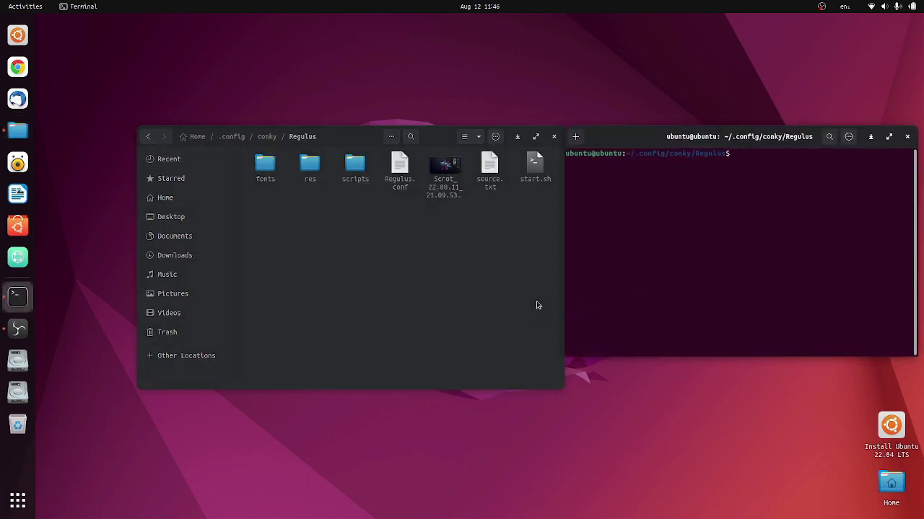
Step: Try the Regulus theme by running ./start.sh in the terminal, and stop it with killall conky
type("./start.sh")
key("Return")
left_click_drag(772, 143, 393, 242)
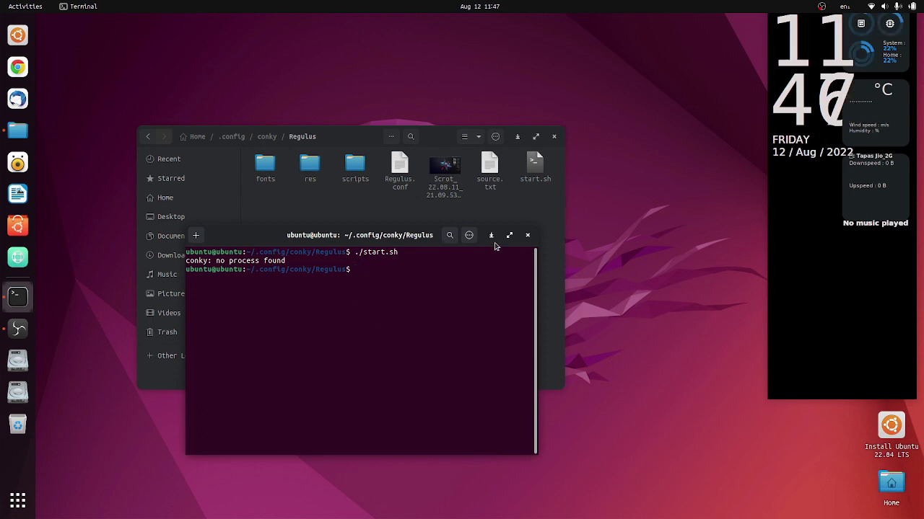
type("ktllall conky")
key("Return")
Step: Install Dosis-VariableFont_wght.ttf from the Dosis folder in Regulus's fonts folder
double_click(260, 165)
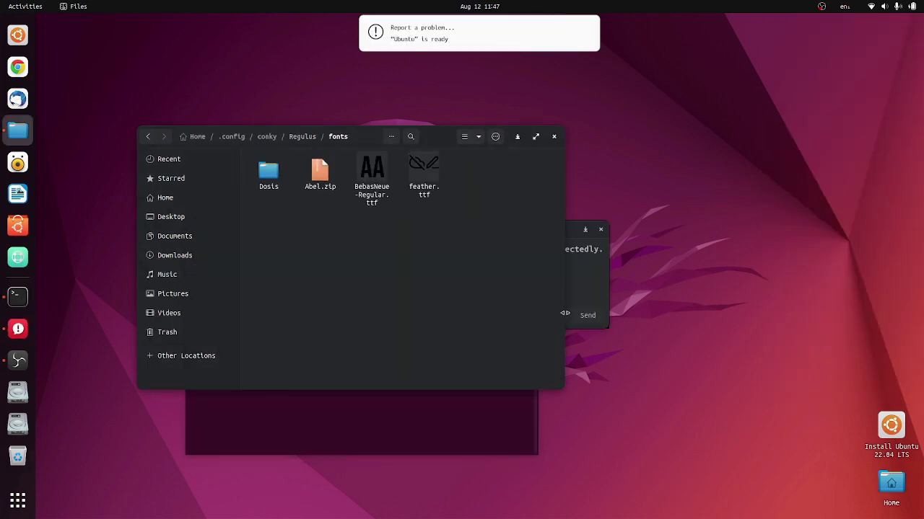
double_click(371, 167)
left_click(332, 24)
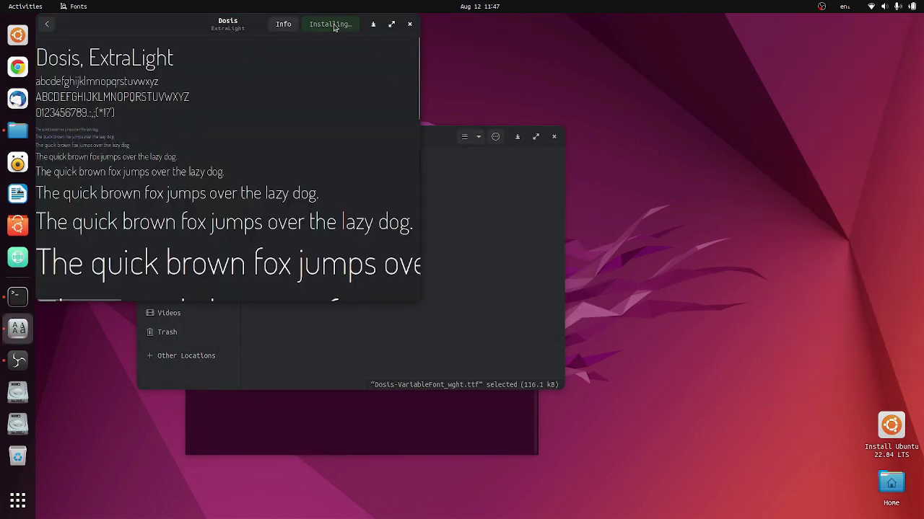
Step: Go back to the fonts folder and install Abel-Regular.ttf from Abel.zip
left_click(470, 202)
key("alt+Left")
double_click(319, 173)
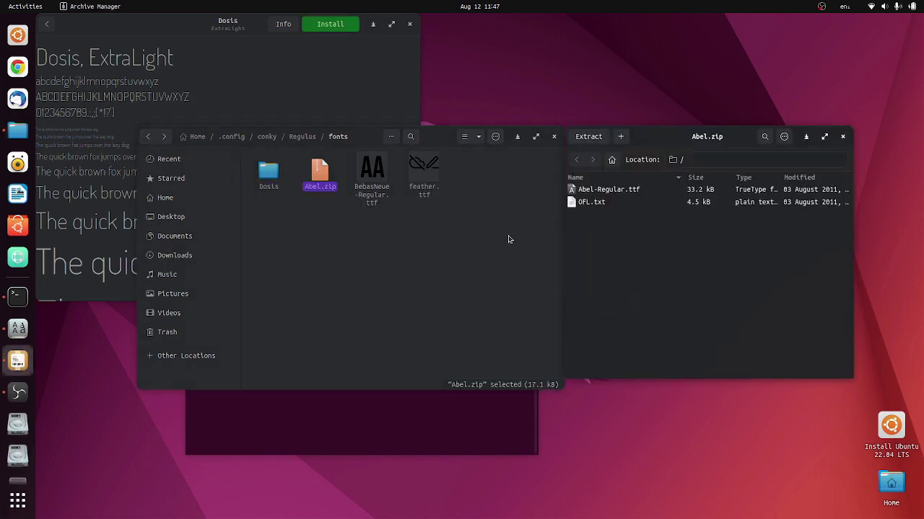
double_click(607, 189)
left_click(330, 23)
Step: Open BebasNeue-Regular.ttf from the fonts folder and install the feather.ttf font
left_click(358, 181)
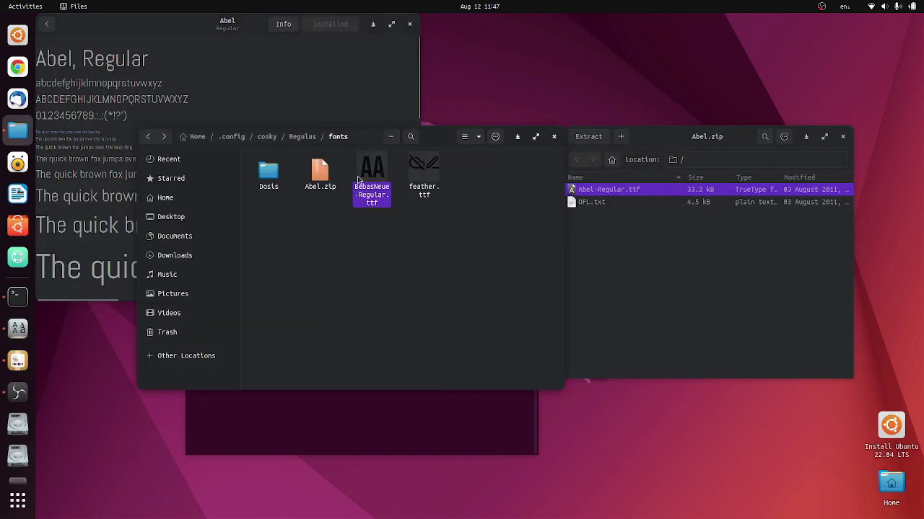
double_click(358, 180)
double_click(425, 173)
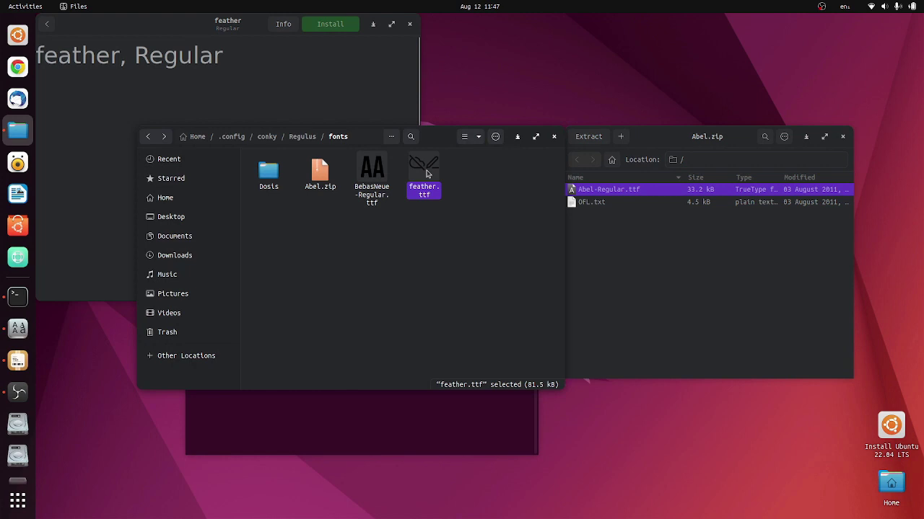
left_click(330, 24)
Step: Move the feather font preview aside and open the .local/share/fonts folder in Home to check the installed fonts
left_click_drag(151, 29, 475, 167)
left_click(261, 217)
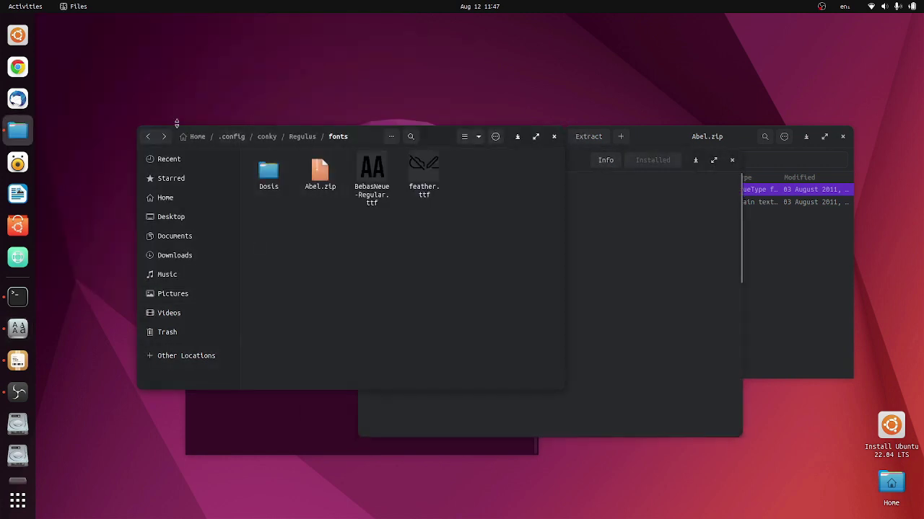
left_click(196, 136)
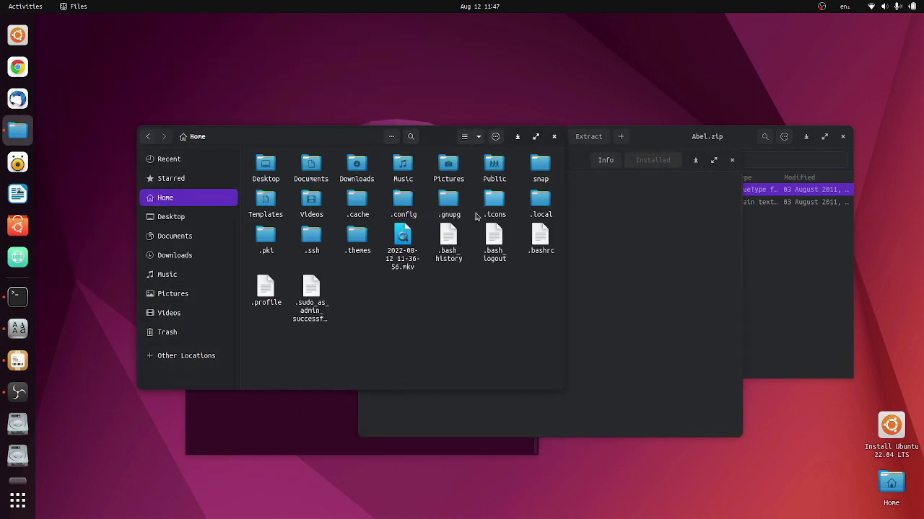
double_click(541, 202)
double_click(278, 166)
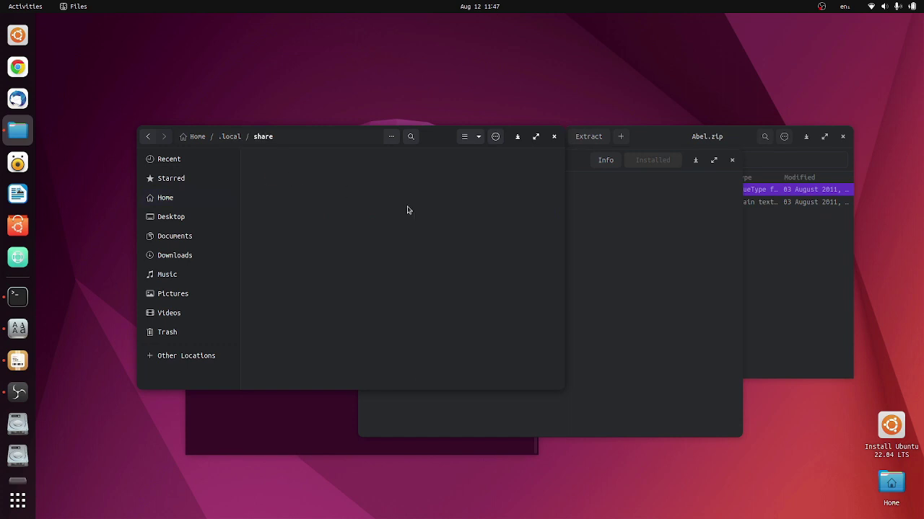
double_click(400, 173)
left_click_drag(311, 287, 534, 197)
left_click(476, 193)
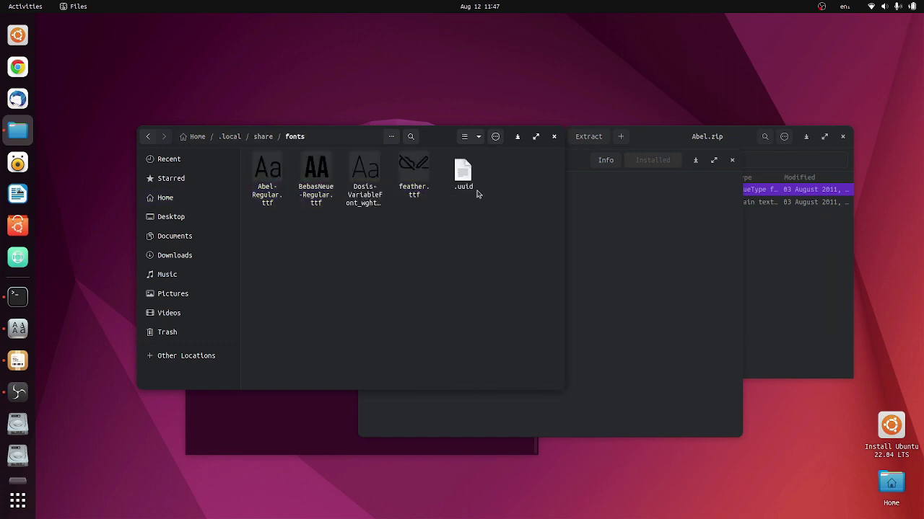
Step: Close the feather font preview and the extra fonts folder window, repositioning the remaining windows
left_click_drag(438, 142, 391, 335)
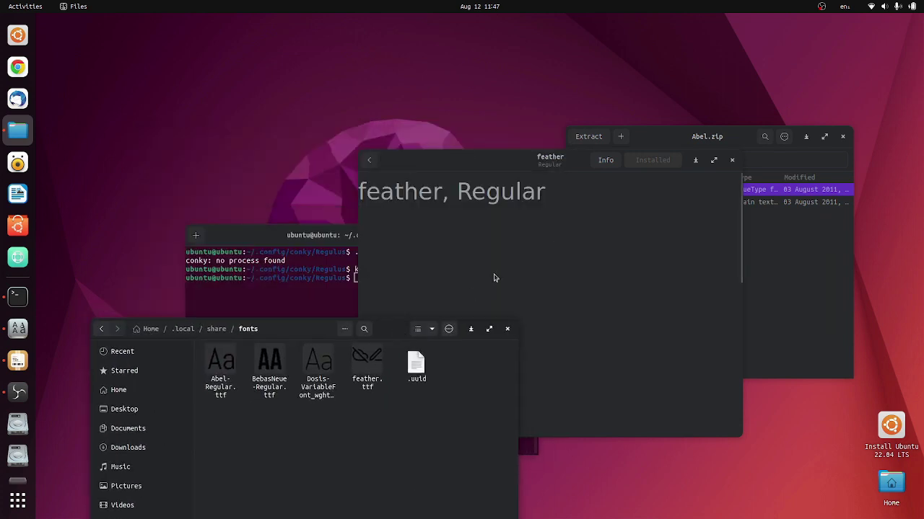
left_click(732, 160)
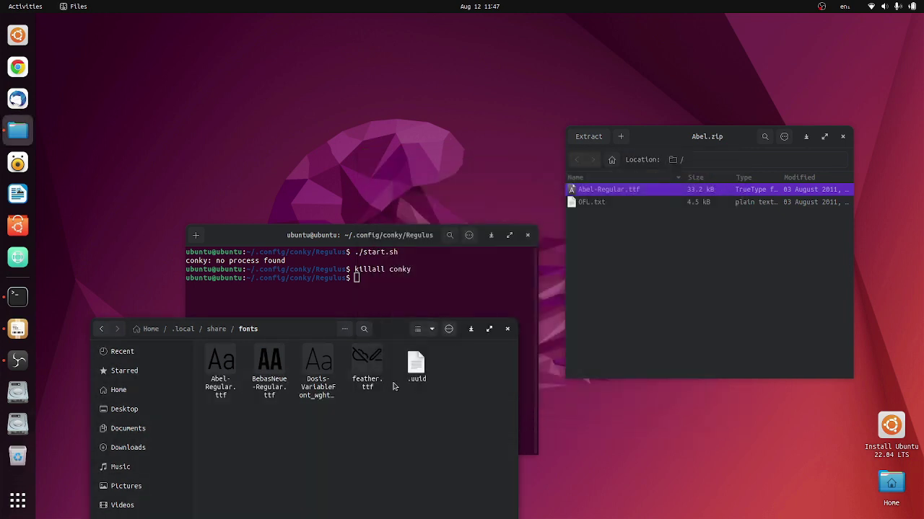
key("ctrl+n")
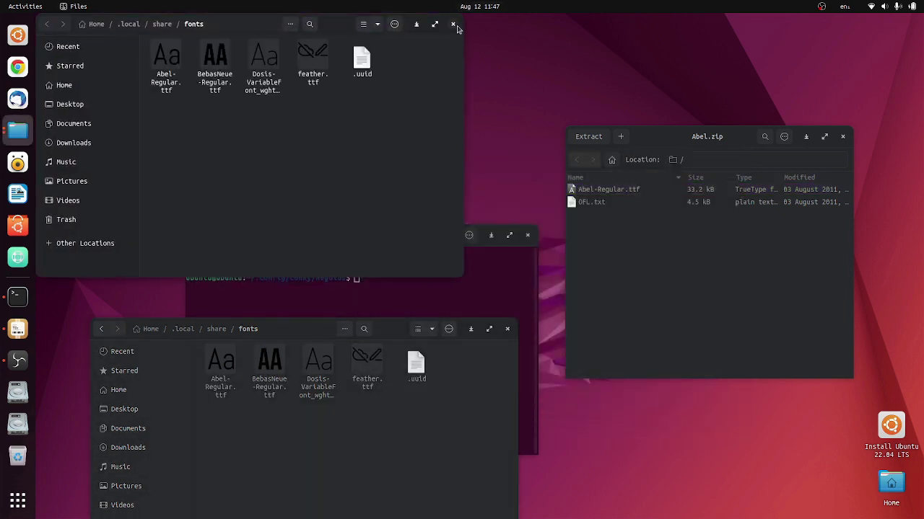
key("ctrl+w")
left_click_drag(425, 339, 440, 156)
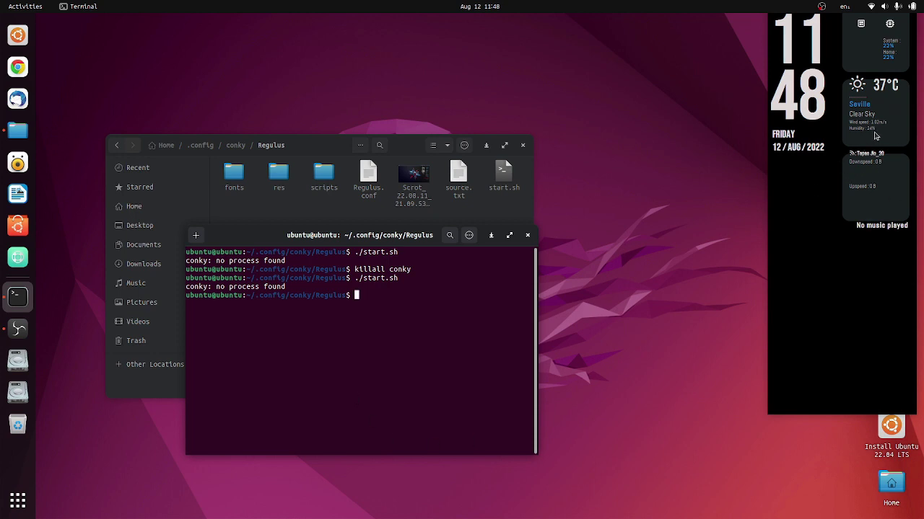
Step: Stop the running theme with killall conky in the terminal and dismiss the crash report dialog
key("Up")
key("Up")
key("Return")
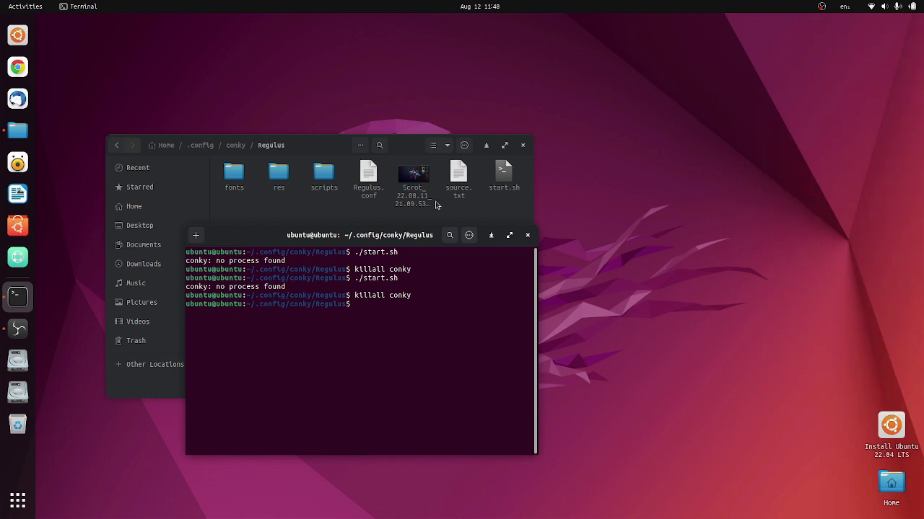
left_click(332, 215)
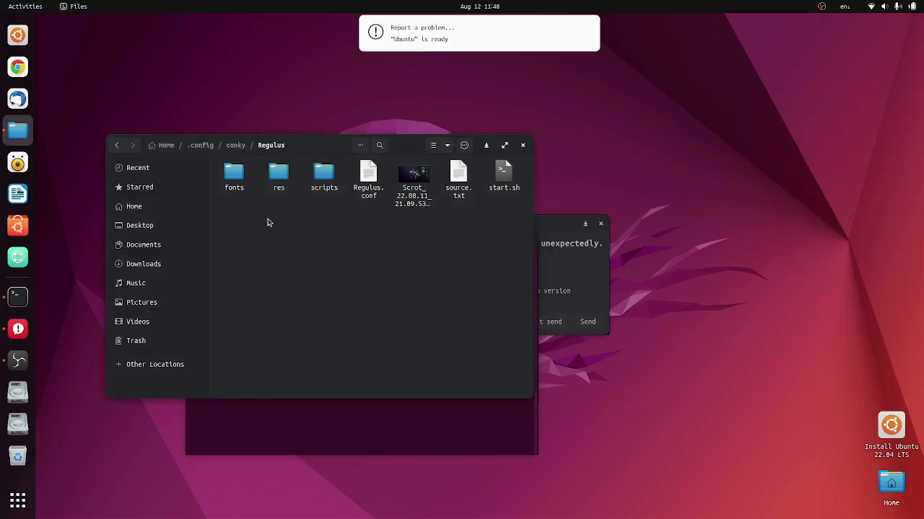
left_click(585, 258)
left_click(601, 224)
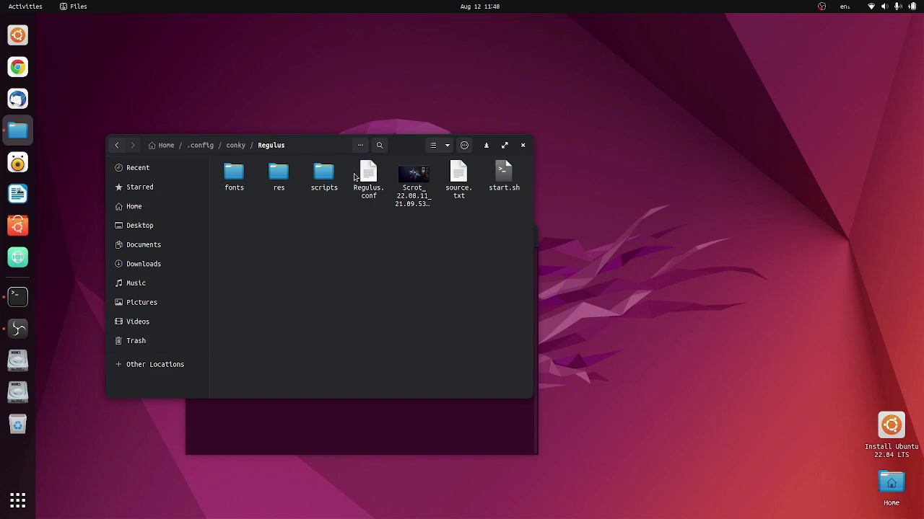
Step: Open Regulus.conf, set own_window_argb_visual to true, save the file and close the editor
double_click(367, 175)
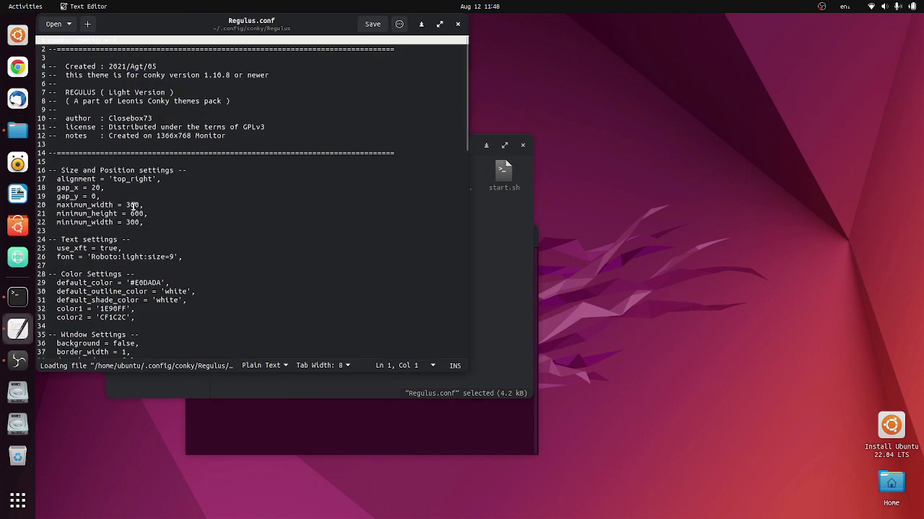
scroll(179, 220, "down", 5)
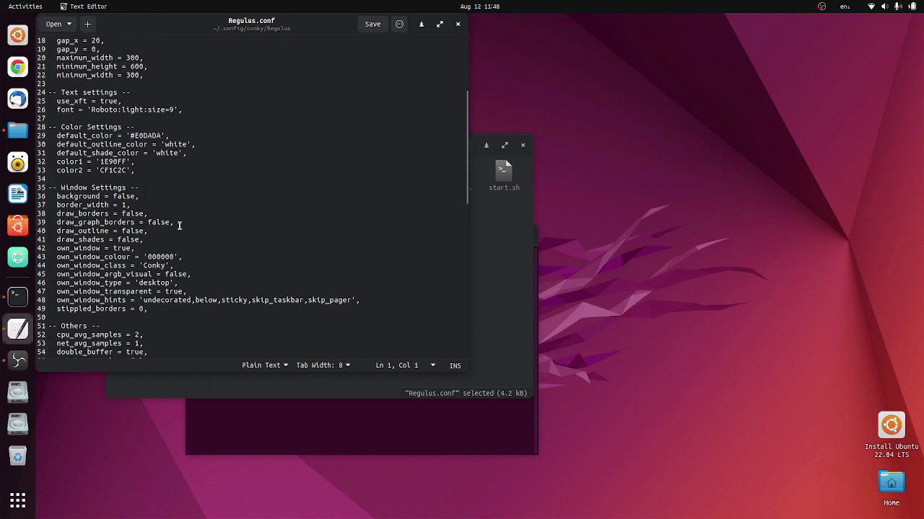
double_click(178, 274)
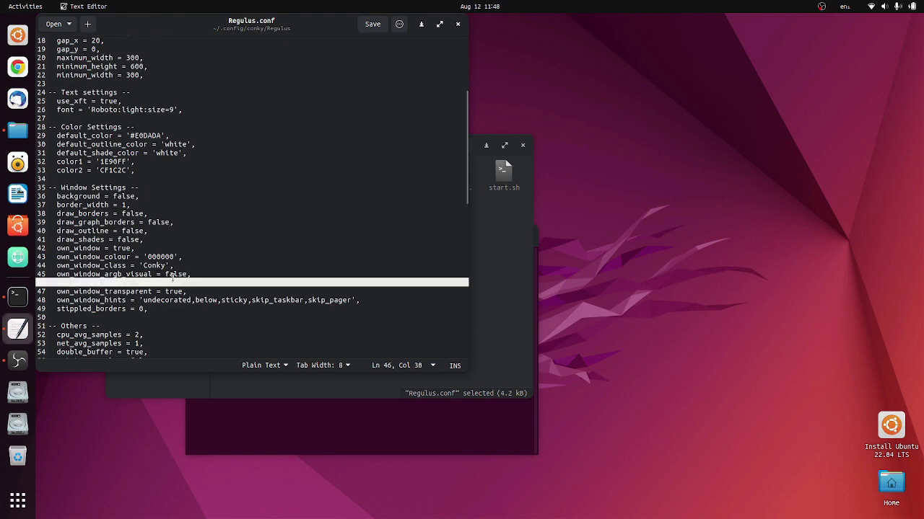
type("true")
left_click(186, 291)
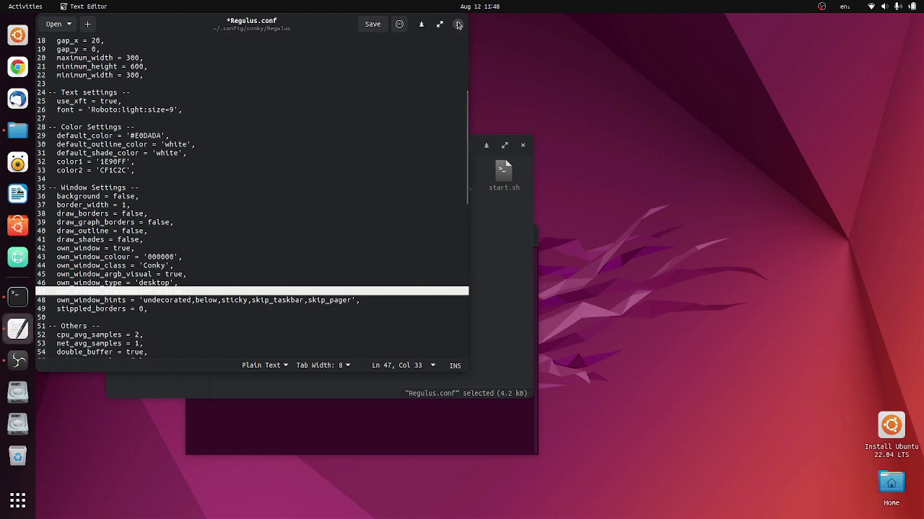
key("ctrl+s")
left_click(458, 25)
Step: Start the Regulus theme again by running ./start.sh in the terminal
left_click(470, 431)
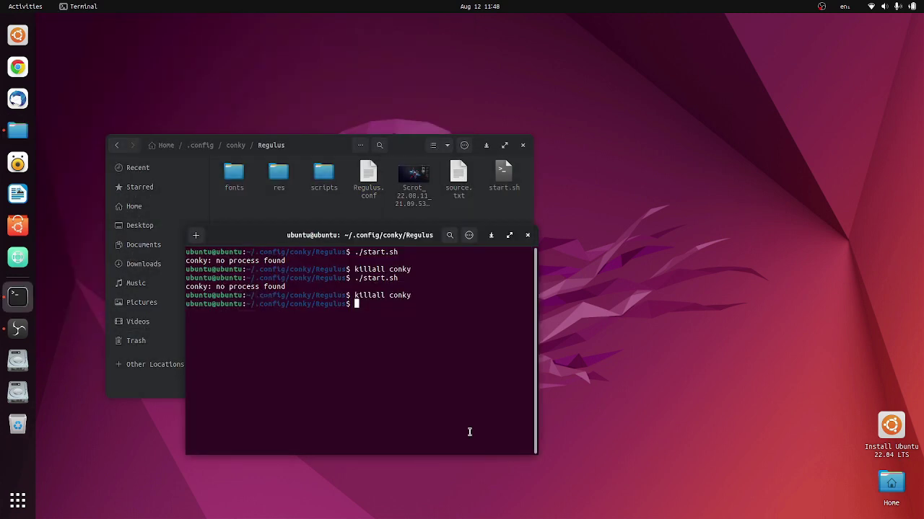
key("Up")
key("Up")
key("Return")
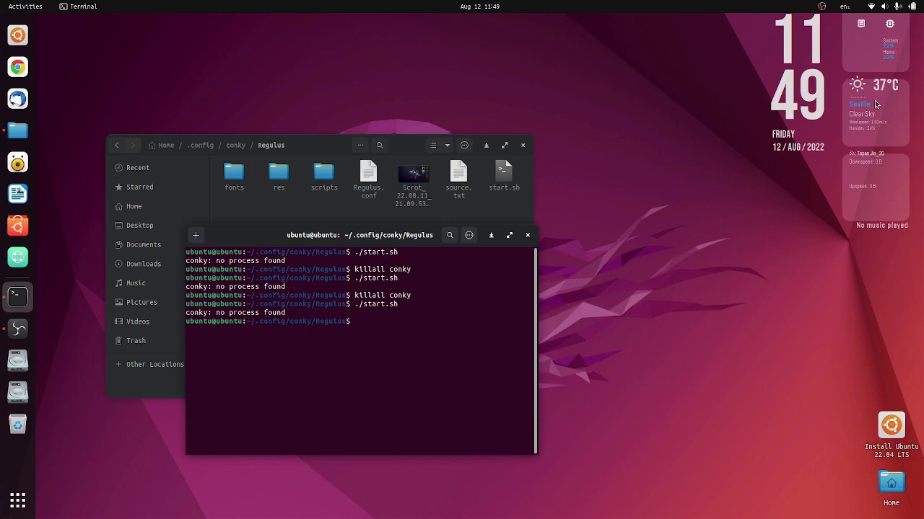
Step: Reopen Regulus.conf, set gap_y to 20, save it and rerun ./start.sh in the terminal
double_click(375, 194)
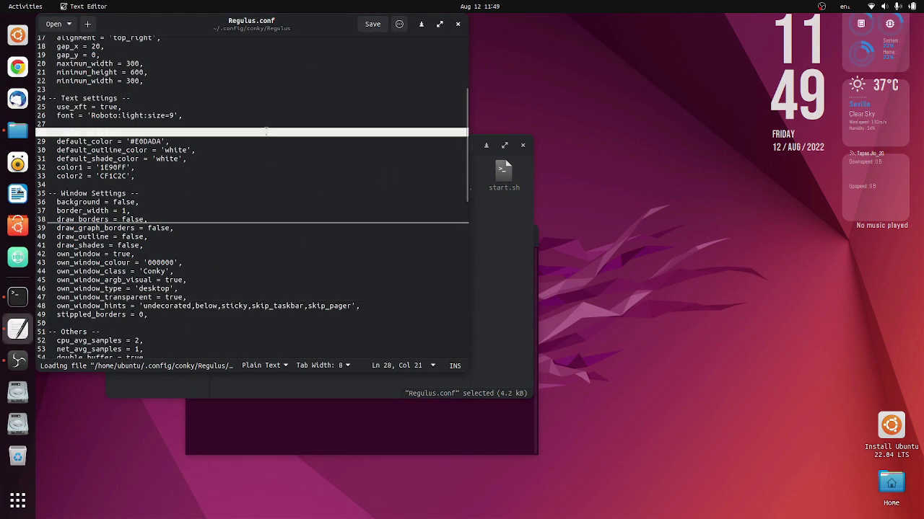
left_click(204, 89)
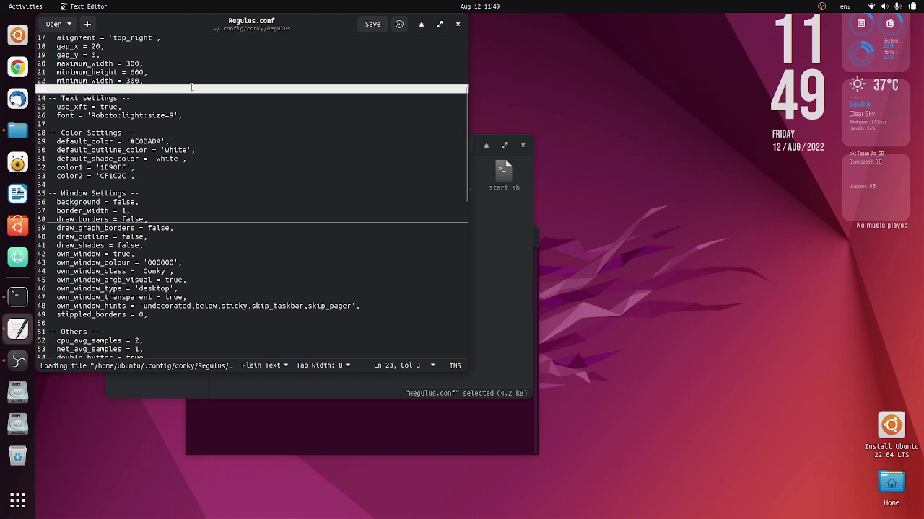
left_click(93, 55)
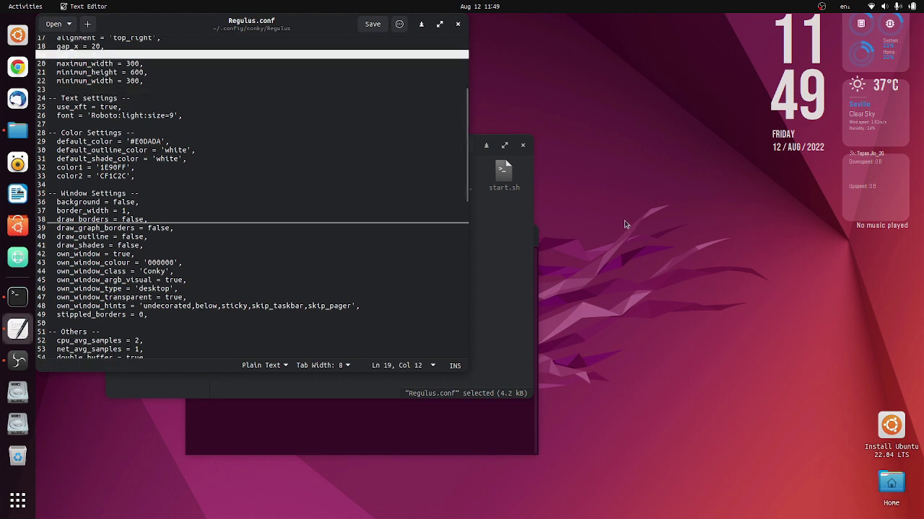
key("BackSpace")
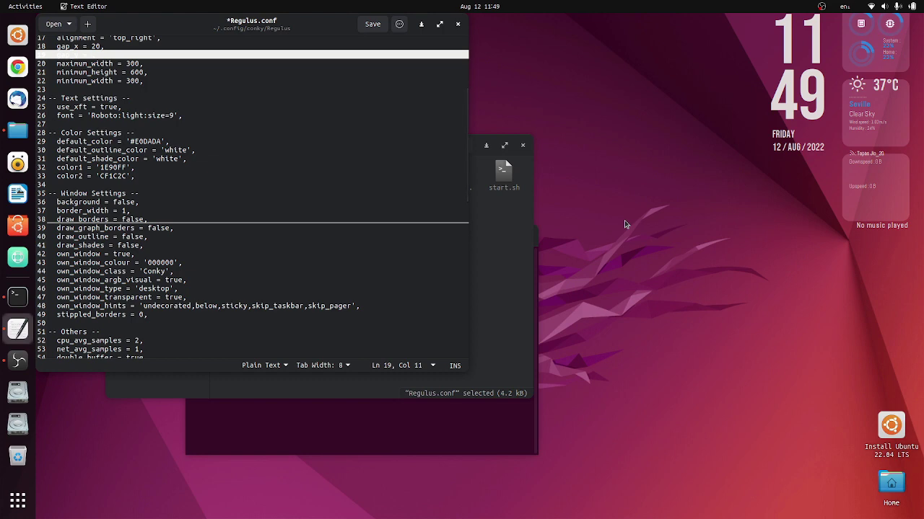
type("20")
key("Down")
key("Down")
key("Down")
key("Down")
key("ctrl+s")
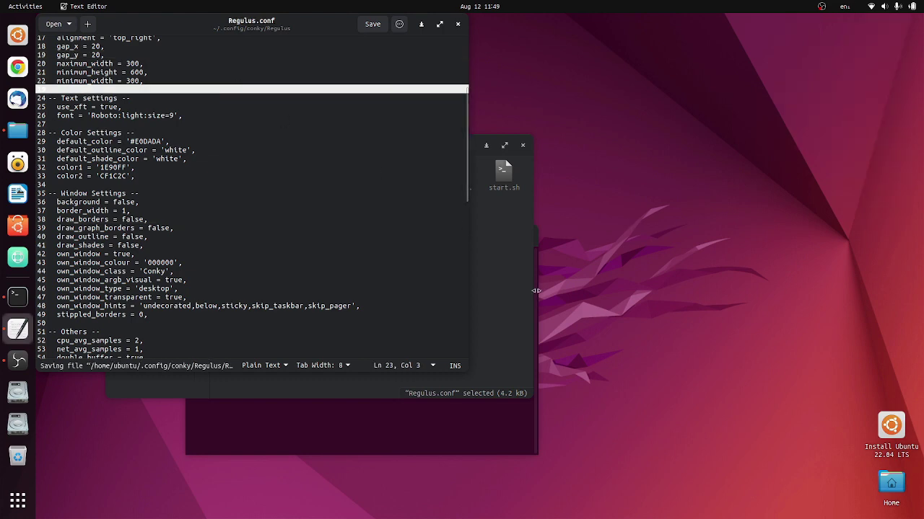
left_click(460, 407)
key("Up")
key("Return")
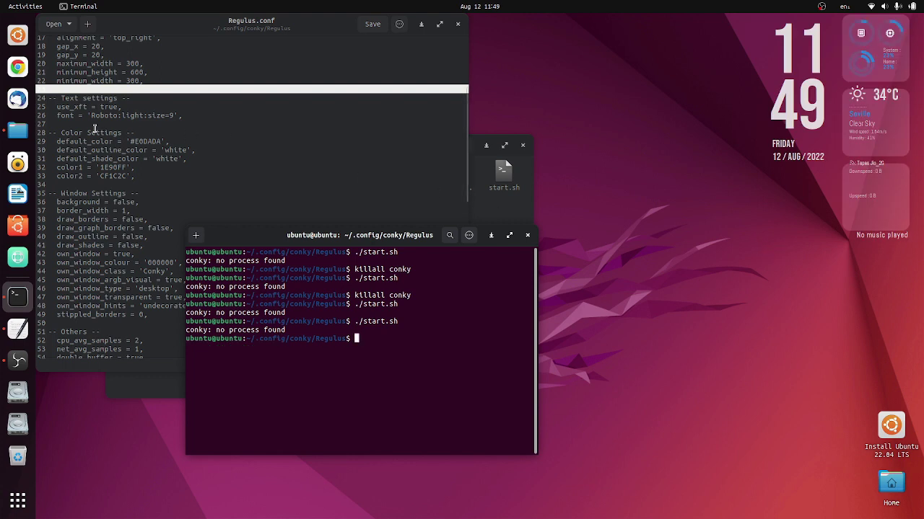
Step: Set gap_y to 25 in Regulus.conf, save the file and rerun ./start.sh
left_click(95, 56)
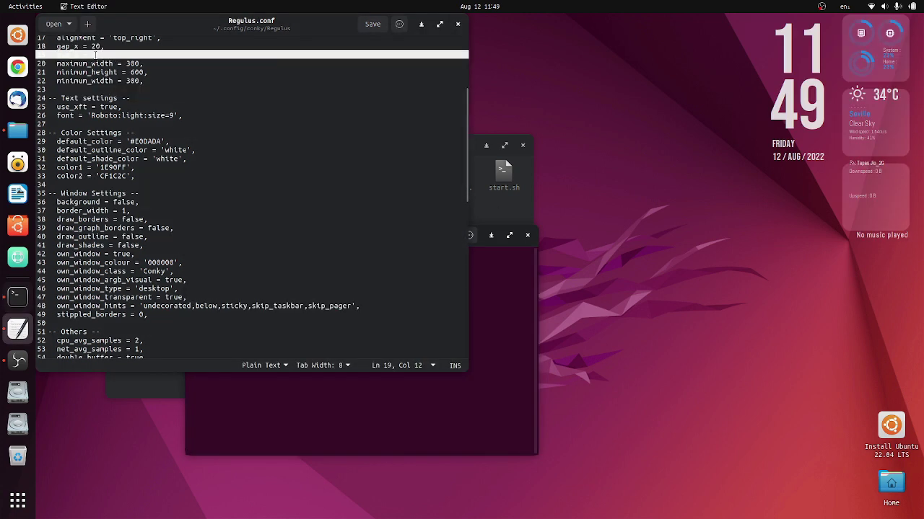
key("Delete")
key("ctrl+s")
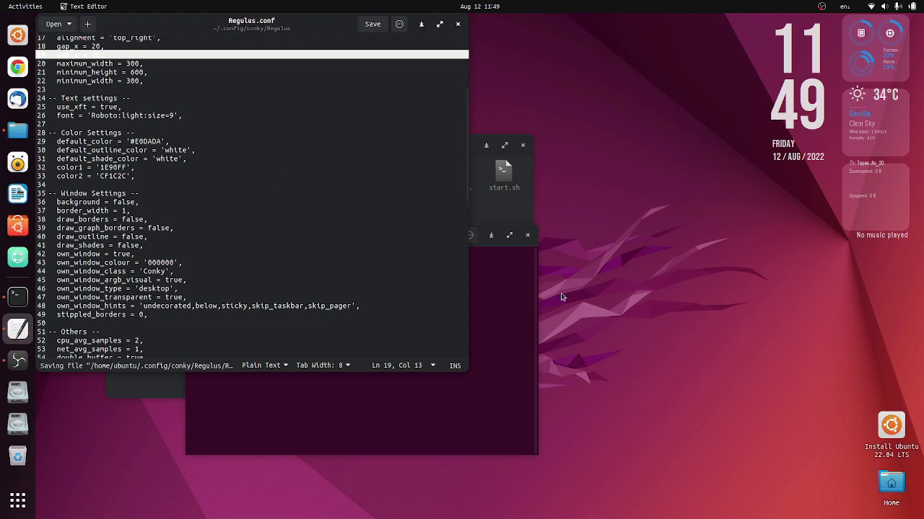
left_click(490, 310)
key("Up")
key("Return")
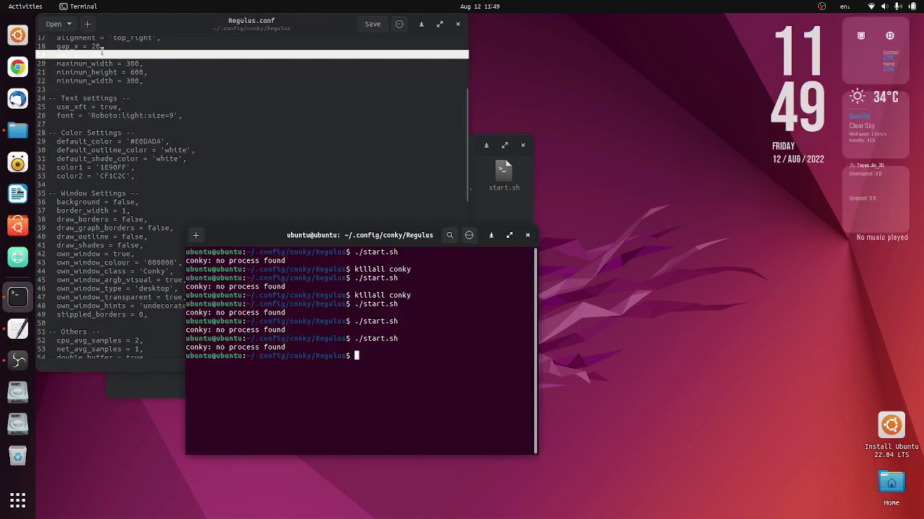
Step: Increase gap_y further in Regulus.conf, save the change and reload the theme with ./start.sh
left_click(121, 78)
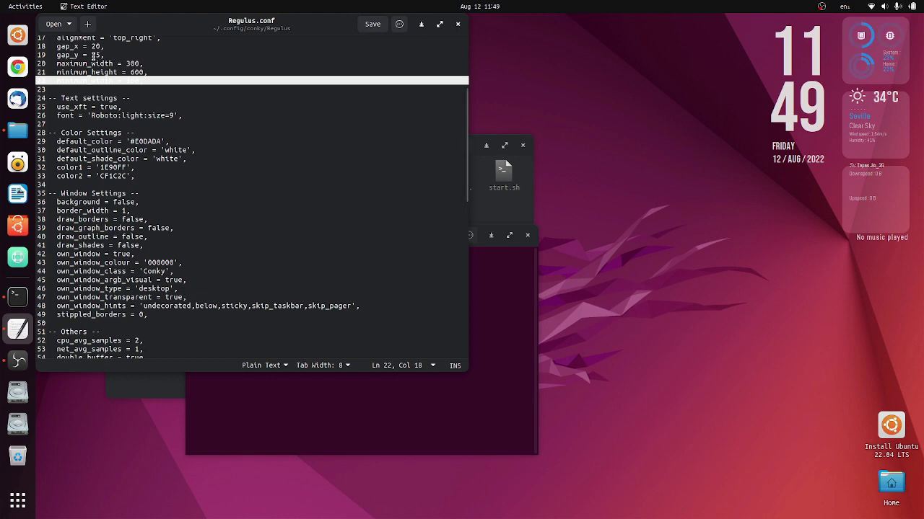
left_click(102, 55)
key("Delete")
key("ctrl+s")
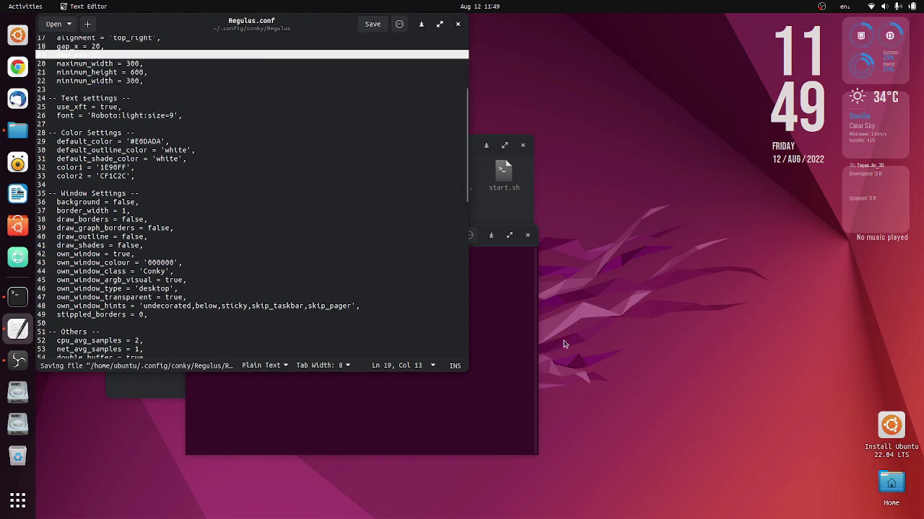
left_click(505, 340)
key("Up")
key("Return")
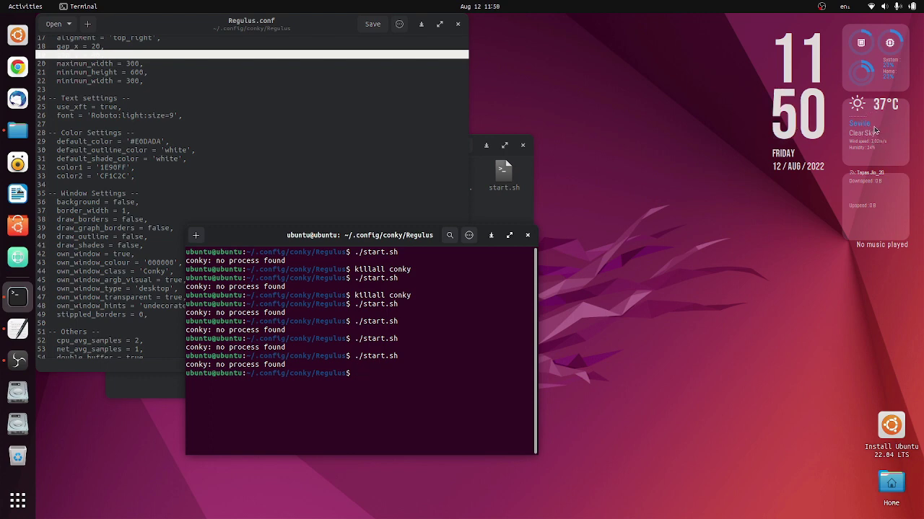
Step: Open weather.sh from the scripts folder inside Regulus in the text editor
left_click(505, 217)
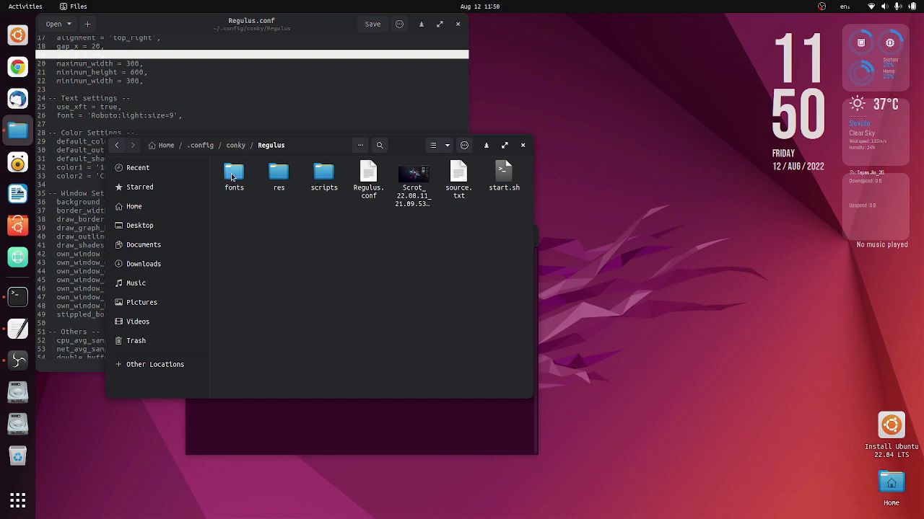
double_click(321, 176)
left_click(334, 181)
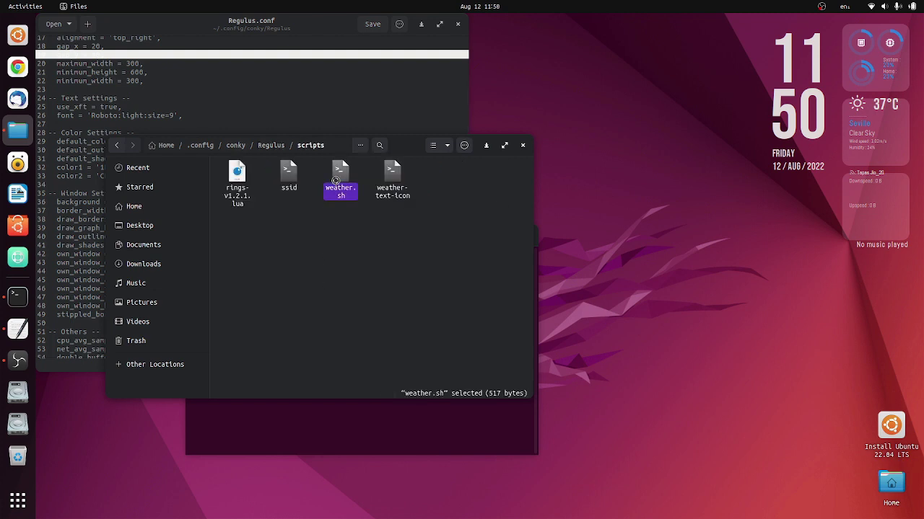
double_click(334, 181)
left_click_drag(338, 52, 258, 43)
left_click(154, 196)
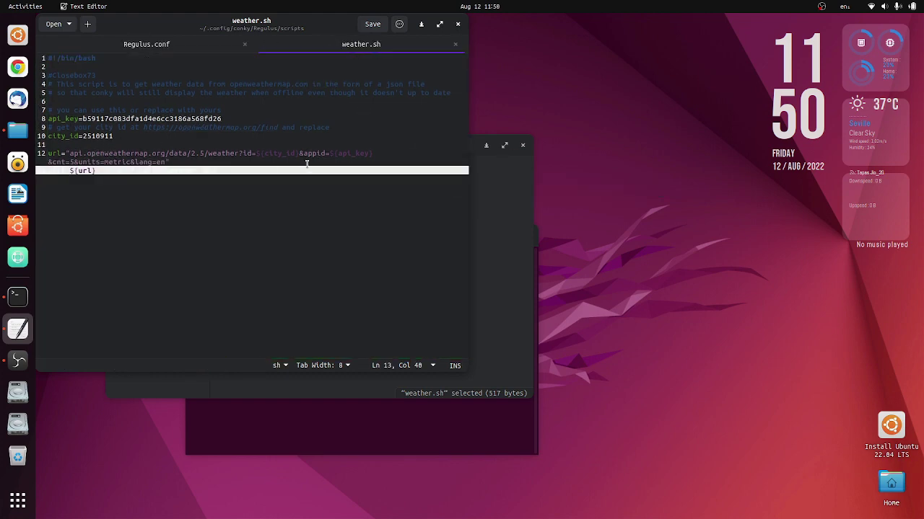
left_click_drag(144, 129, 278, 128)
key("ctrl+c")
left_click(18, 66)
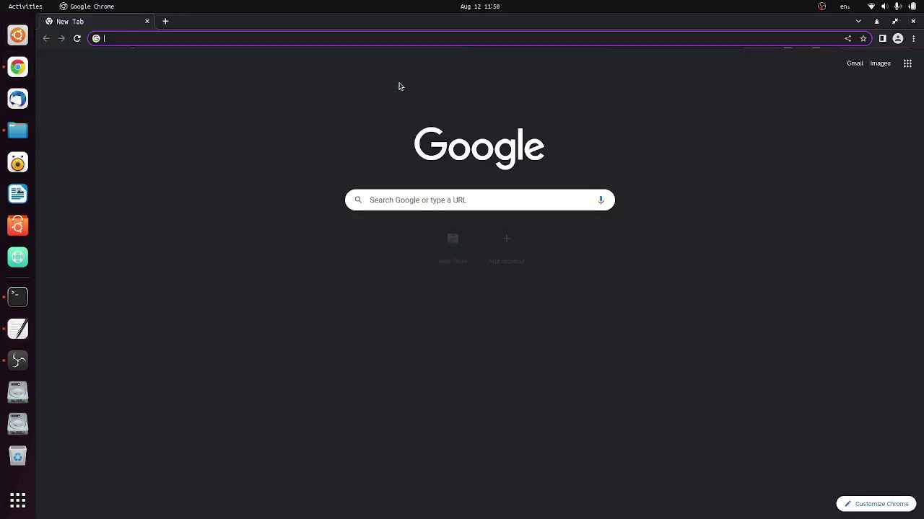
left_click(427, 38)
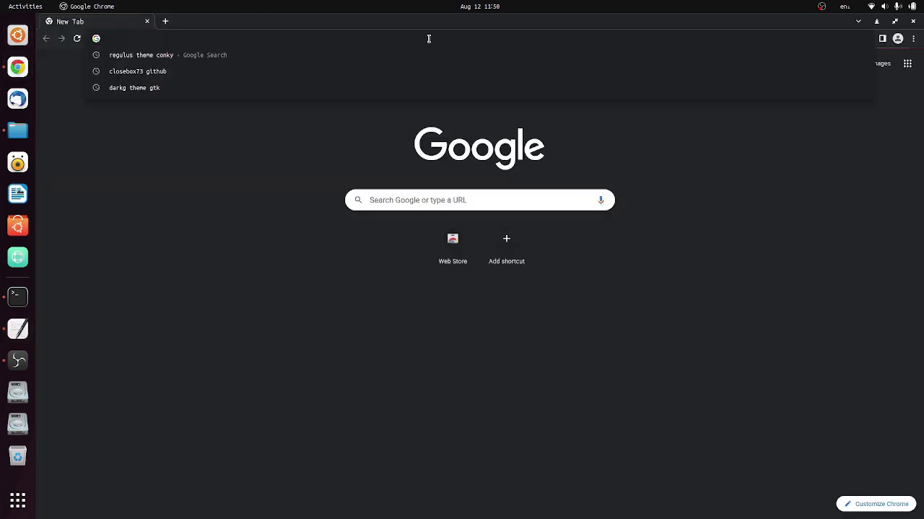
key("ctrl+v")
key("Return")
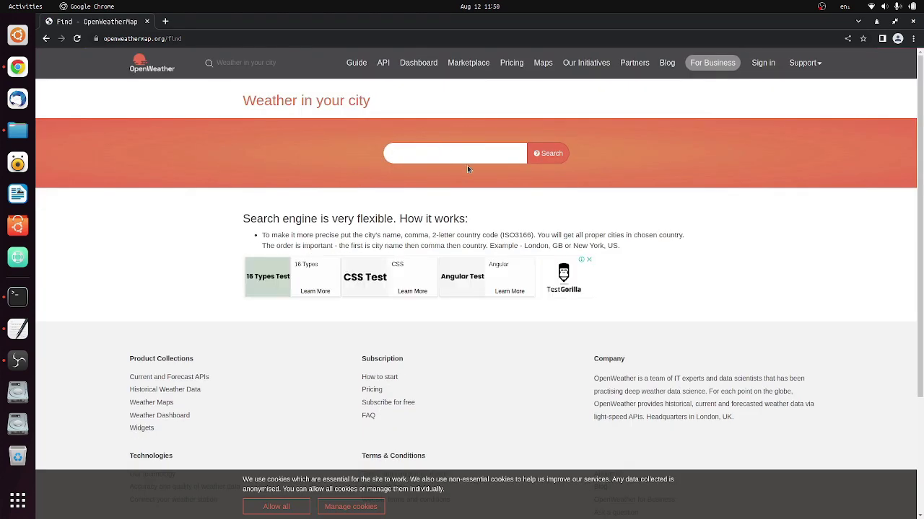
Step: Search OpenWeather for kolkata, open the Kolkata, IN forecast and copy the city ID 1275004 from its page address
type("kolkata")
key("Return")
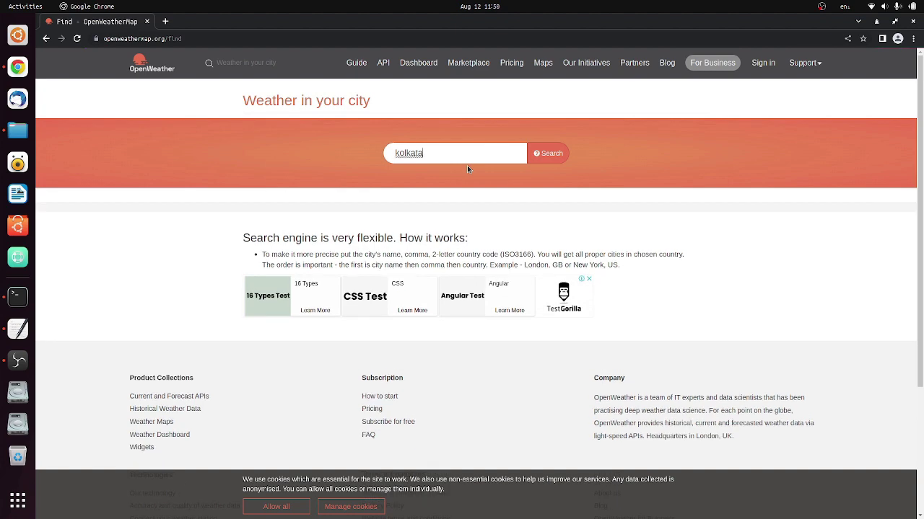
left_click(327, 217)
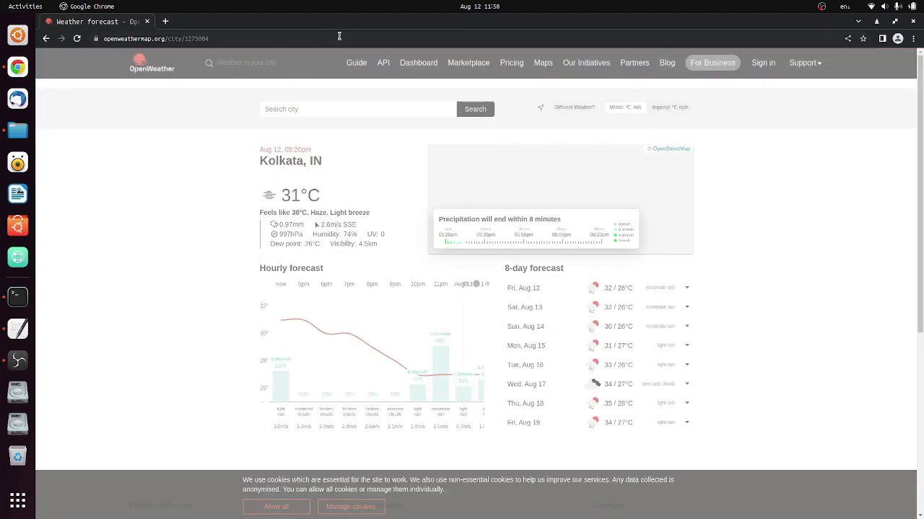
double_click(227, 40)
key("ctrl+c")
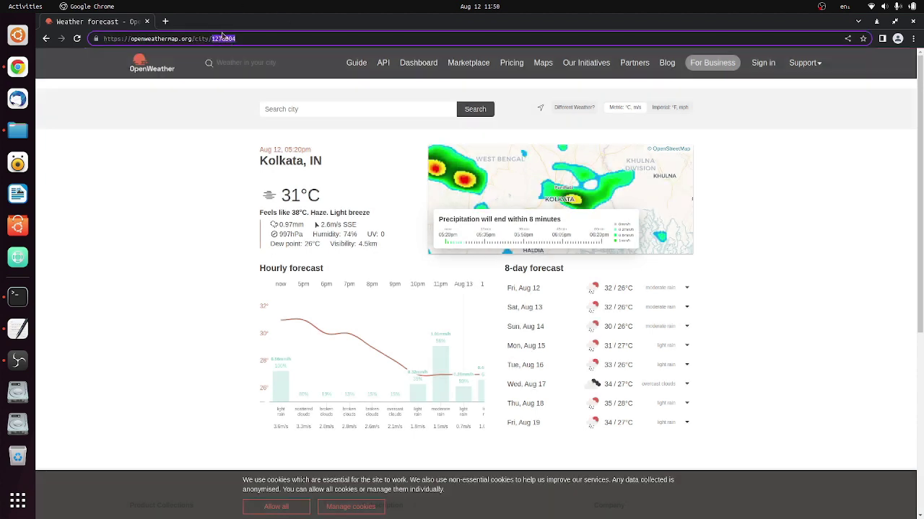
Step: Replace the city_id value in weather.sh with 1275004 and save the script
key("alt+Tab")
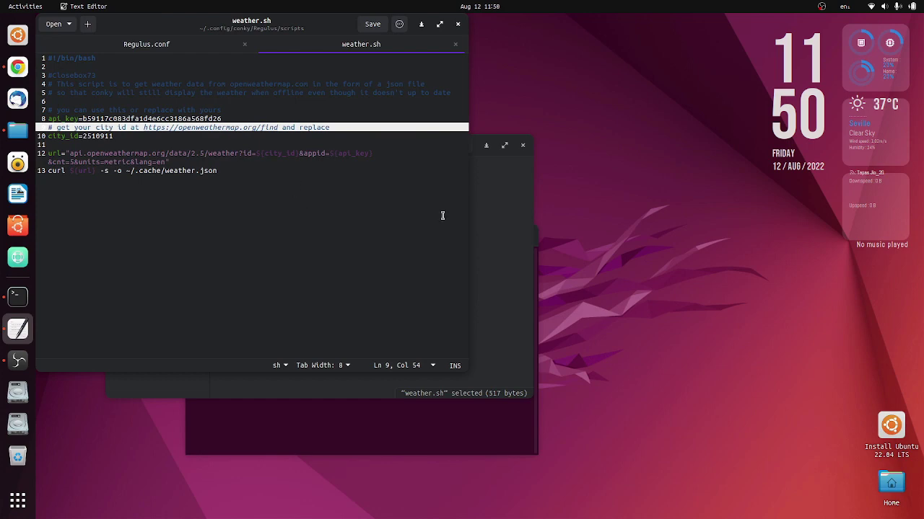
double_click(96, 136)
key("ctrl+v")
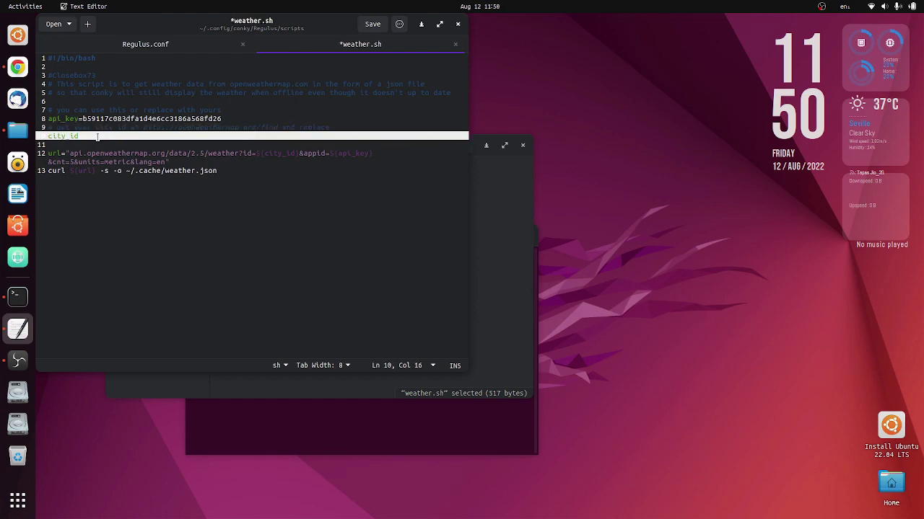
key("ctrl+s")
Step: Run killall conky in the terminal and relaunch the Regulus theme with ./start.sh
key("alt+Tab")
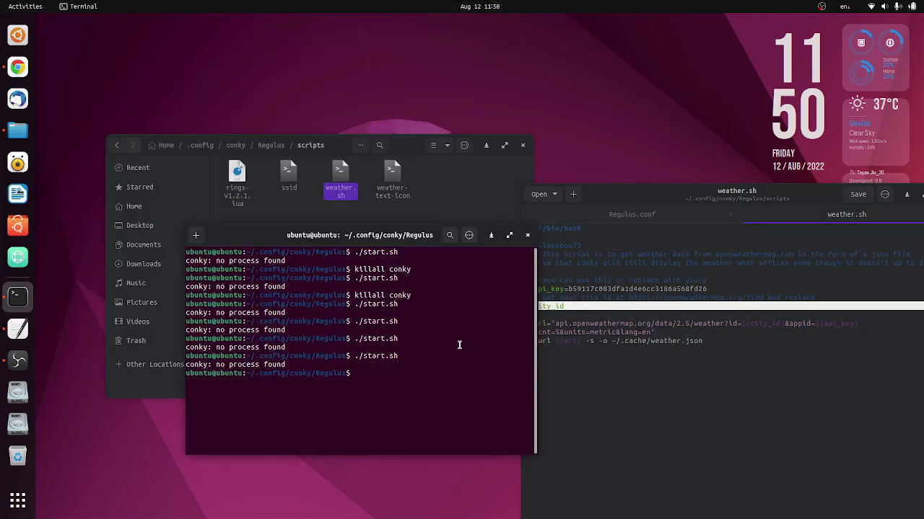
key("Up")
key("Up")
key("Down")
key("Up")
key("Return")
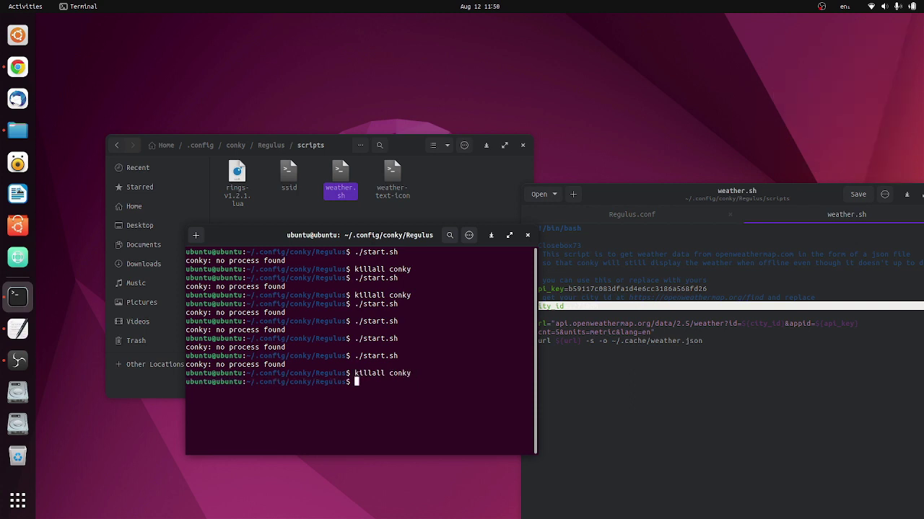
key("Up")
key("Up")
key("Return")
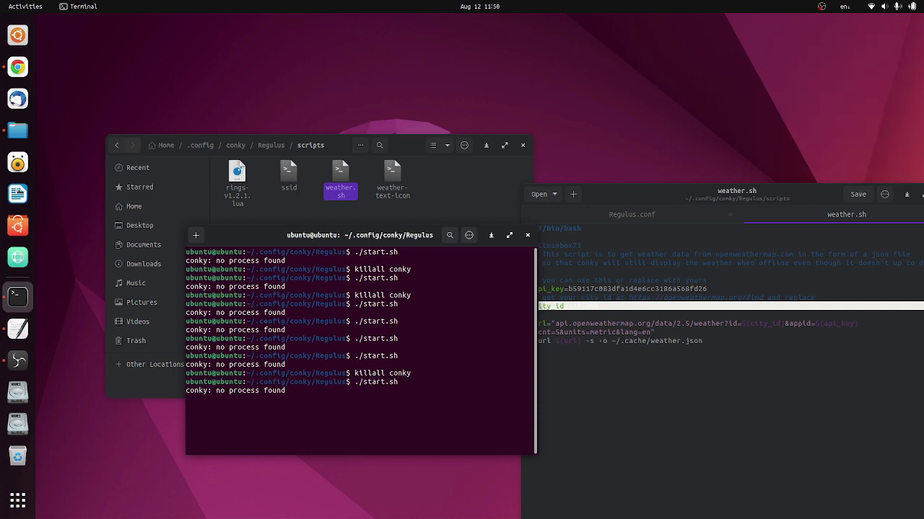
Step: Restart Conky once more with killall conky and ./start.sh to reload the weather for the new city
key("Up")
key("Up")
key("Return")
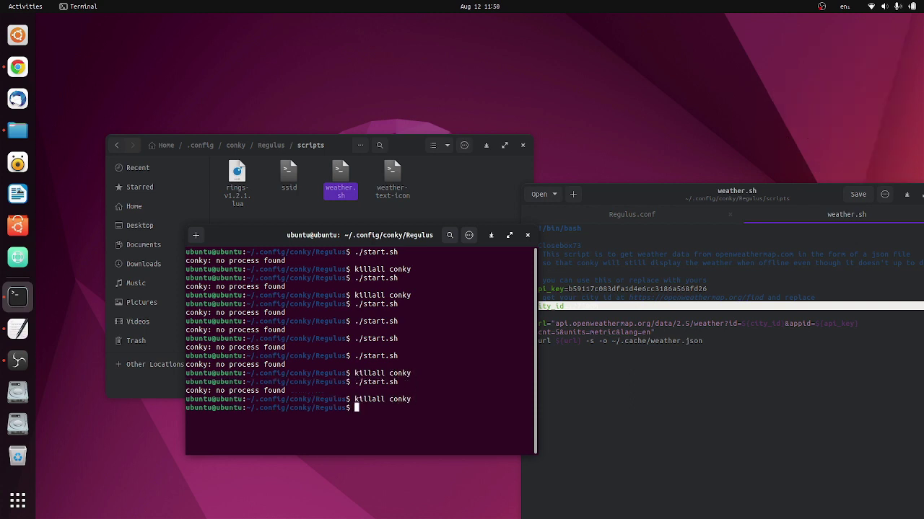
key("Up")
key("Return")
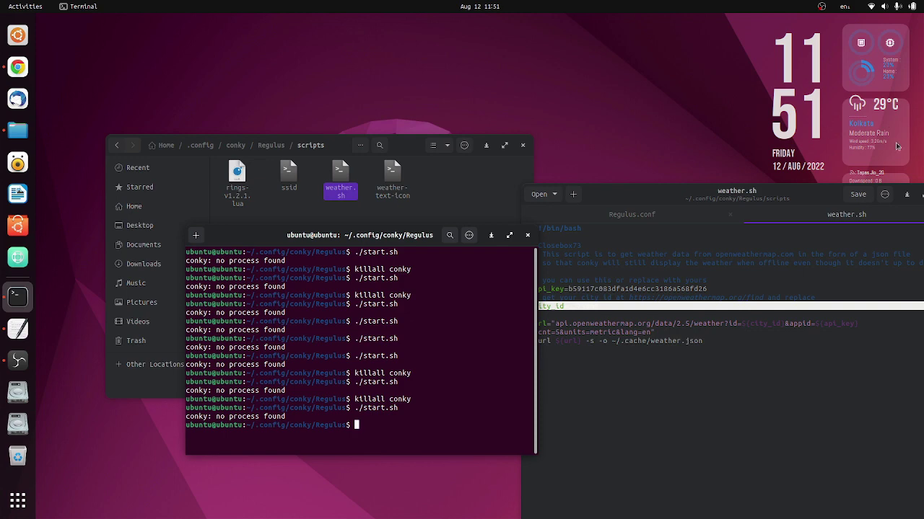
Step: Open the ssid script from the Regulus scripts folder in the text editor and move its window clear of the others
key("alt+Tab")
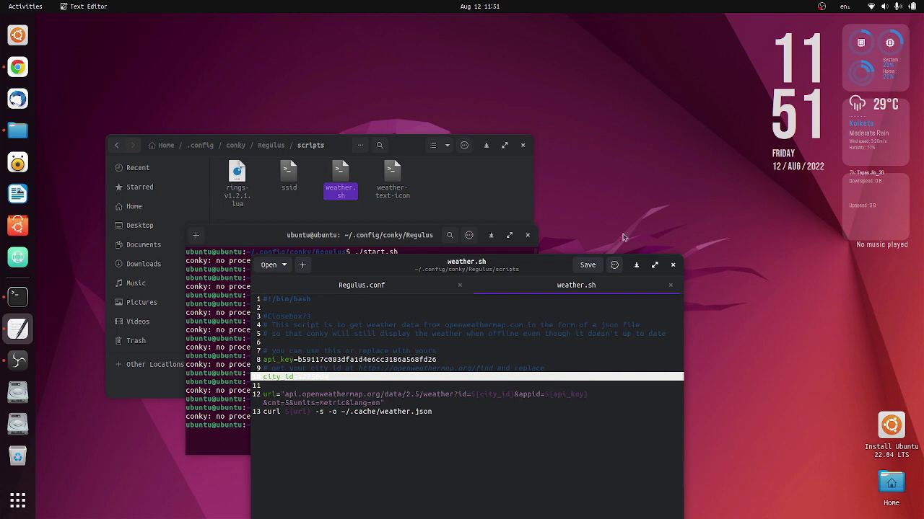
left_click_drag(497, 269, 697, 240)
left_click(490, 206)
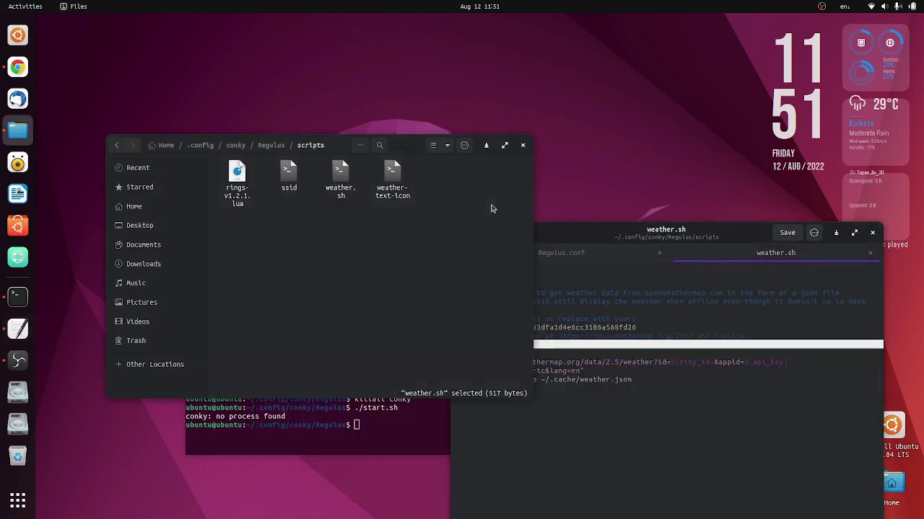
double_click(284, 190)
left_click_drag(614, 229, 394, 155)
left_click(281, 430)
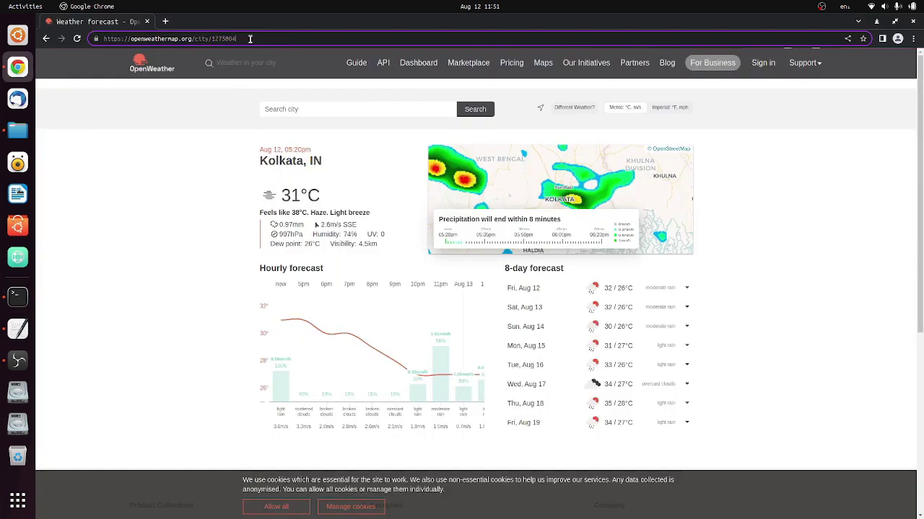
Step: Go back to the Leonis GitHub page in Google Chrome and find the README note on changing the network interface
key("ctrl+l")
left_click(48, 39)
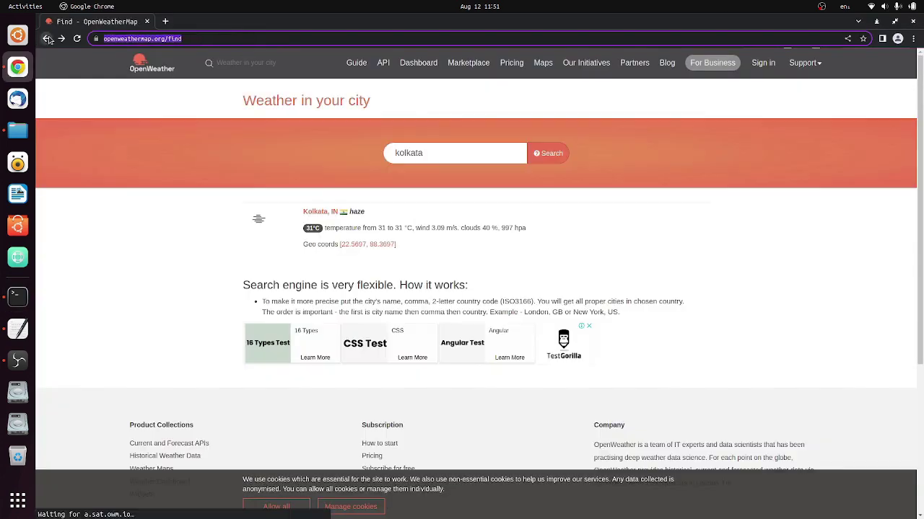
left_click(48, 39)
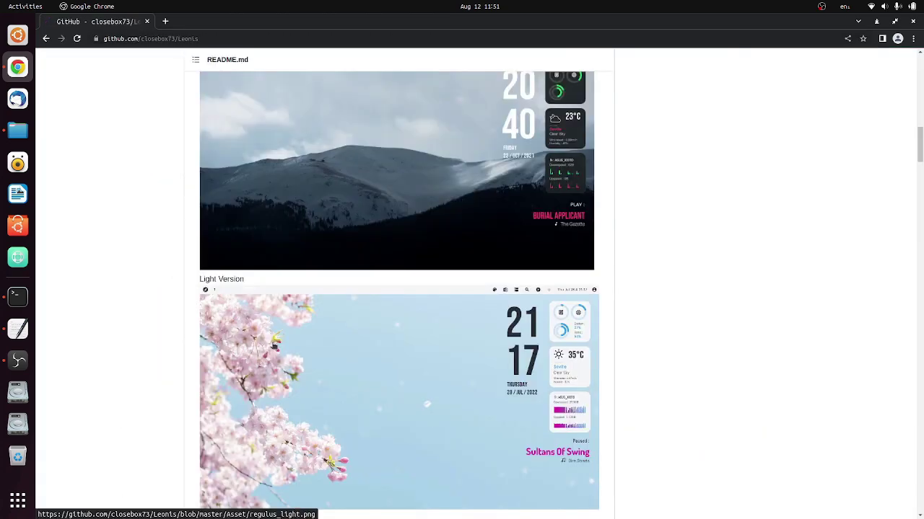
scroll(273, 347, "up", 4)
left_click_drag(915, 148, 918, 431)
scroll(746, 400, "up", 1)
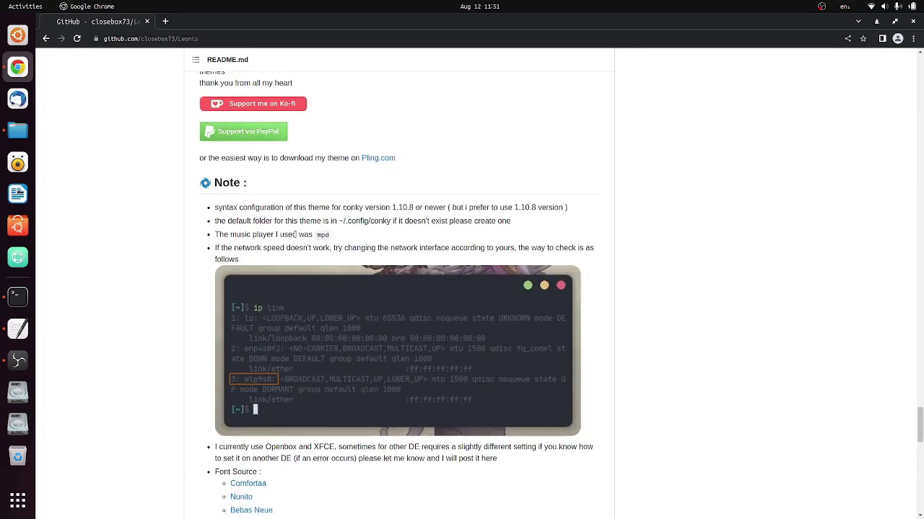
Step: List the network interfaces in the terminal with ip link
left_click(876, 21)
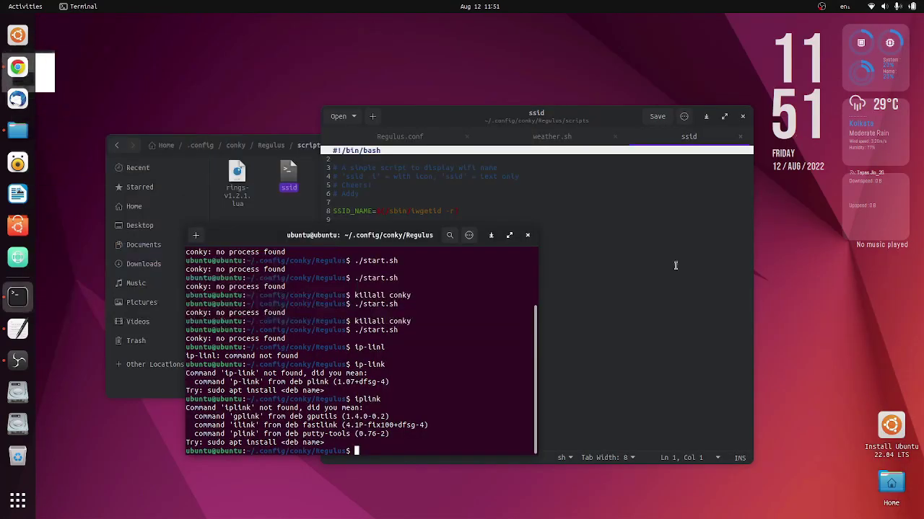
type("ip link")
key("Return")
Step: Return to the README in Google Chrome to check which interface entry its ip link example highlights
key("alt+Tab")
key("alt+Tab")
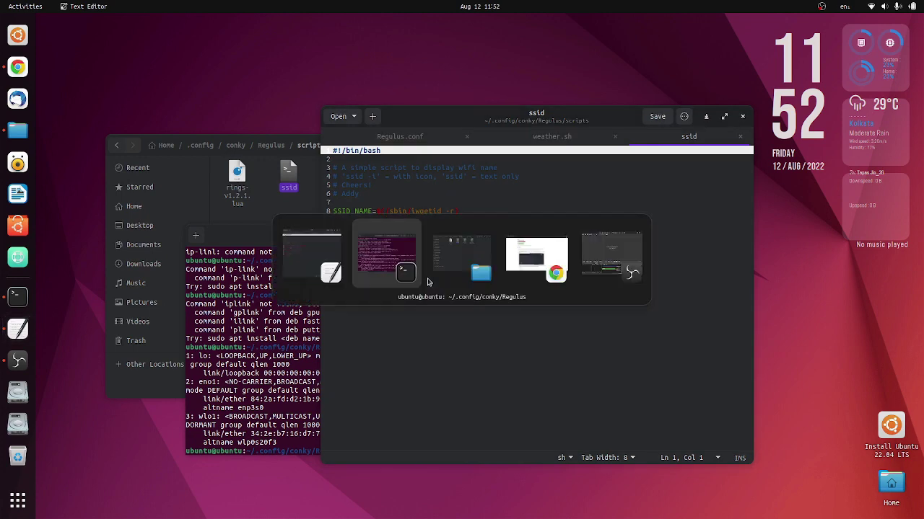
key("alt+Tab")
key("alt+Tab")
key("alt+Tab")
key("alt+Tab")
left_click(507, 267)
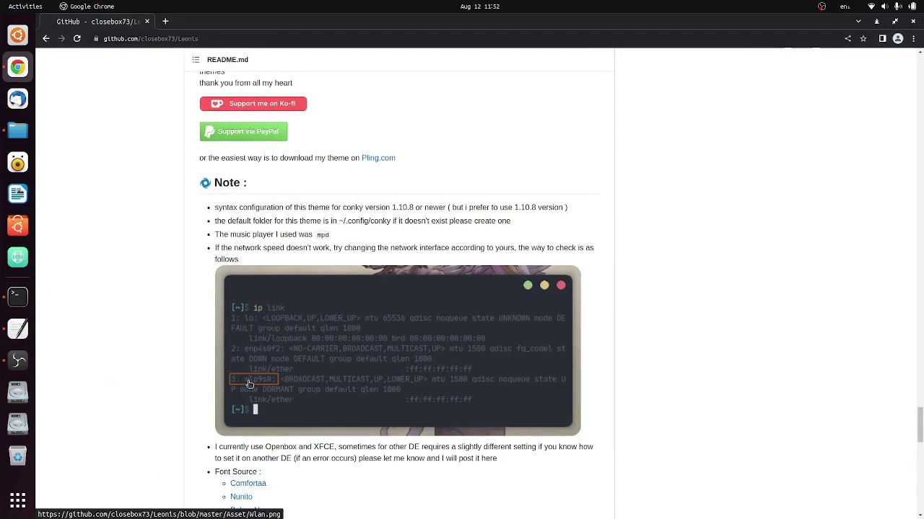
Step: Place the terminal beside the README example and copy the wlo1 interface entry from the ip link output
key("alt+Tab")
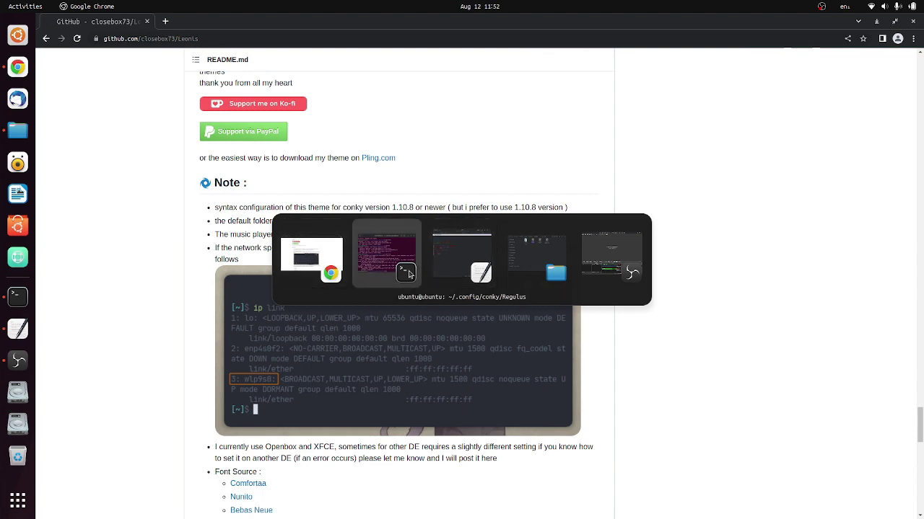
left_click(386, 264)
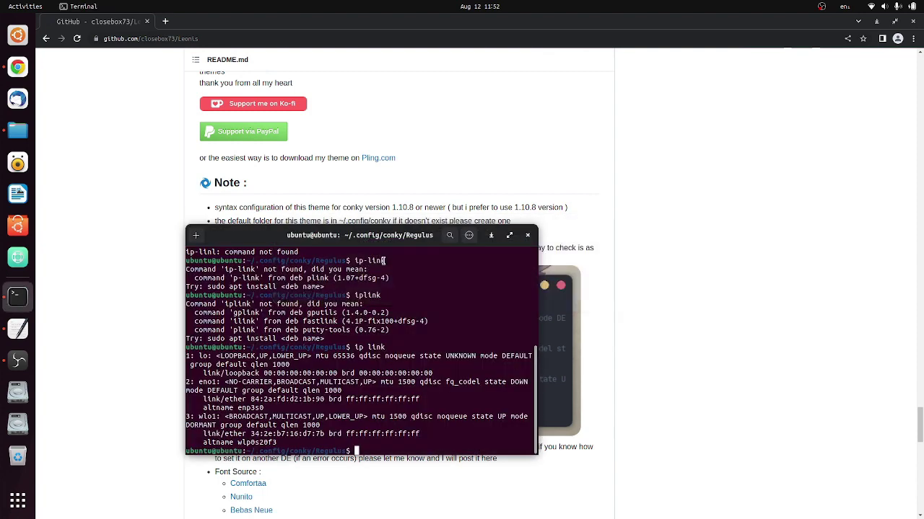
left_click_drag(345, 246, 678, 240)
left_click_drag(554, 412, 508, 413)
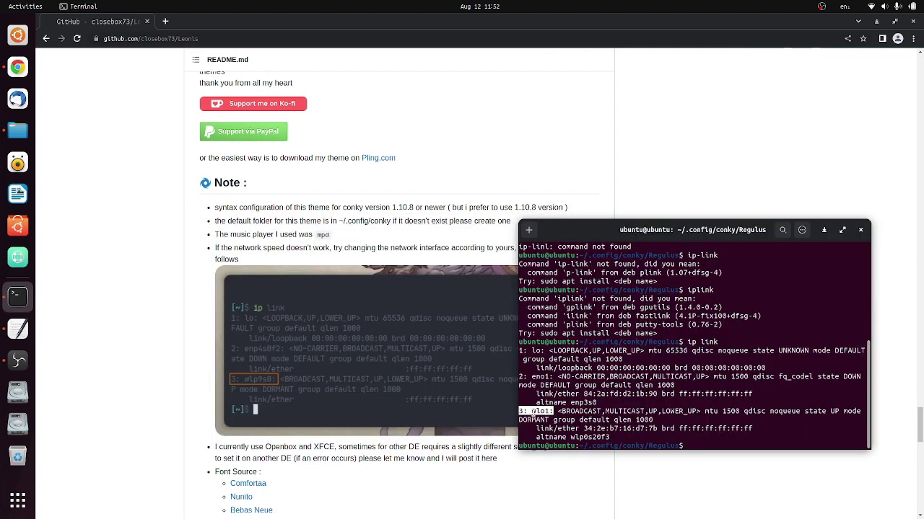
right_click(532, 413)
left_click(549, 417)
key("alt+Tab")
scroll(225, 329, "down", 1)
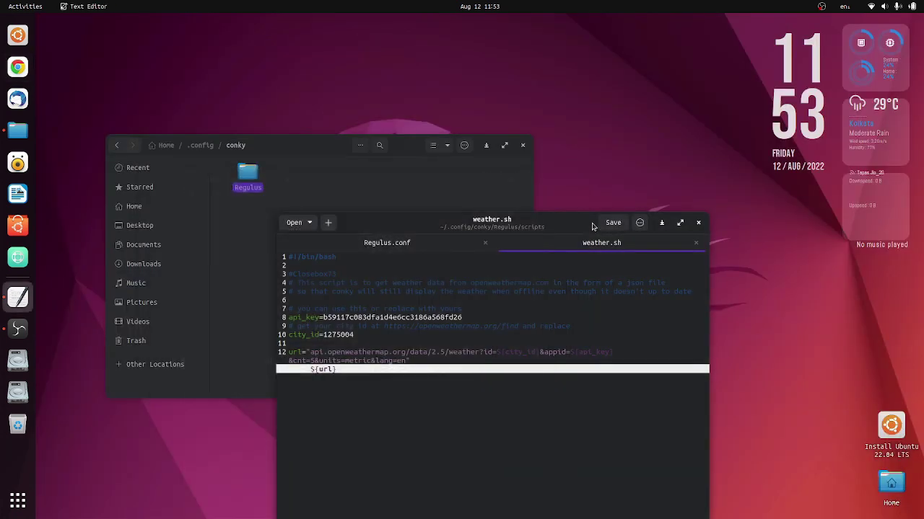
Step: Close the text editor with weather.sh and the file manager window showing the conky folder
left_click_drag(598, 222, 464, 140)
left_click(538, 126)
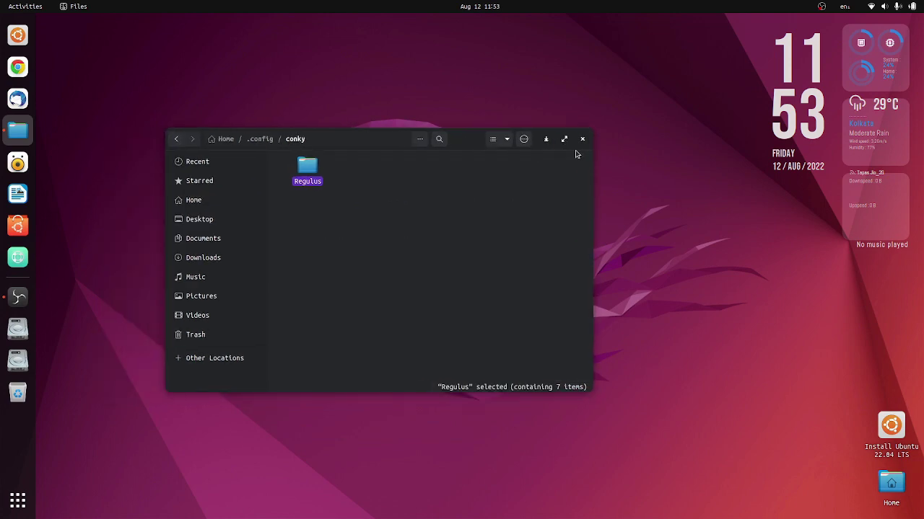
left_click(581, 140)
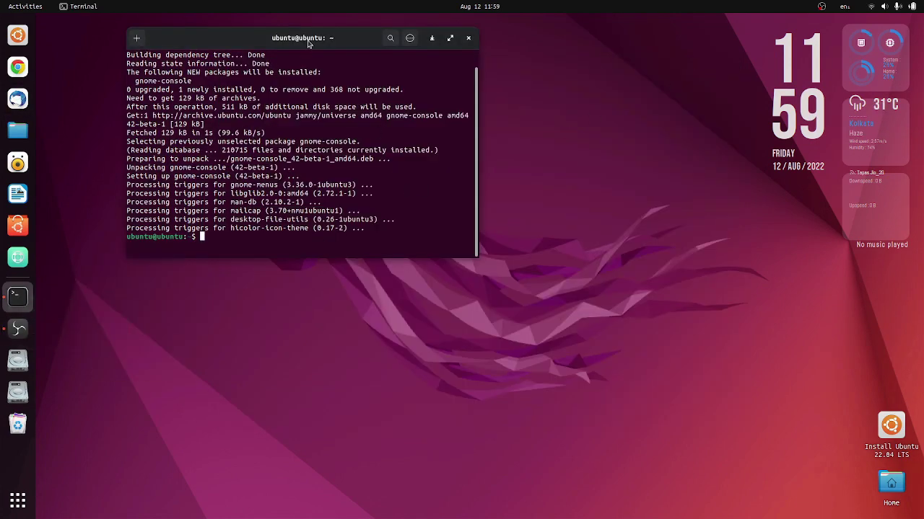
Step: Search Google for gtk themes in Google Chrome and open the GTK3/4 Themes page on Gnome-look.org
left_click_drag(309, 42, 364, 168)
left_click(18, 67)
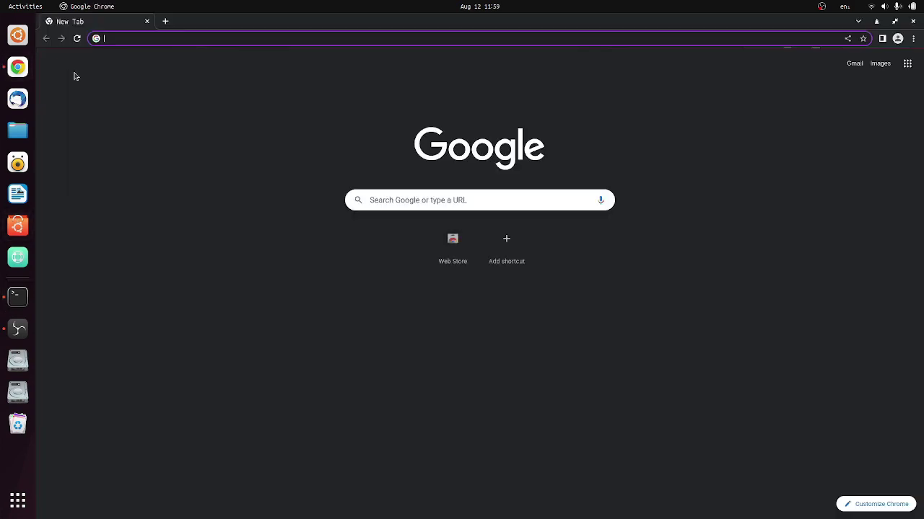
left_click(177, 35)
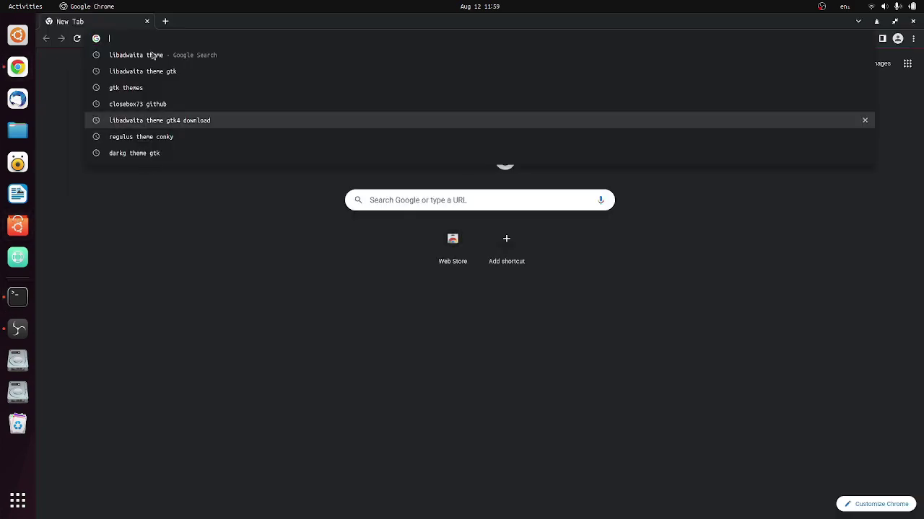
type("gtk themes")
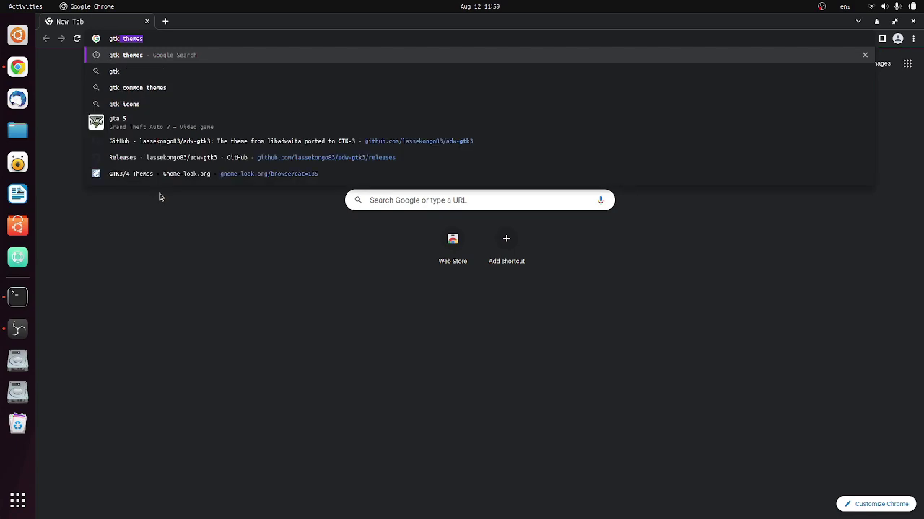
key("Return")
left_click(254, 149)
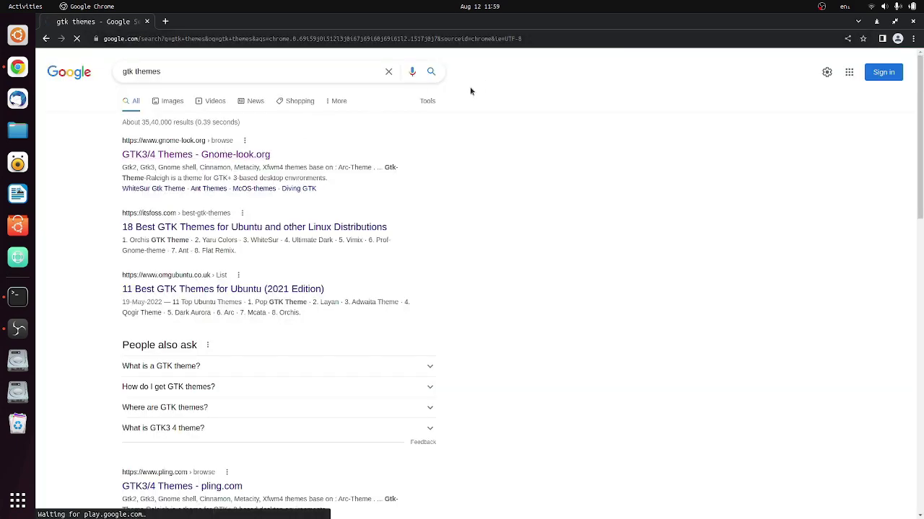
Step: Search Gnome-look.org for adwaita and open the DAdwaita Gnome Shell theme page
type("adwaita")
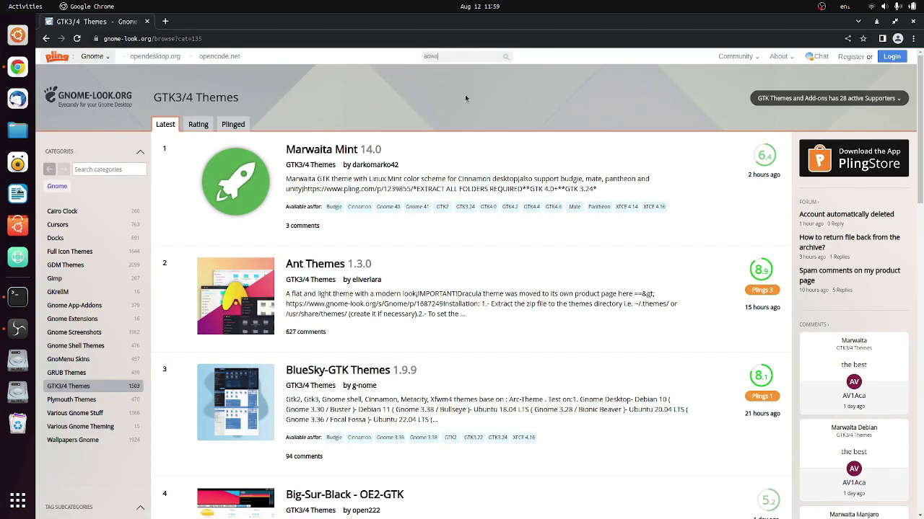
left_click(465, 94)
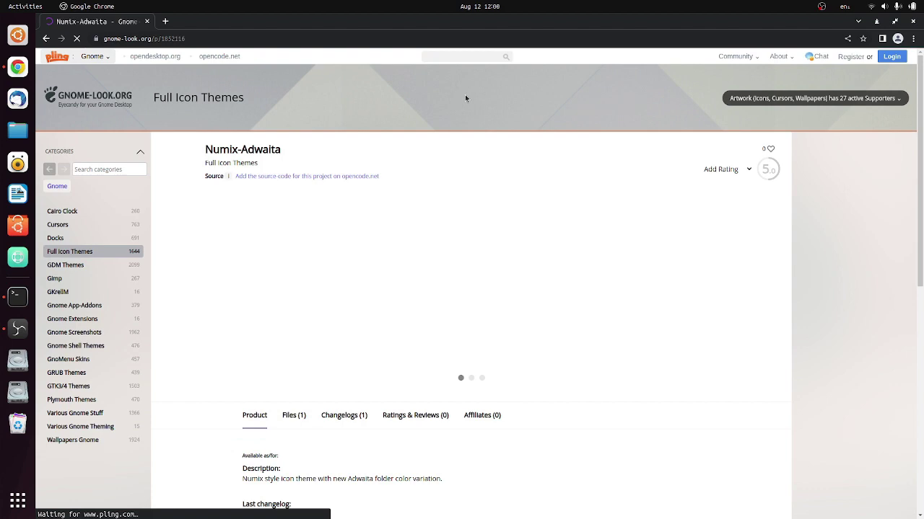
left_click(455, 58)
type("adwaita")
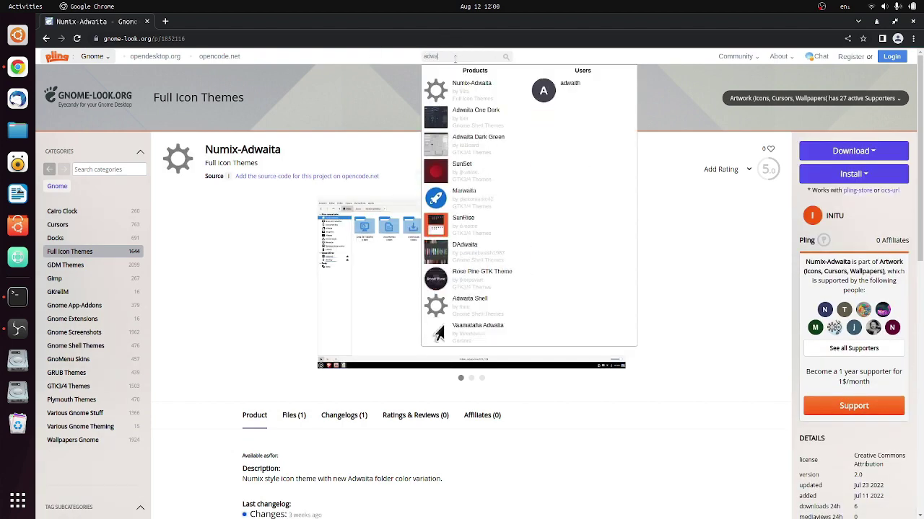
key("Return")
scroll(495, 192, "down", 7)
left_click(315, 267)
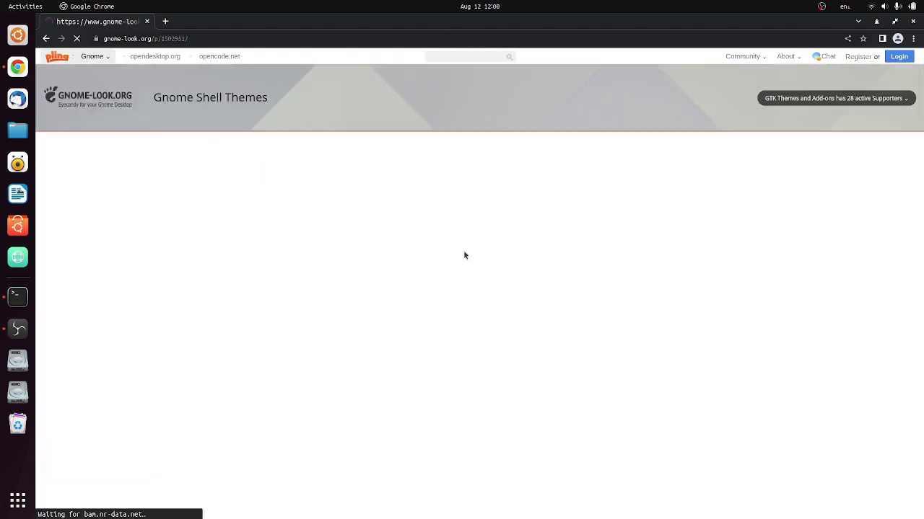
Step: Download the DAdwaita theme's tar.xz archive and read the theme's description and installation notes
left_click(879, 153)
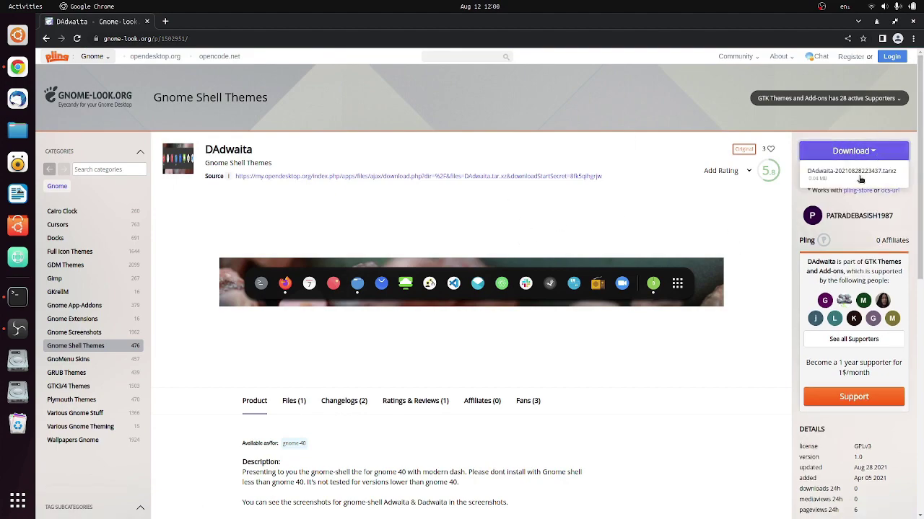
left_click(854, 170)
left_click(471, 264)
scroll(313, 313, "down", 4)
scroll(313, 314, "down", 2)
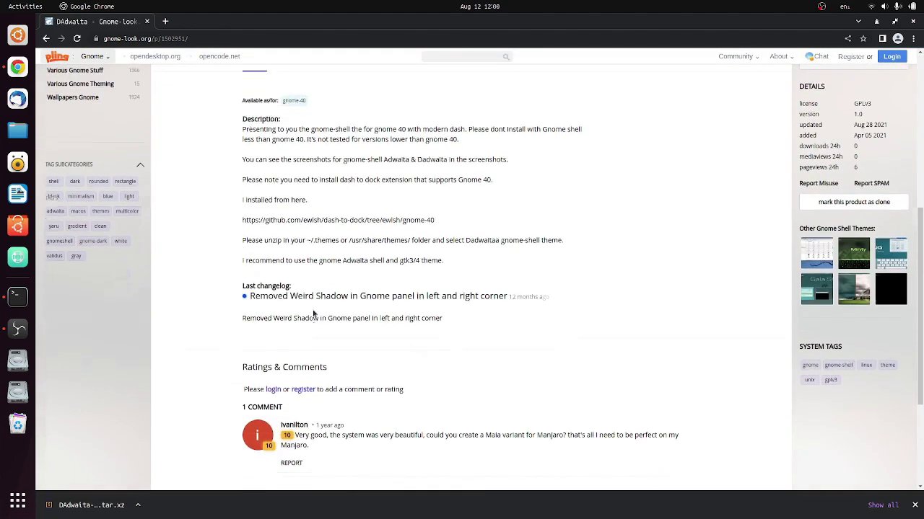
Step: Search Gnome-look.org for circle and open the Tela circle icon theme page from the results
scroll(313, 314, "up", 5)
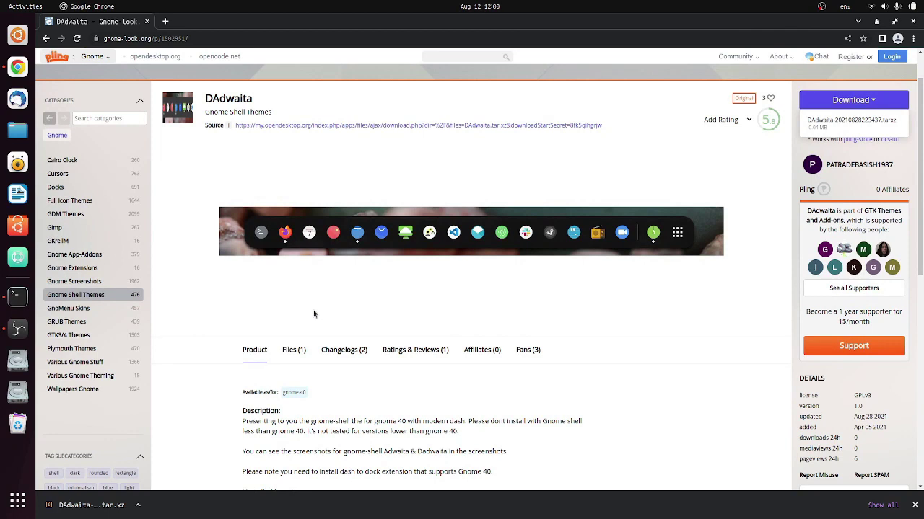
scroll(375, 115, "up", 1)
left_click(458, 57)
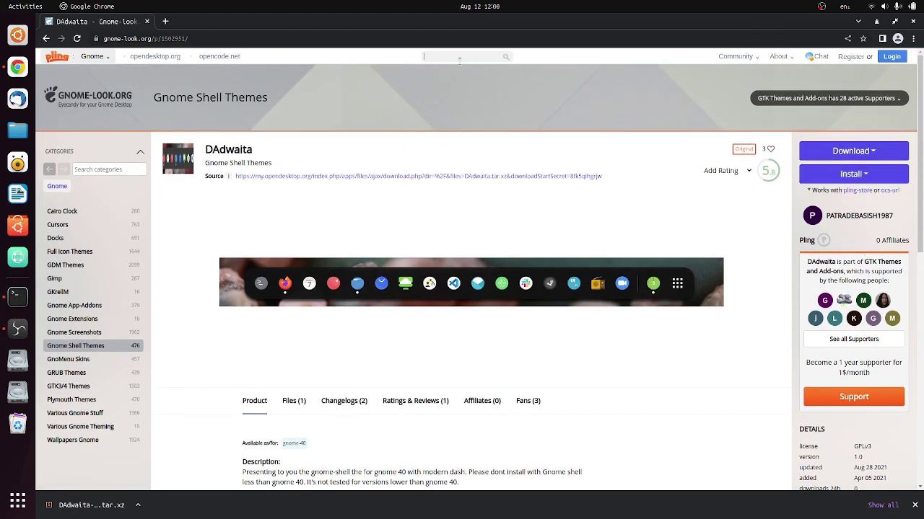
left_click(459, 61)
type("circle")
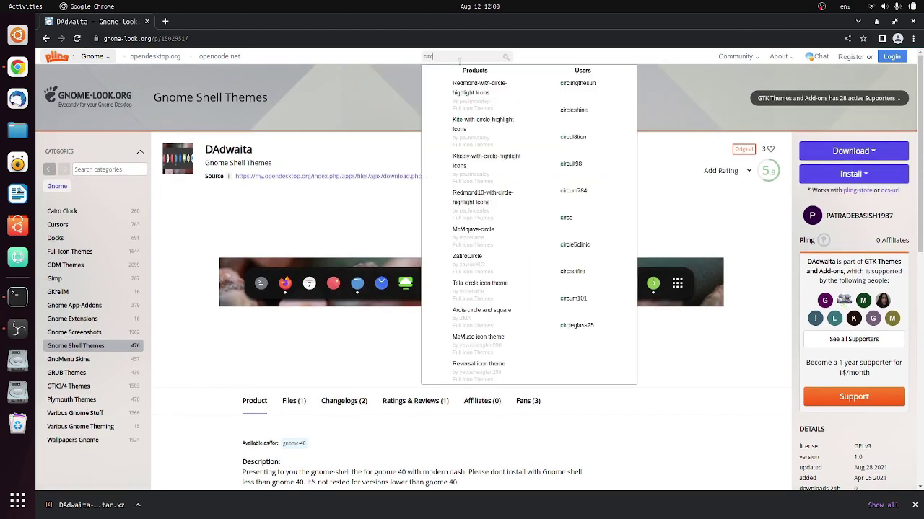
key("Return")
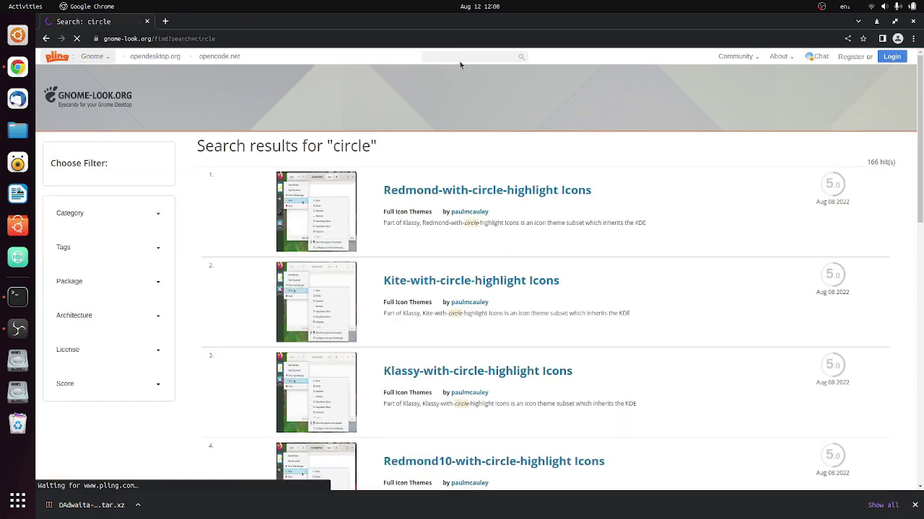
scroll(425, 263, "down", 5)
scroll(424, 264, "down", 1)
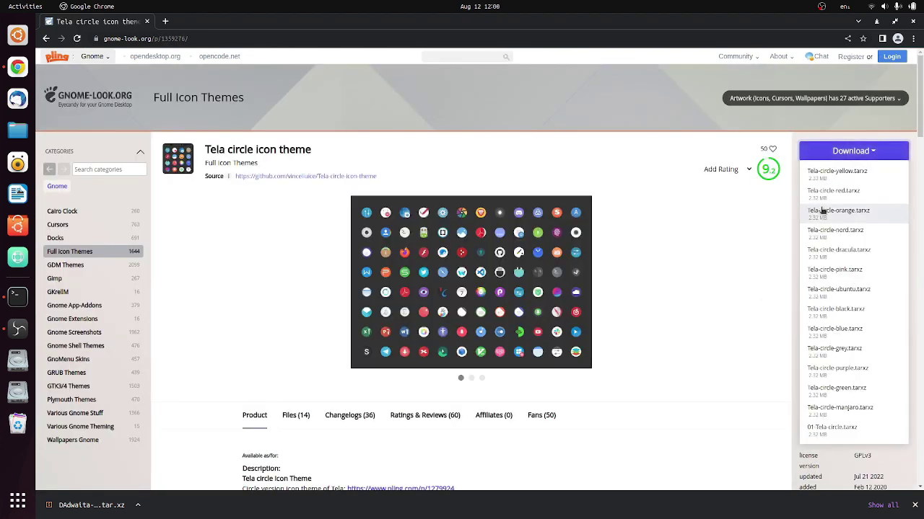
Step: Download the Tela-circle-purple.tar.xz icon archive and open it in Archive Manager
left_click(843, 291)
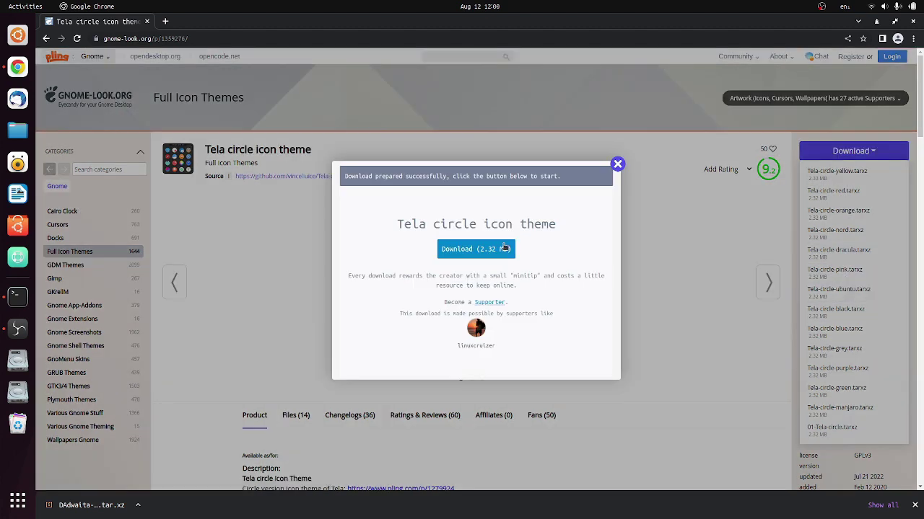
left_click(504, 249)
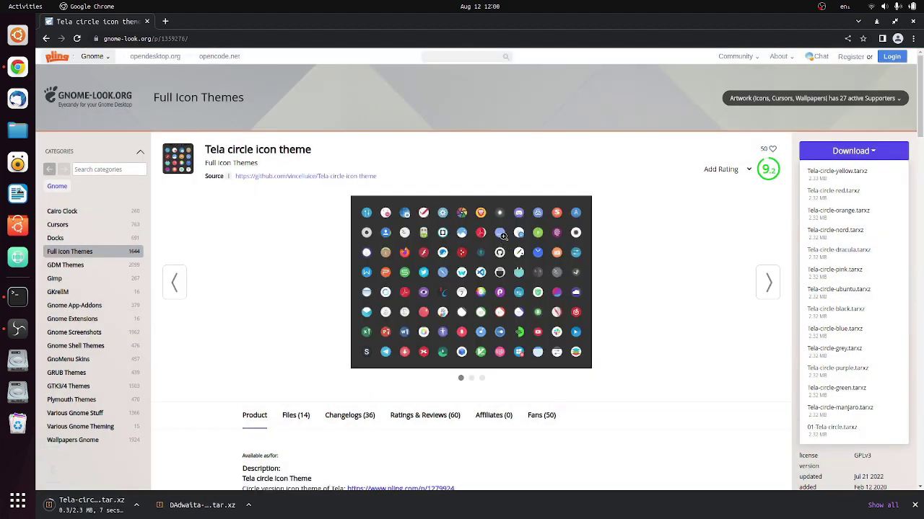
left_click(91, 505)
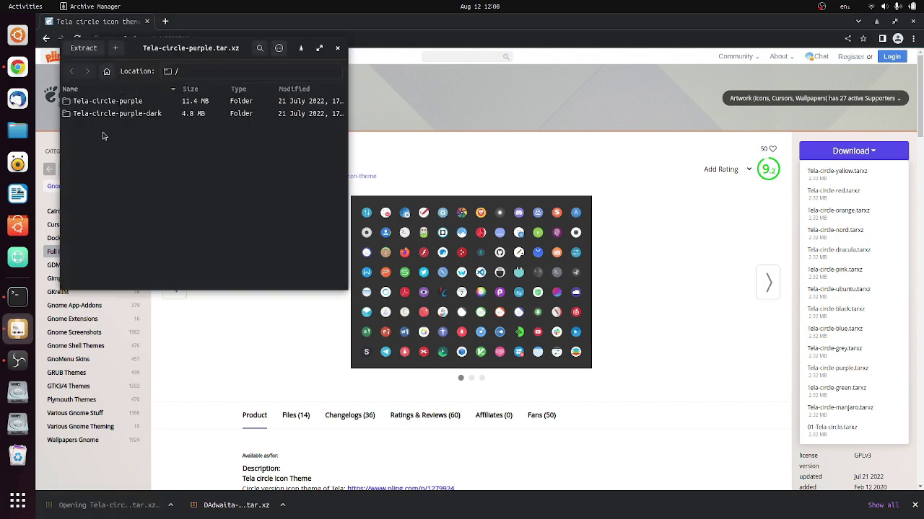
Step: Extract the Tela-circle-purple and Tela-circle-purple-dark folders from the archive into the .icons folder in Home
key("ctrl+a")
left_click(17, 130)
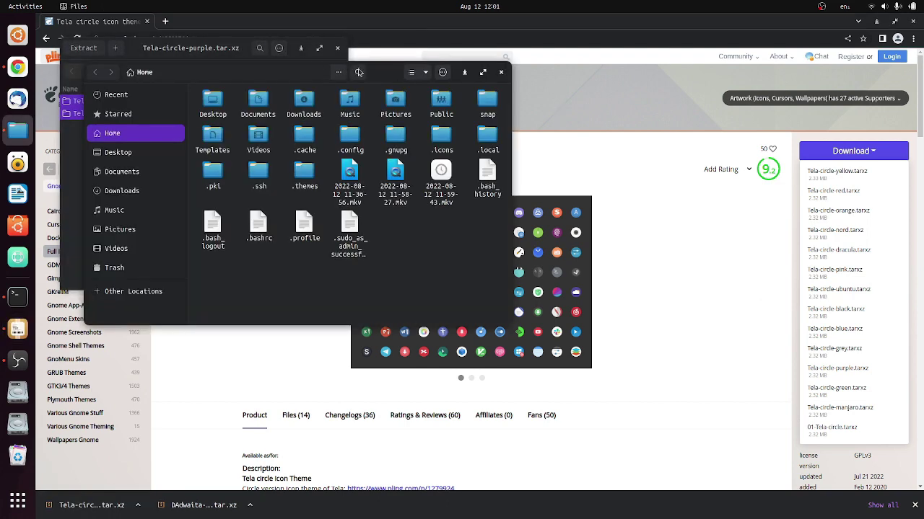
left_click_drag(376, 70, 572, 122)
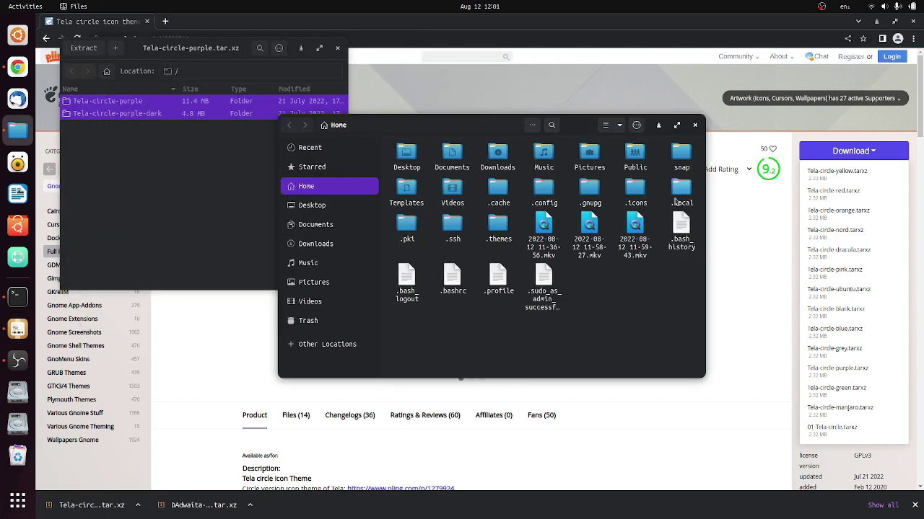
double_click(635, 193)
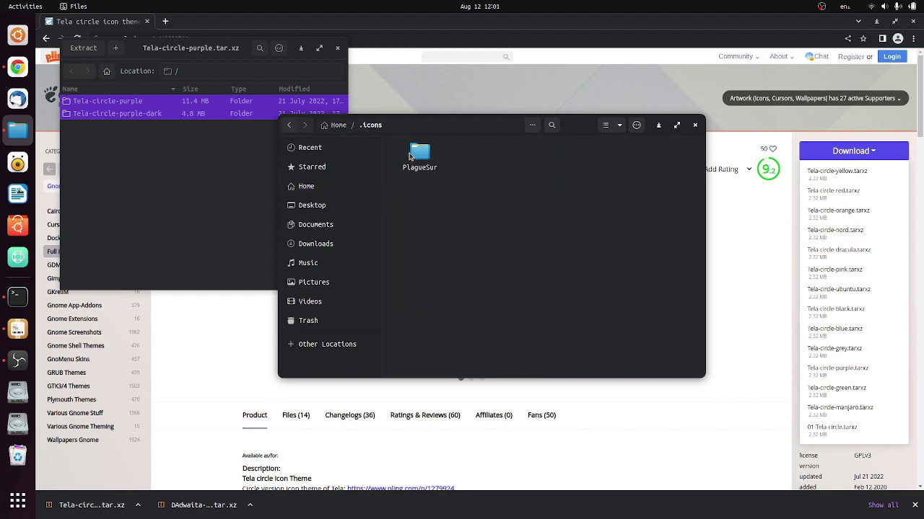
left_click(420, 155)
left_click_drag(202, 108, 454, 212)
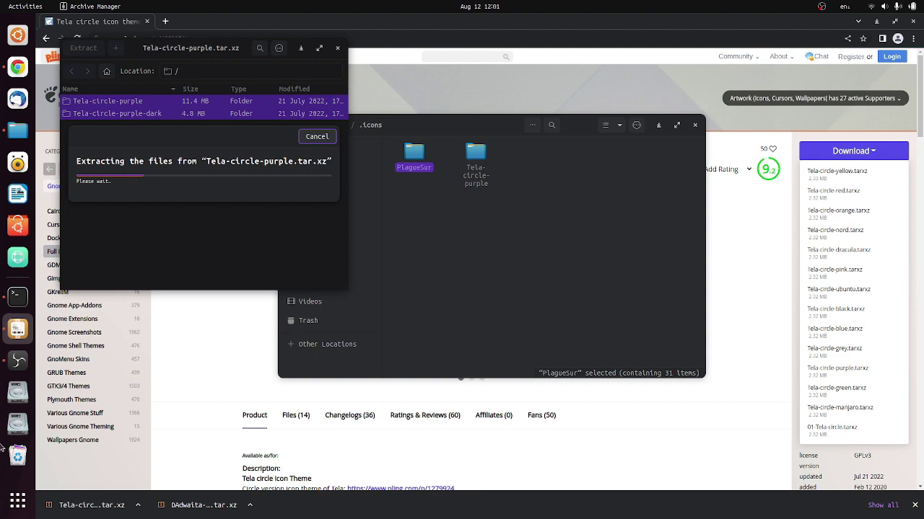
Step: Set the icon theme to Tela-circle-purple-dark in Tweaks and close Tweaks
left_click(23, 508)
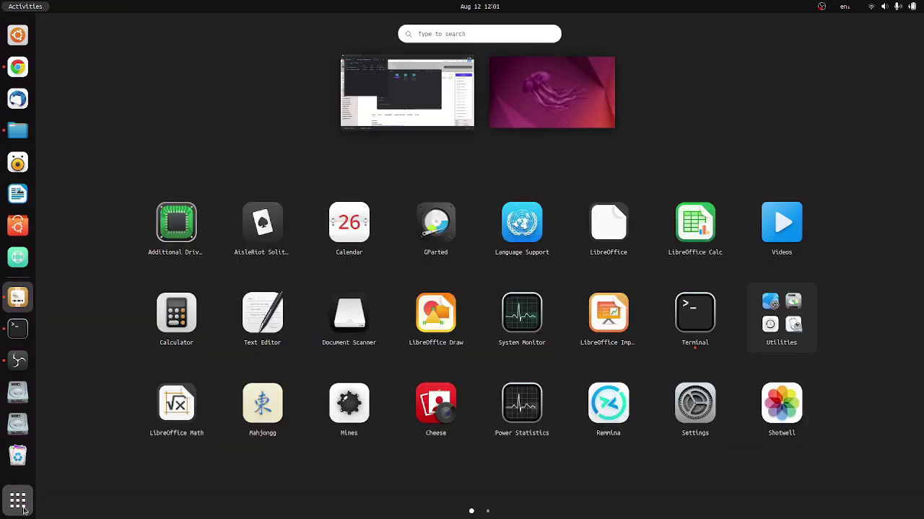
type("twe")
key("Return")
left_click(292, 150)
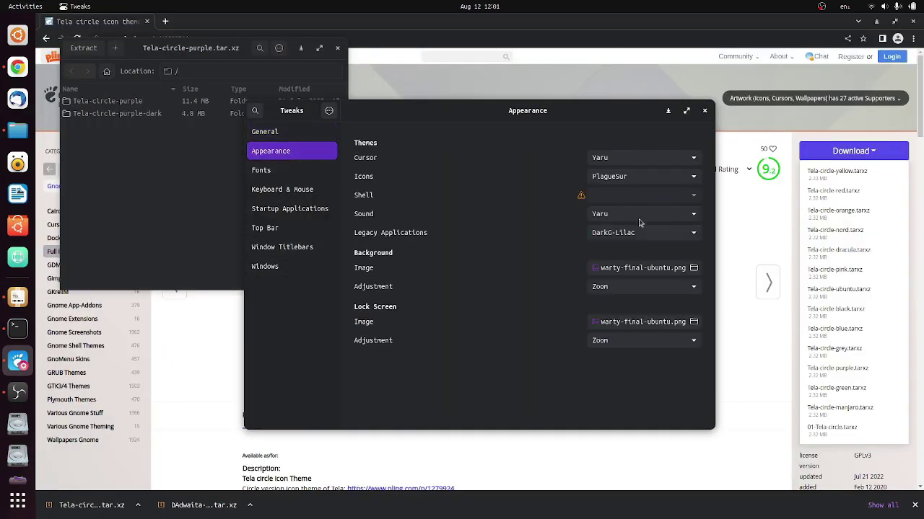
left_click(620, 181)
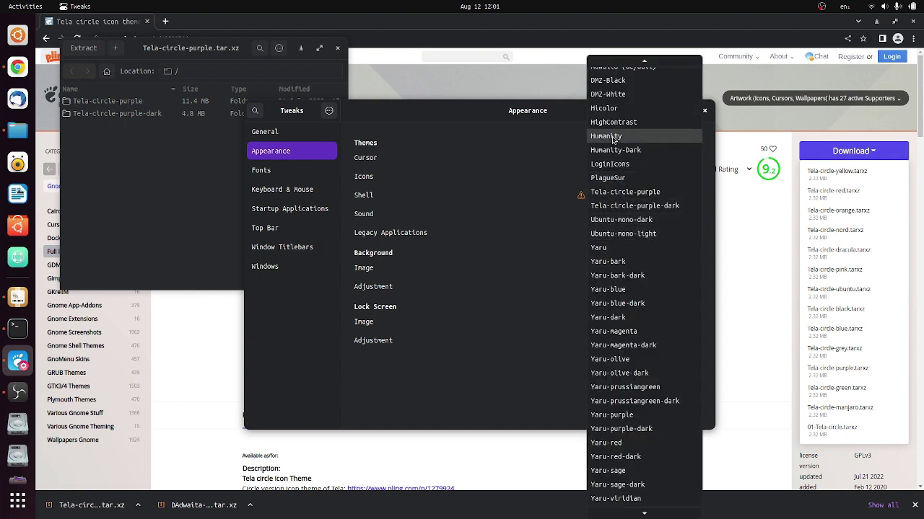
left_click(618, 209)
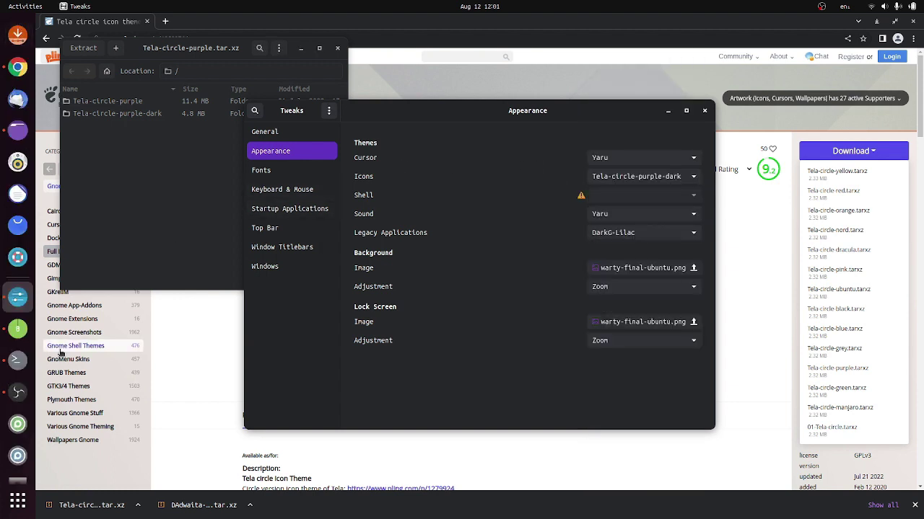
left_click(704, 112)
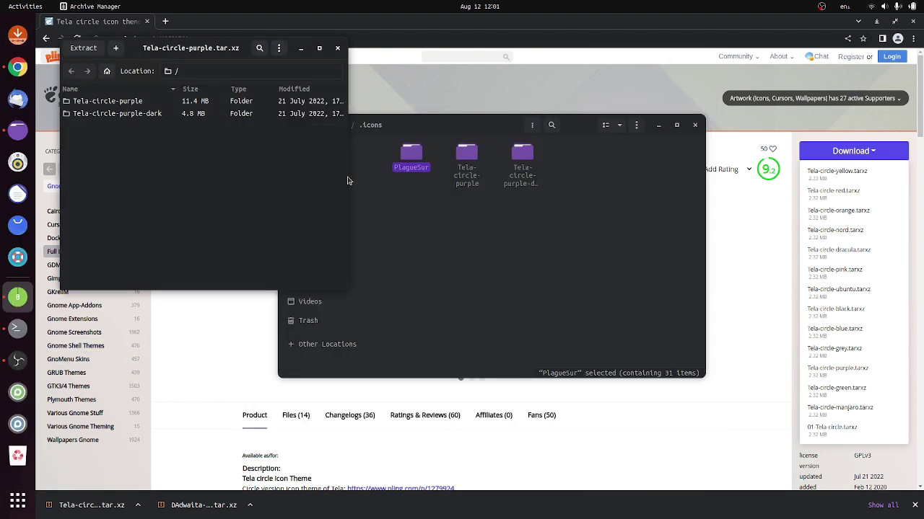
Step: Open the DAdwaita archive from Downloads and extract its DAdwaita folder into the .themes folder in Home
left_click(20, 71)
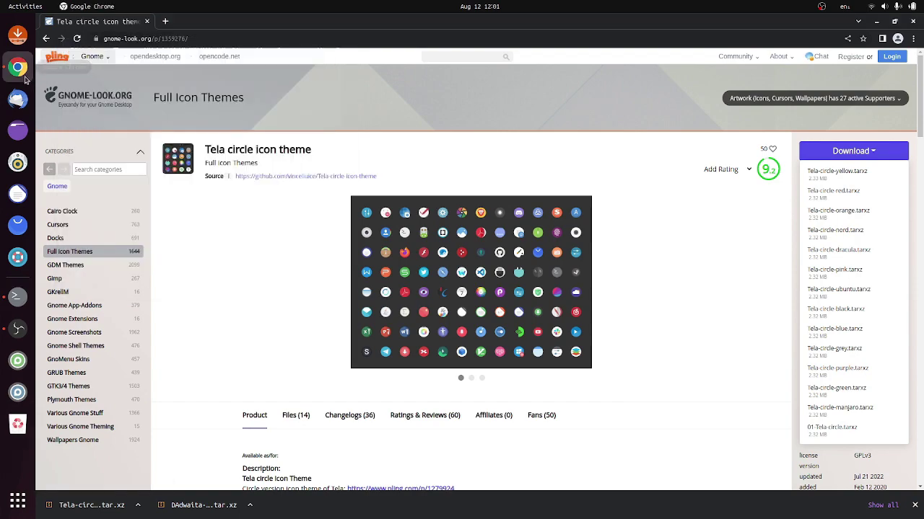
left_click(18, 500)
left_click(374, 258)
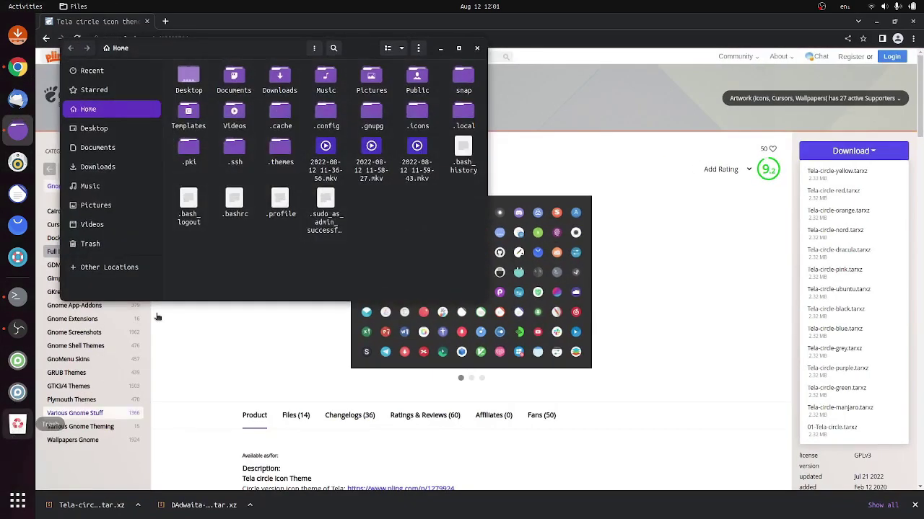
left_click(112, 165)
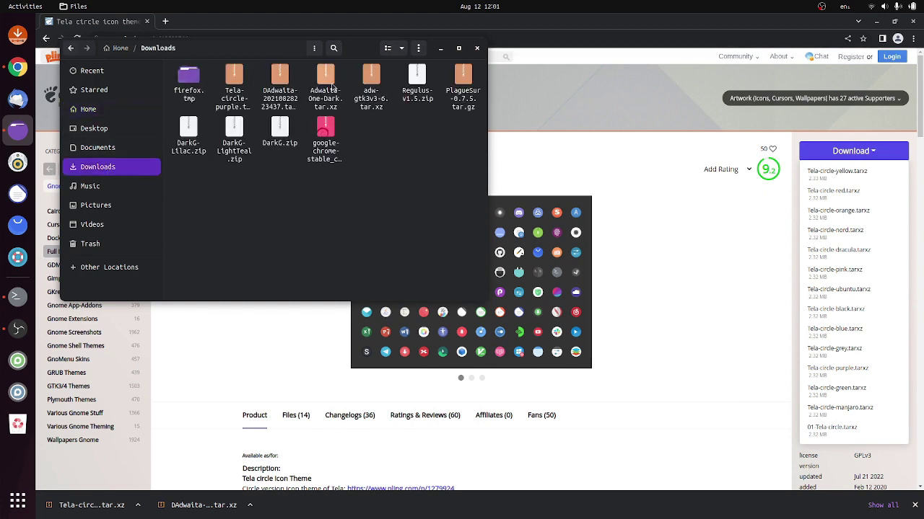
double_click(282, 83)
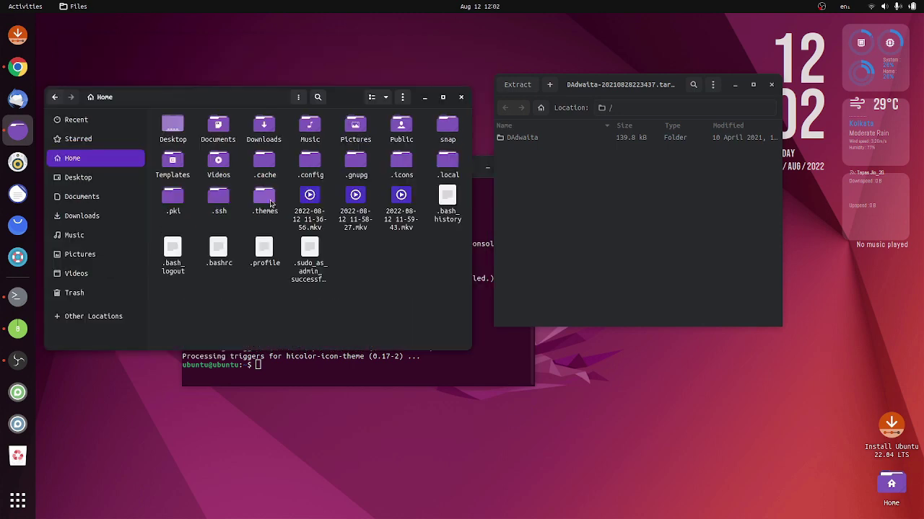
double_click(267, 208)
left_click_drag(536, 139, 221, 243)
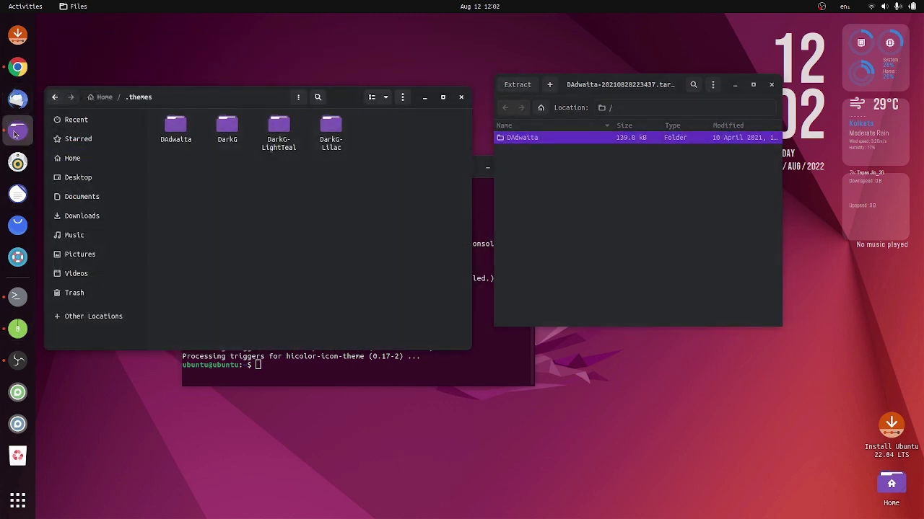
Step: Find the GNOME Shell Extensions site in Chrome, add the GNOME Shell integration browser extension and reload the site
left_click(17, 67)
type("gnome s")
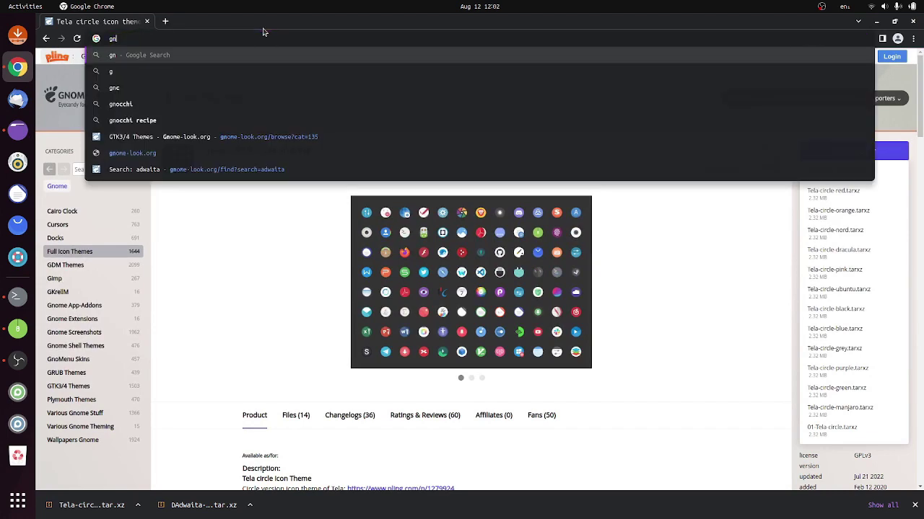
type("hell extensions")
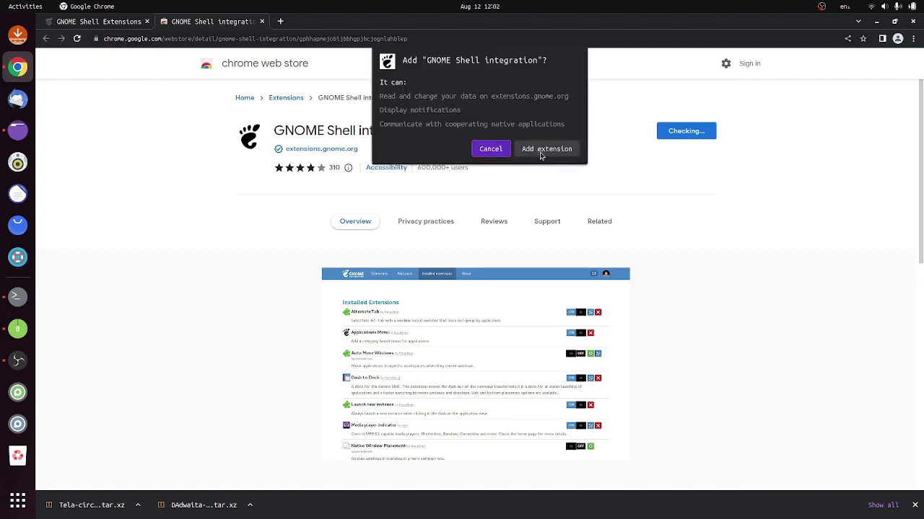
left_click(546, 149)
left_click(101, 20)
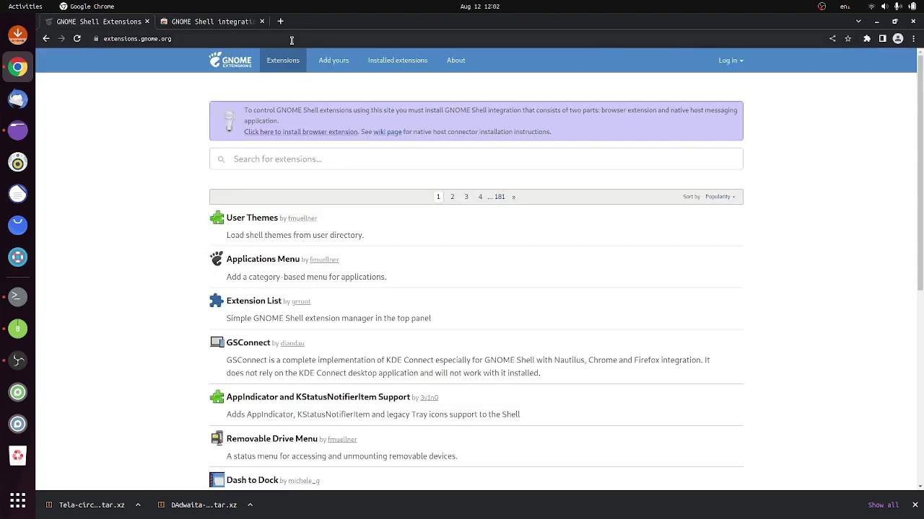
left_click(76, 39)
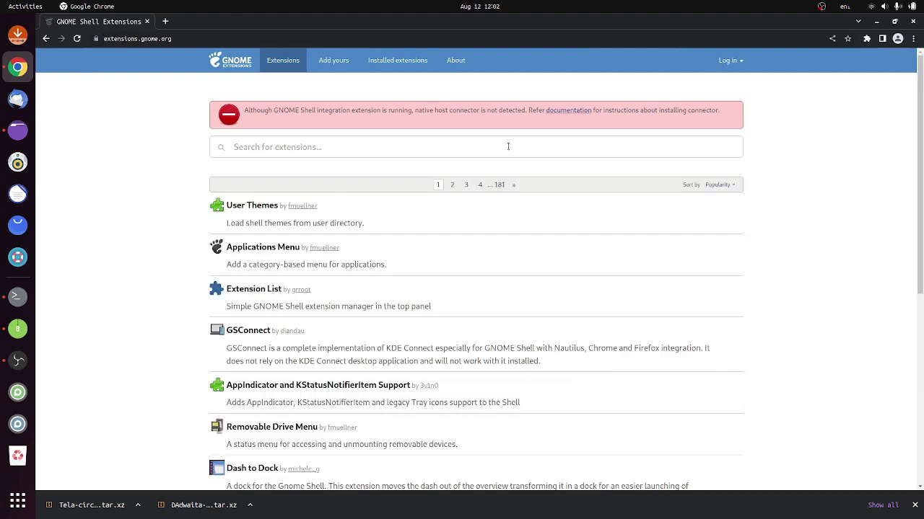
Step: Open a terminal and try to install the gnome-shell-extension package with apt
key("ctrl+alt+t")
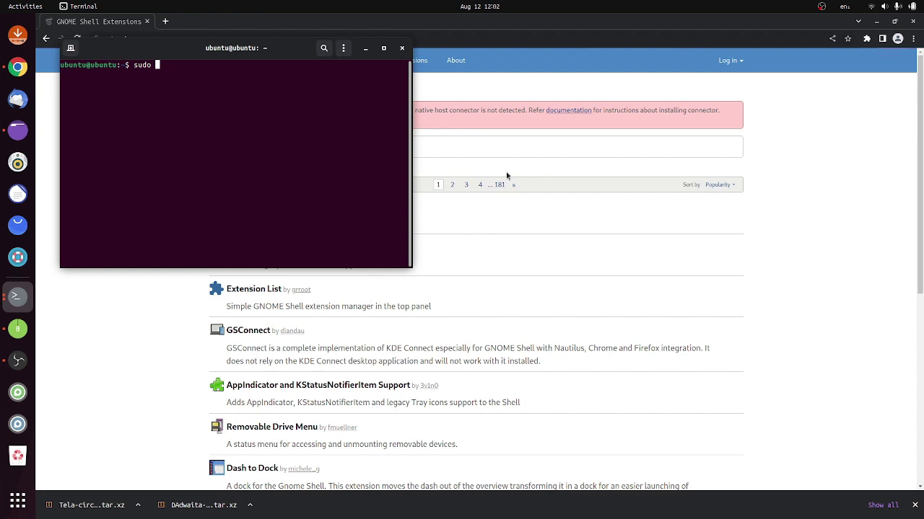
type("sudo apt instal")
type("l gnome-shell-extension")
key("Return")
Step: Install the chrome-gnome-shell package with apt and reload the GNOME Shell Extensions page in Chrome
type("sudo apt install chr")
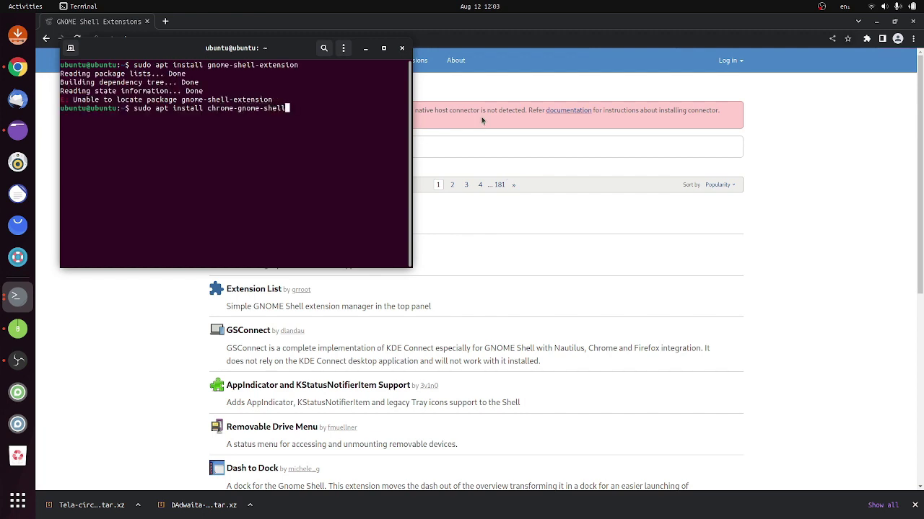
type("ome-gnome-shell")
key("Return")
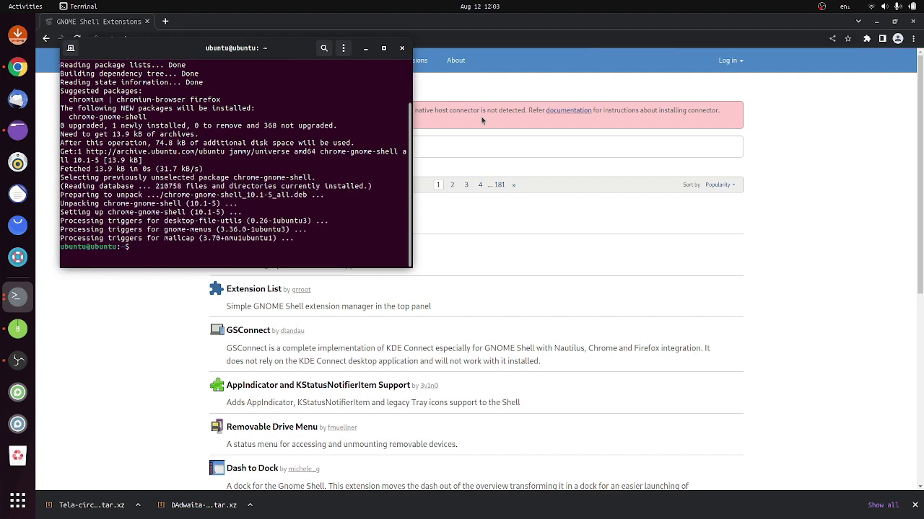
left_click(422, 76)
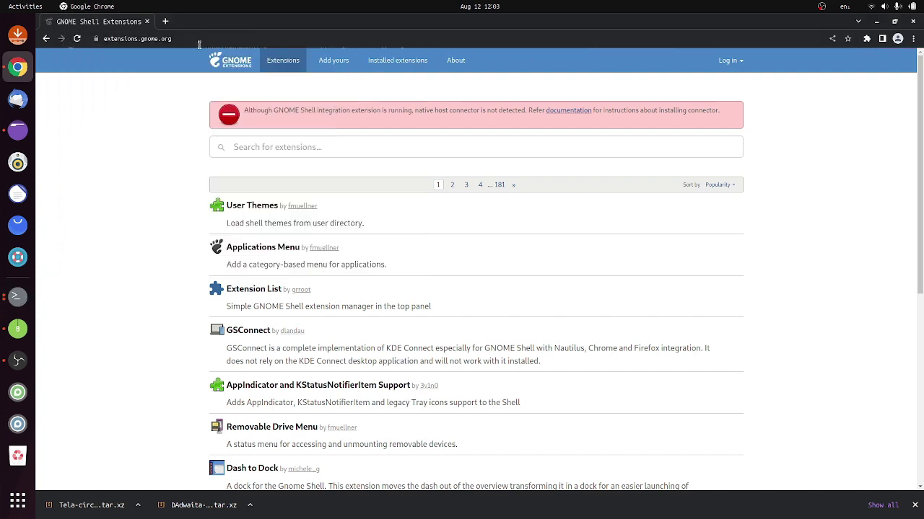
left_click(78, 39)
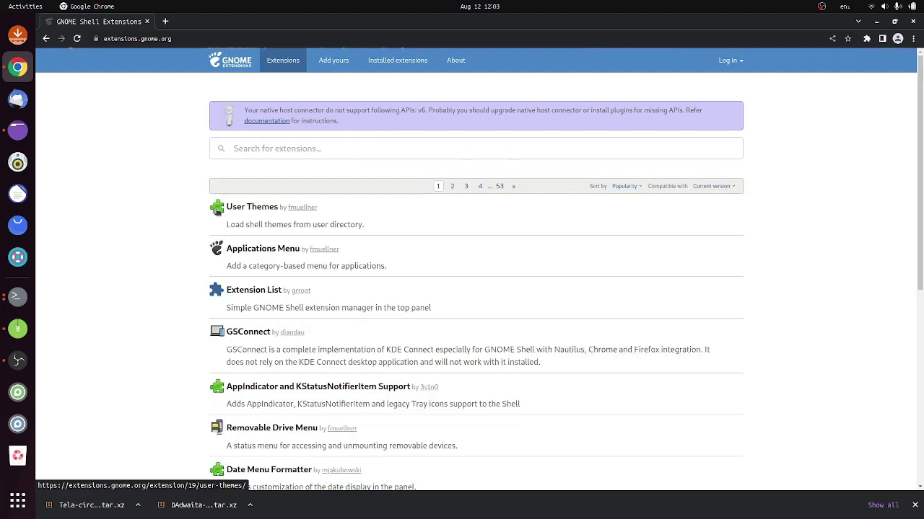
Step: Install the User Themes extension from extensions.gnome.org and minimize the browser window
left_click(241, 208)
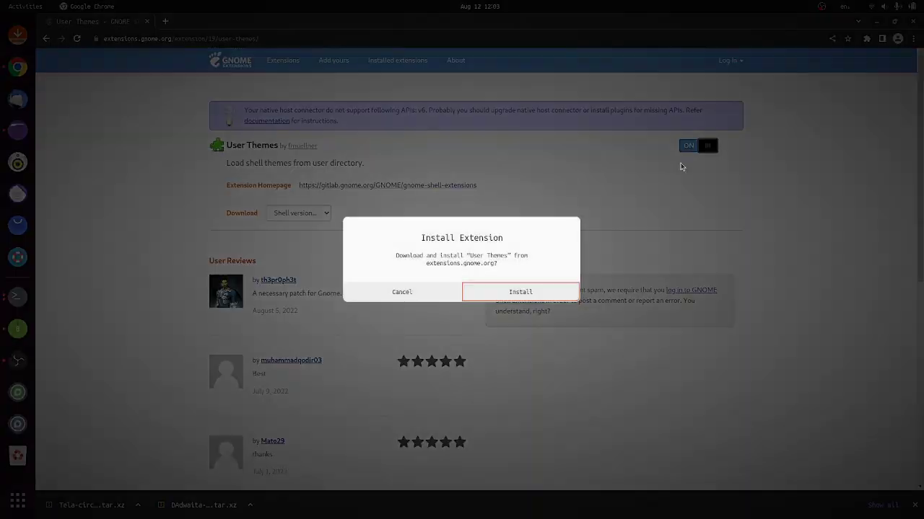
left_click(523, 292)
left_click(876, 24)
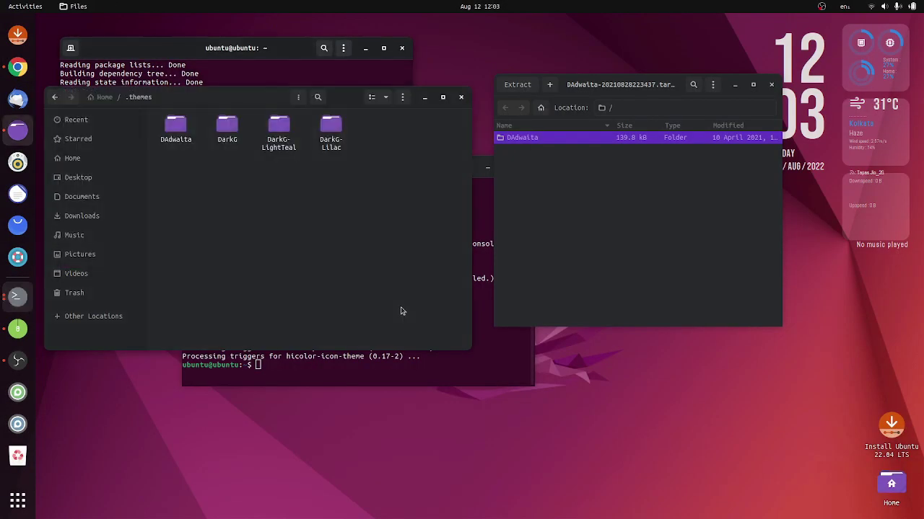
Step: Open Tweaks and try the DarkG shell theme, finally choosing DarkG-Lilac for the shell in the appearance settings
left_click(17, 500)
type("tw")
key("Return")
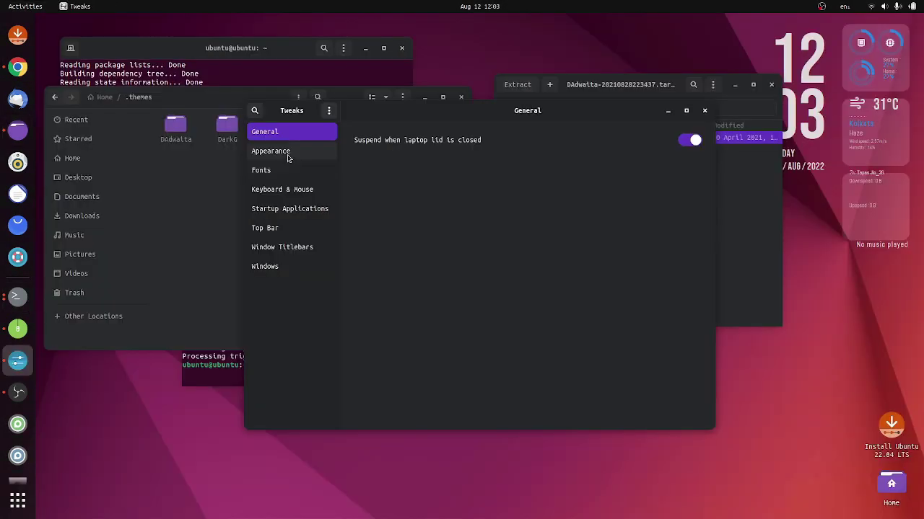
left_click(284, 153)
left_click(640, 195)
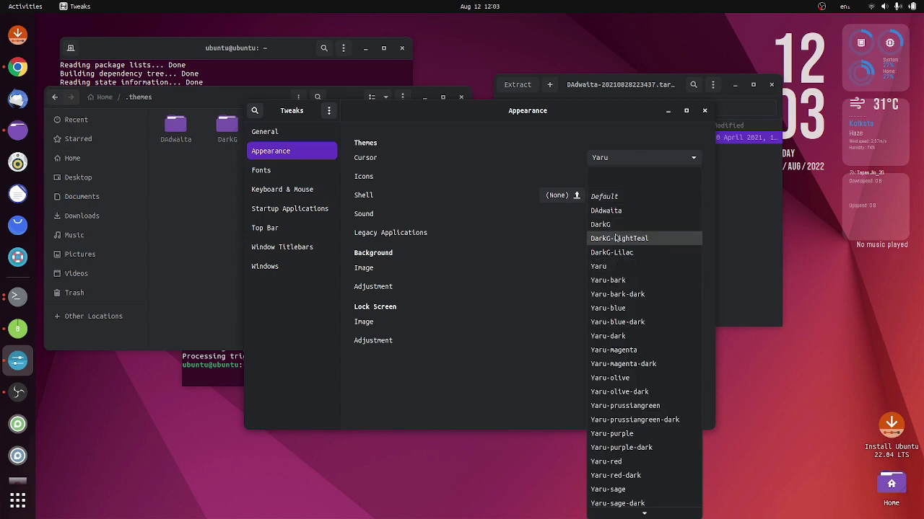
left_click(615, 226)
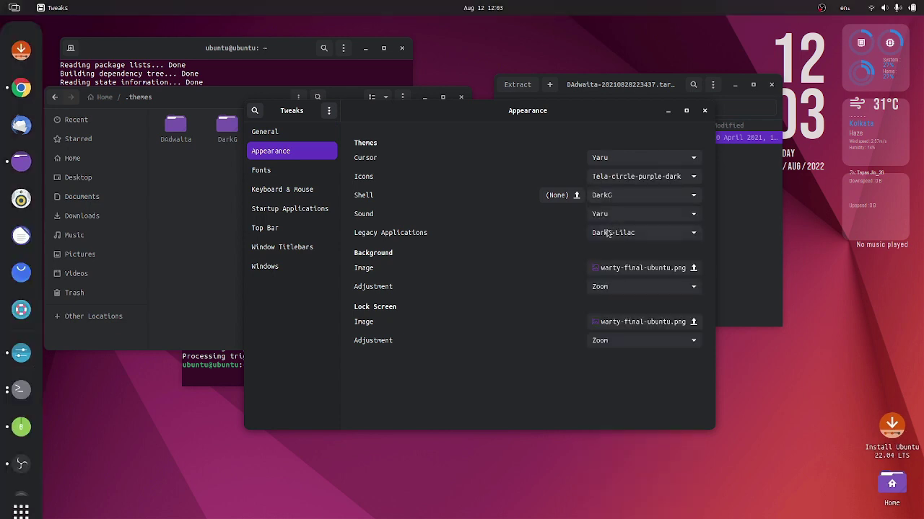
left_click(629, 201)
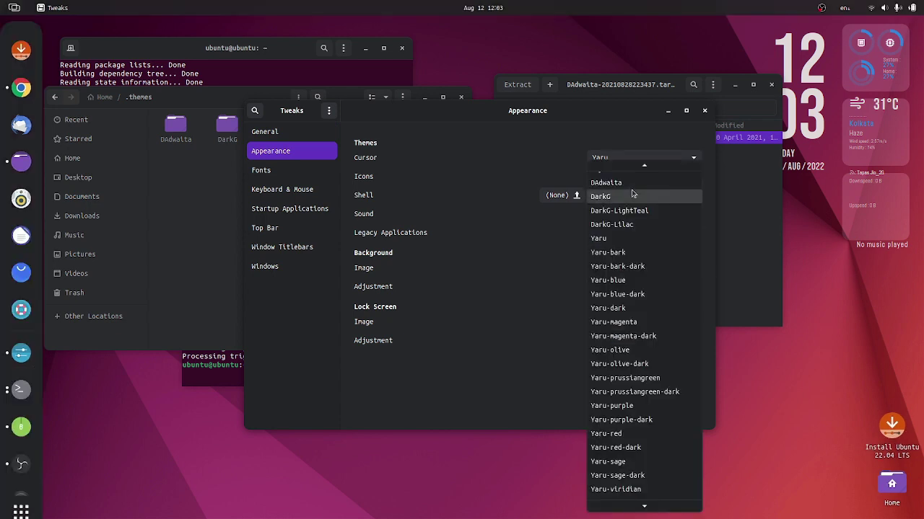
left_click(616, 226)
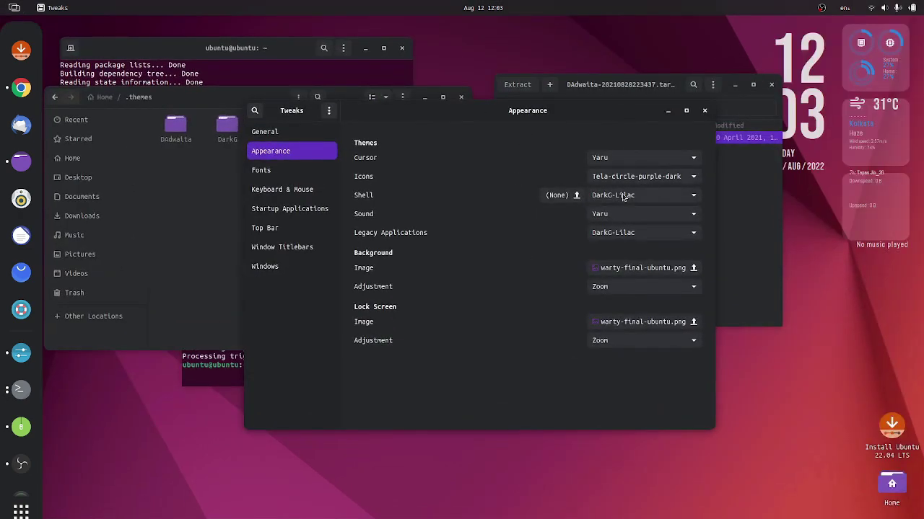
Step: Try the DAdwaita shell theme, preview the calendar pop-up with it, and switch the shell theme back to DarkG-Lilac
left_click(624, 198)
left_click(612, 158)
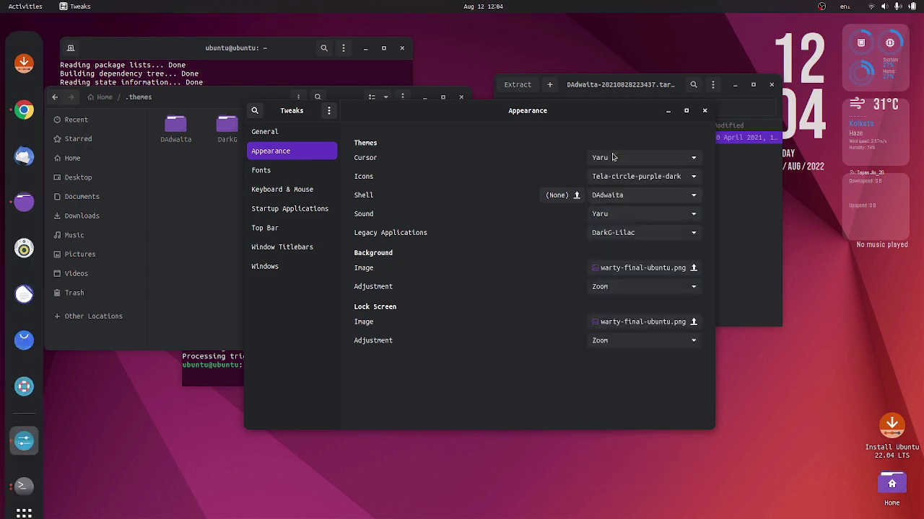
left_click(485, 6)
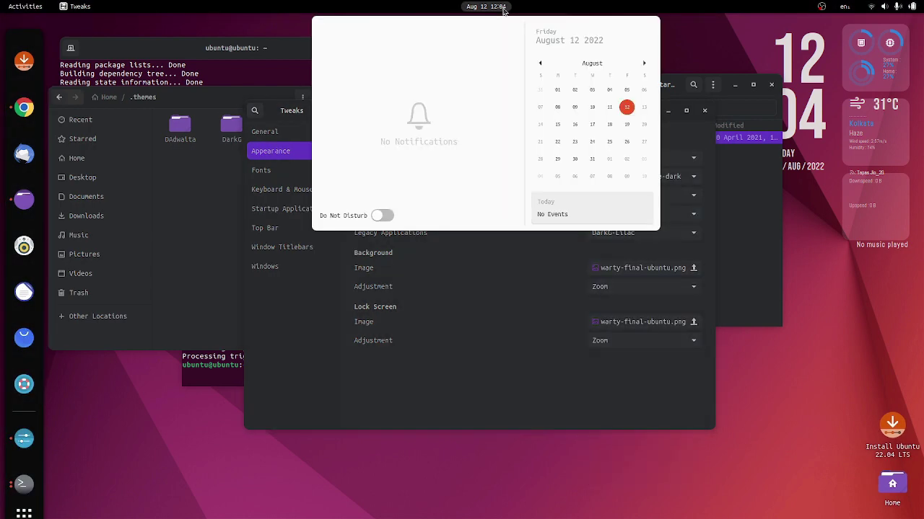
left_click(492, 6)
left_click(555, 301)
left_click(619, 195)
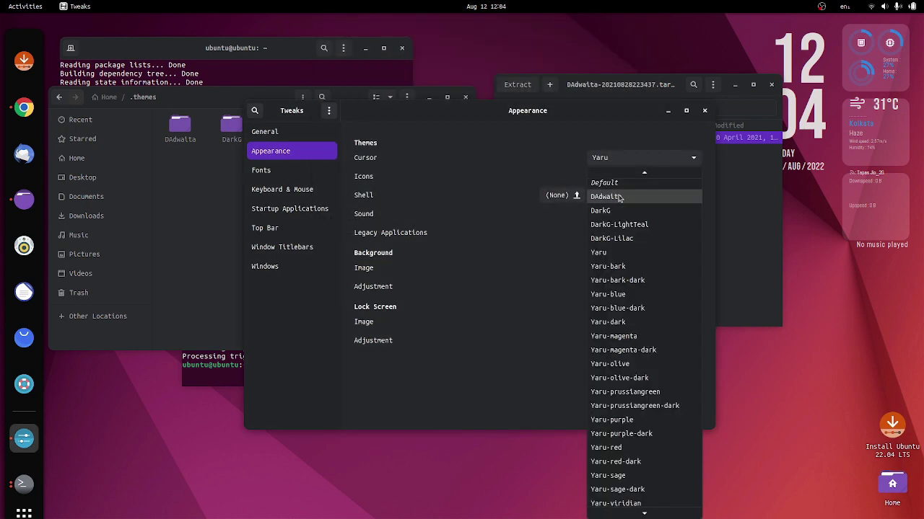
left_click(616, 241)
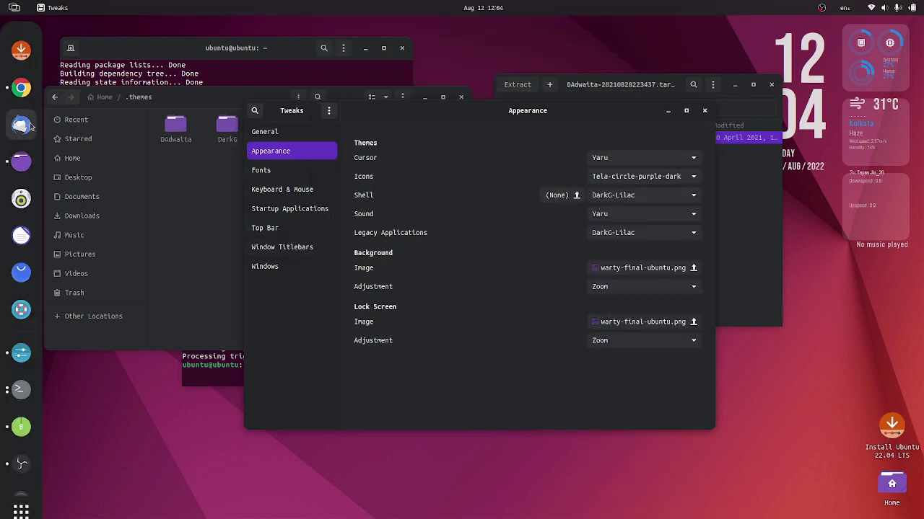
Step: Compare the DAdwaita shell theme again by viewing the calendar and activities overview, and restore DarkG-Lilac as the shell theme
left_click_drag(474, 112, 372, 54)
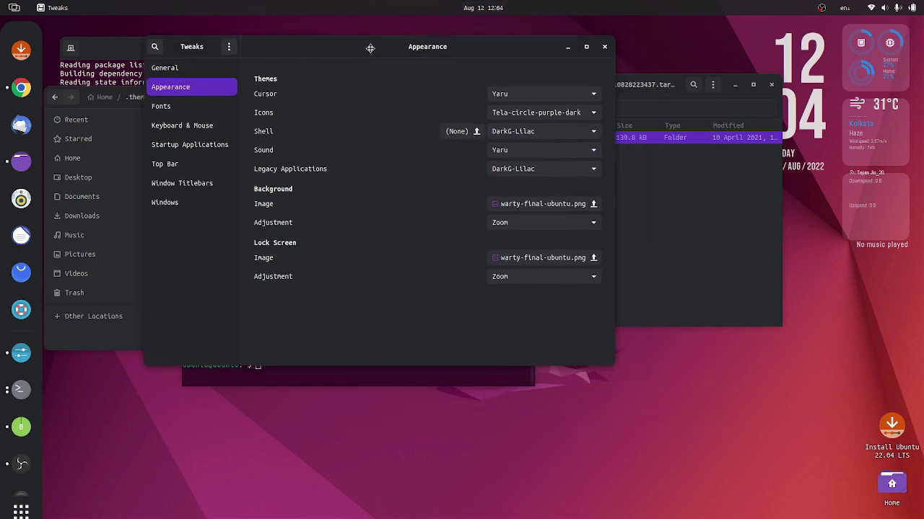
left_click(517, 135)
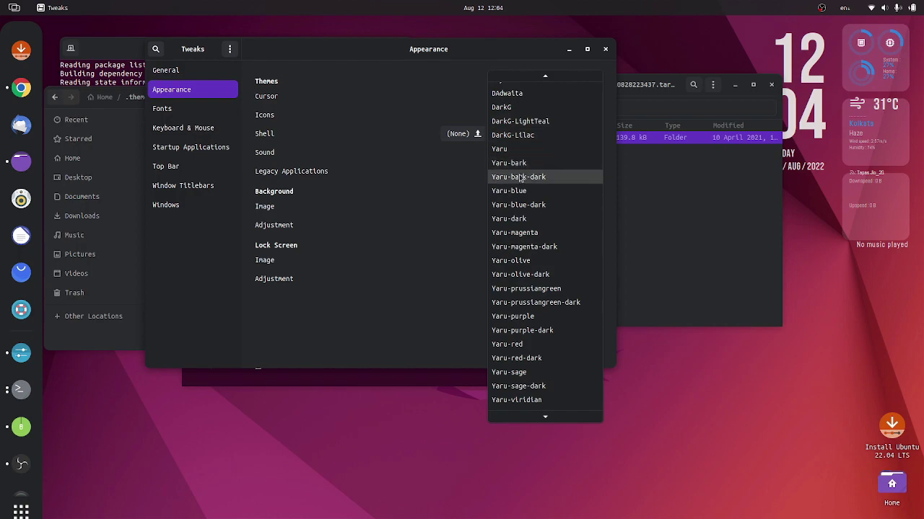
left_click(514, 94)
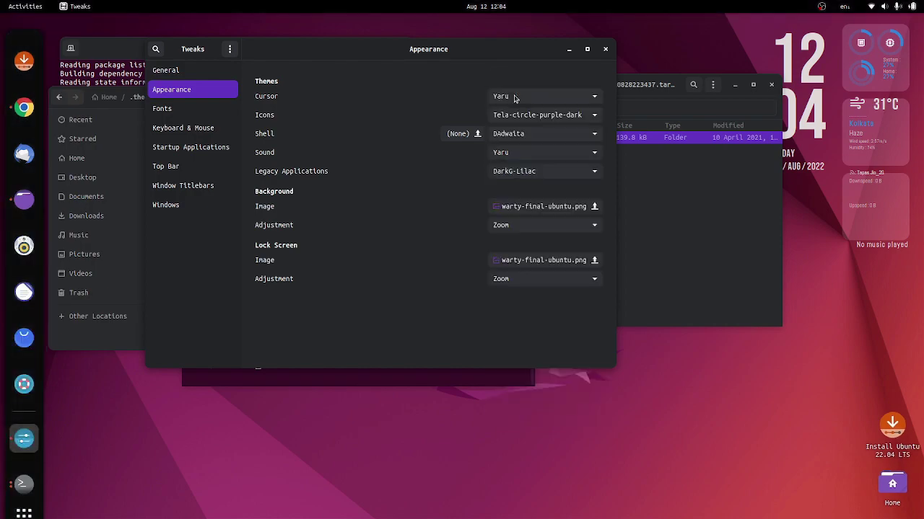
left_click(470, 6)
left_click(22, 6)
left_click(18, 6)
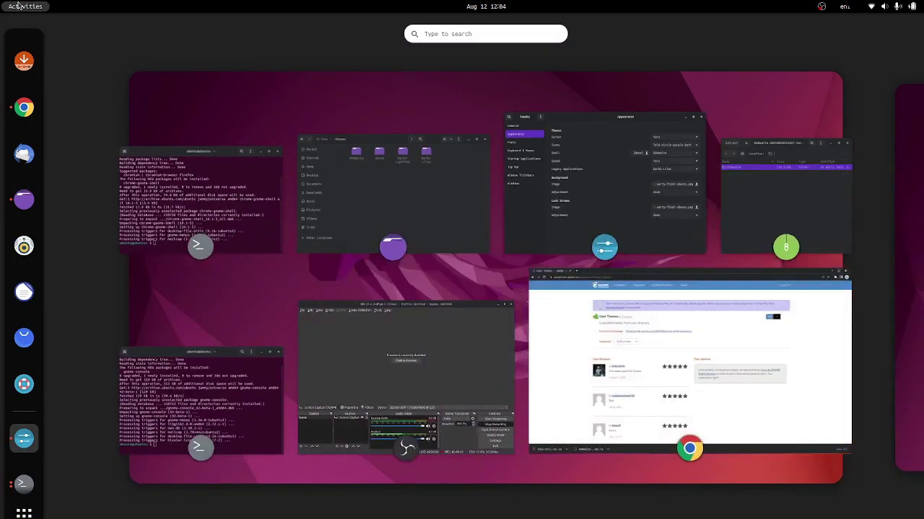
left_click(18, 6)
left_click(476, 6)
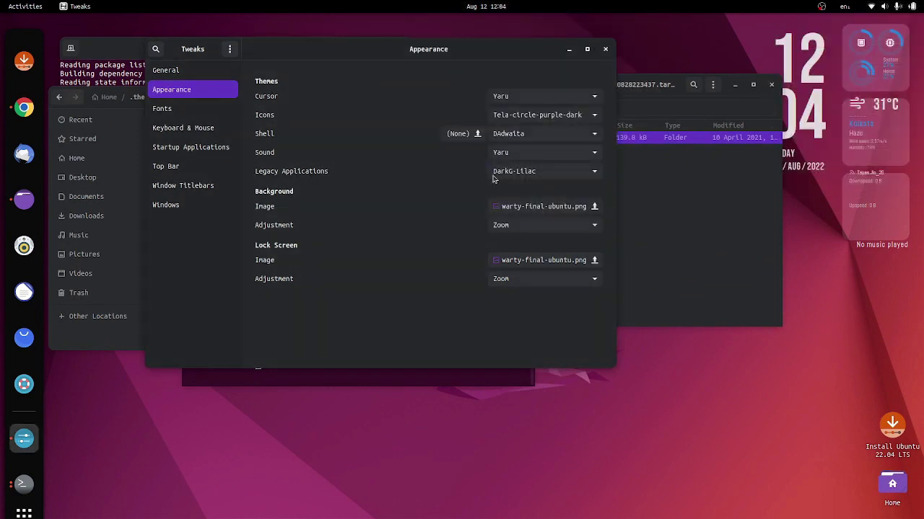
left_click(527, 135)
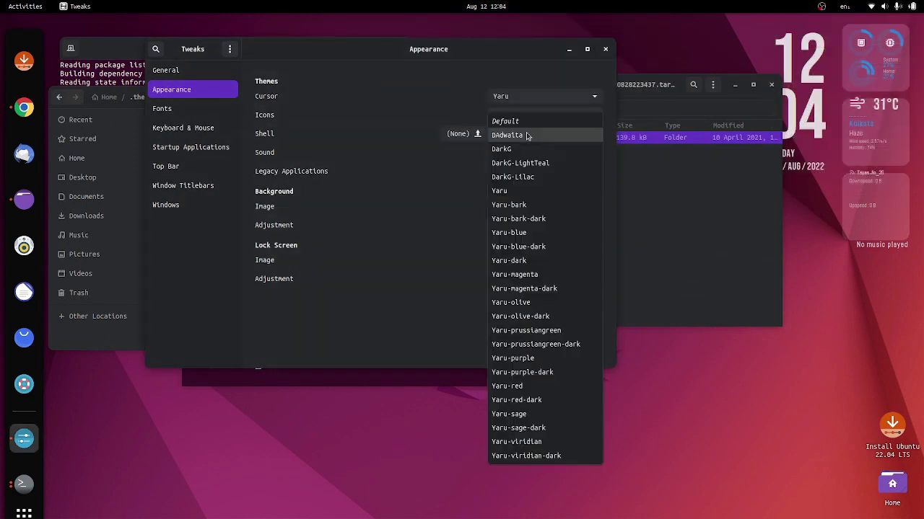
left_click(520, 177)
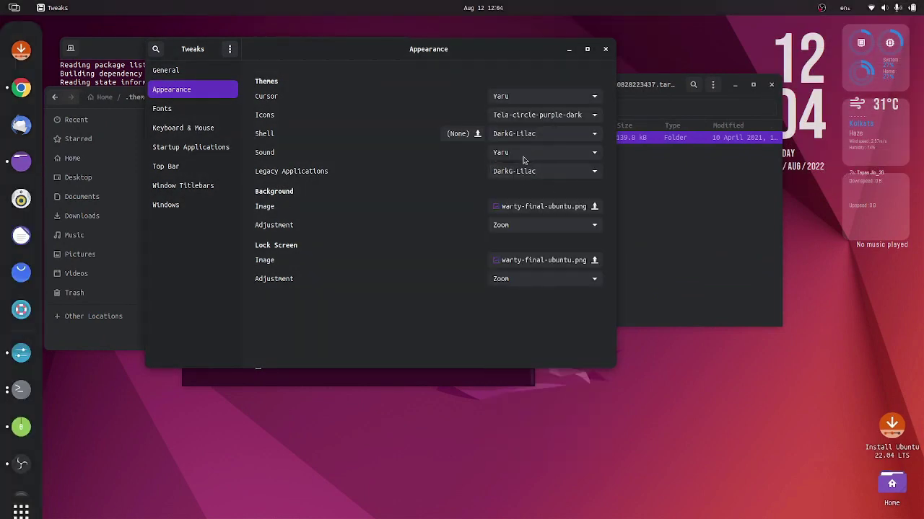
Step: Open the system Settings application and show its Appearance page
scroll(16, 499, "down", 2)
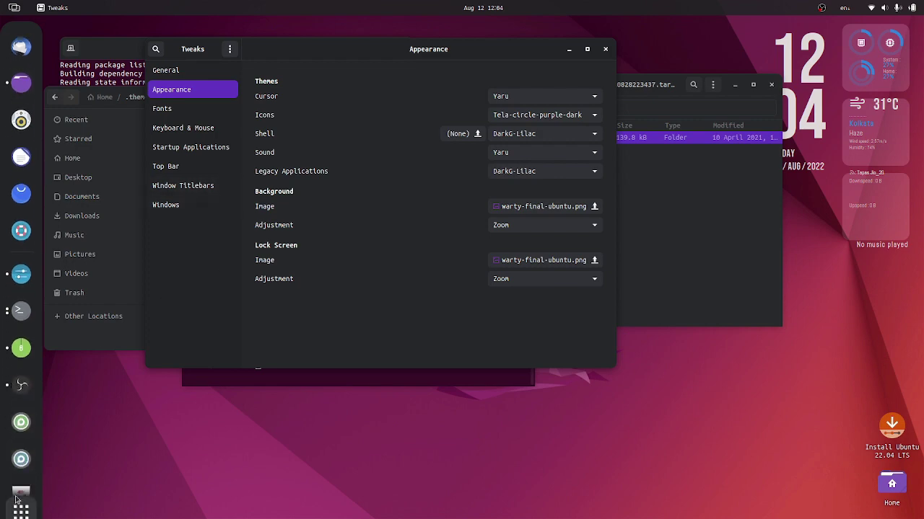
left_click(17, 505)
type("see")
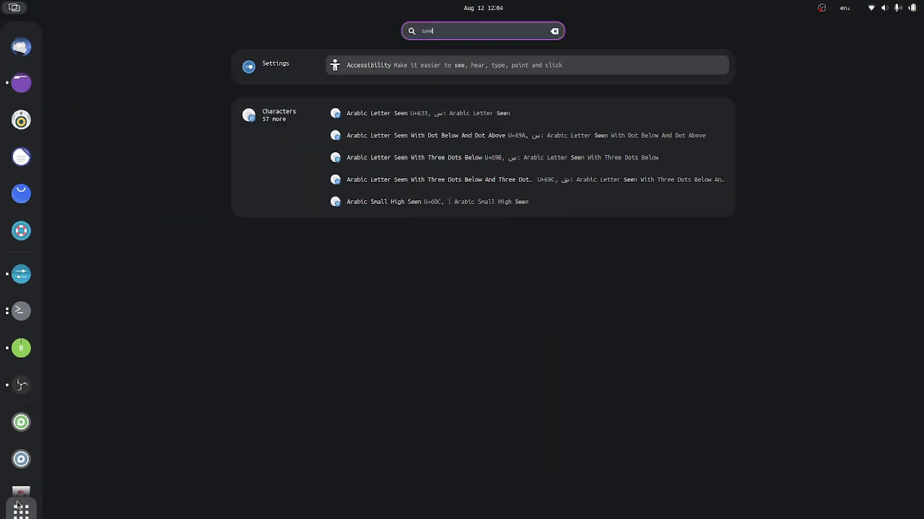
key("BackSpace")
key("Return")
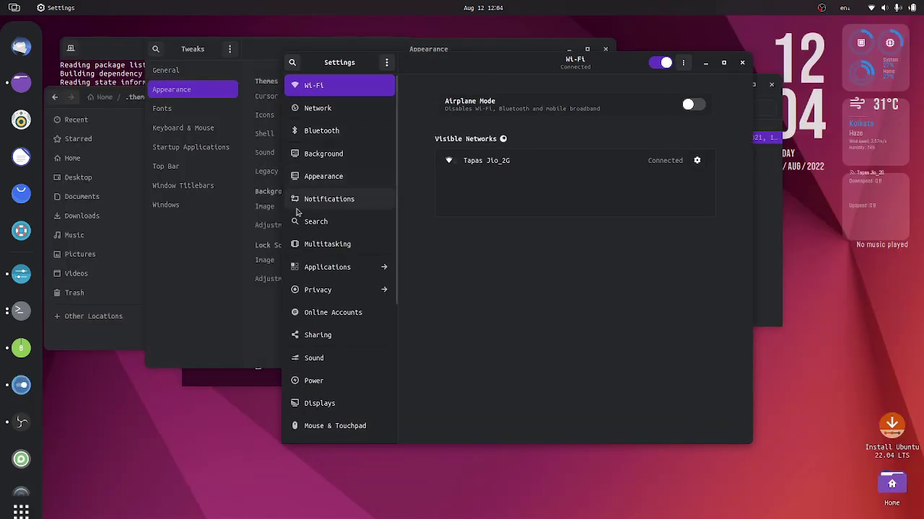
left_click(318, 178)
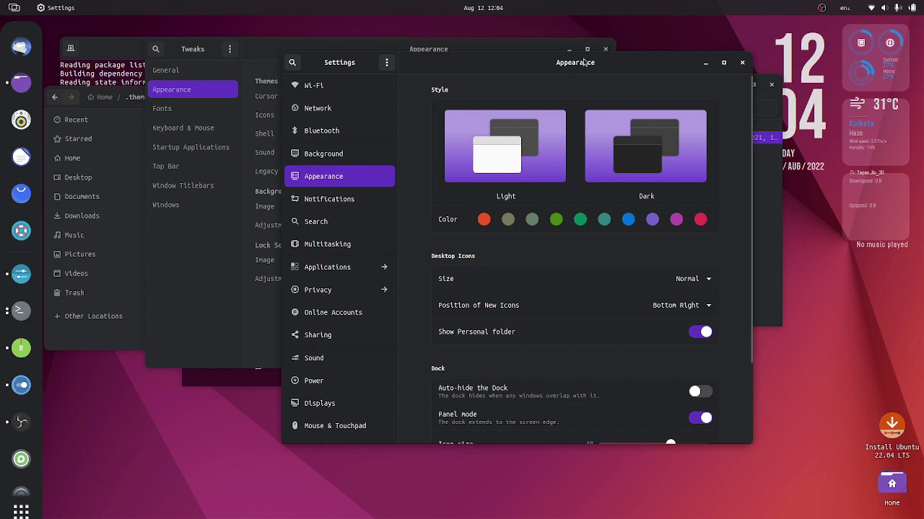
Step: Examine how the shell theme styles the top bar's calendar, system menu and recording indicator menu
left_click(483, 7)
left_click(909, 6)
left_click(908, 6)
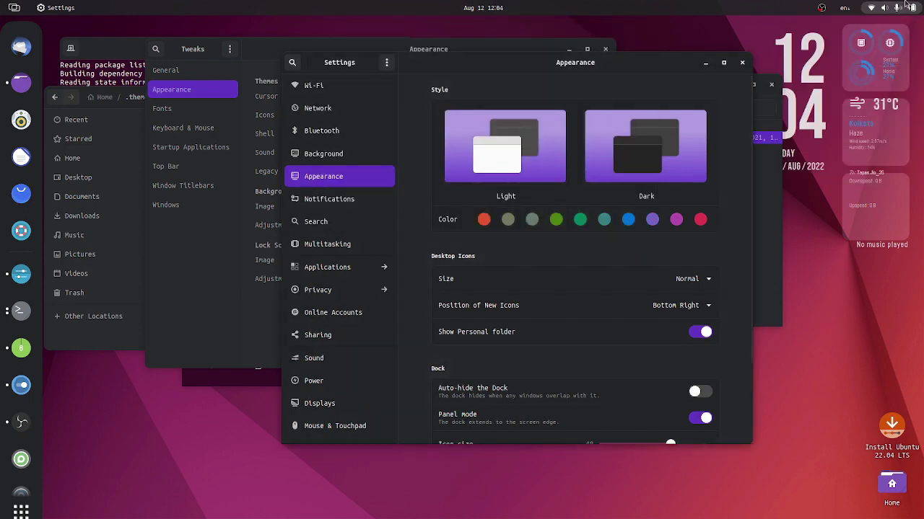
left_click(908, 7)
left_click(909, 6)
left_click(910, 8)
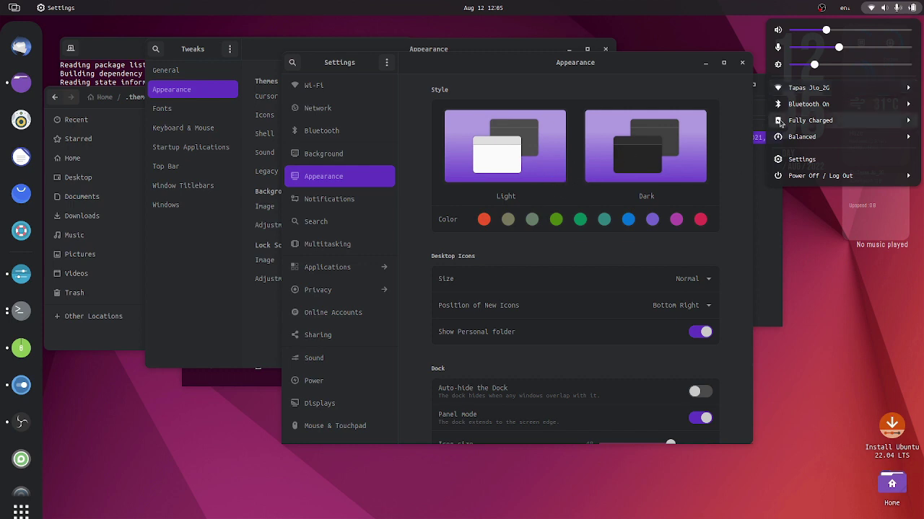
left_click(821, 8)
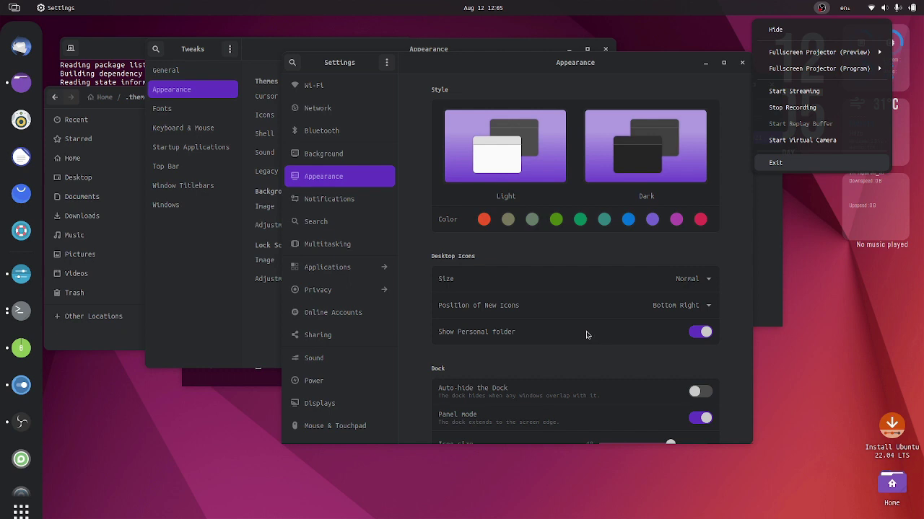
Step: Hide the Personal folder from the desktop and move the Install Ubuntu 22.04 LTS shortcut to the Trash
left_click(704, 280)
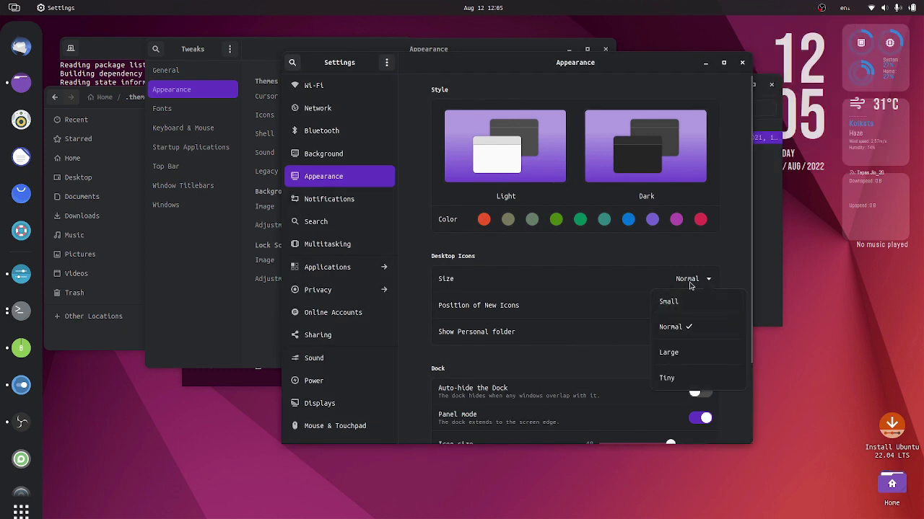
left_click(687, 286)
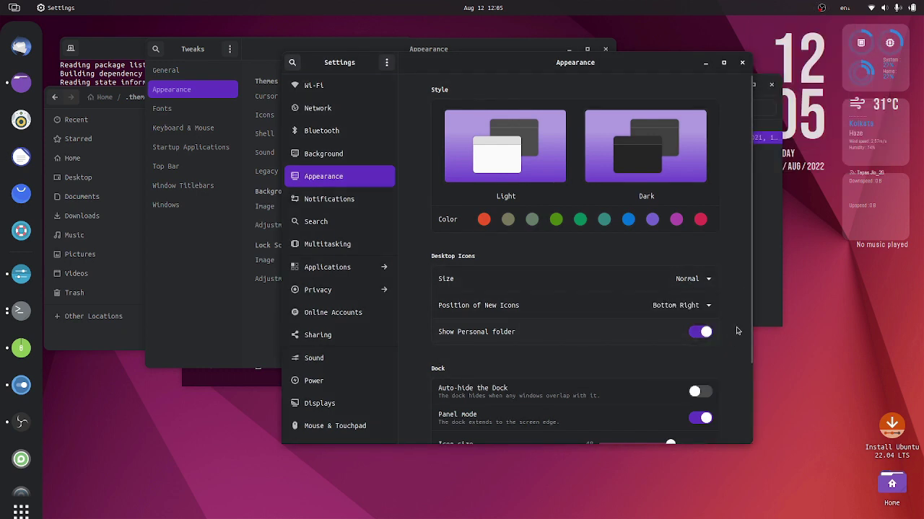
right_click(892, 437)
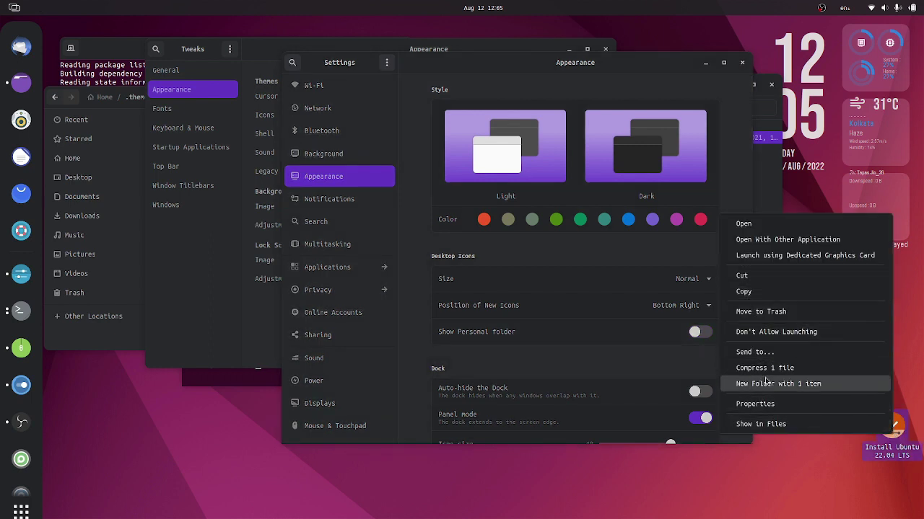
left_click(760, 312)
Step: Disable the dock's panel mode, position the dock at the bottom of the screen and set its icon size to 40
scroll(636, 310, "down", 3)
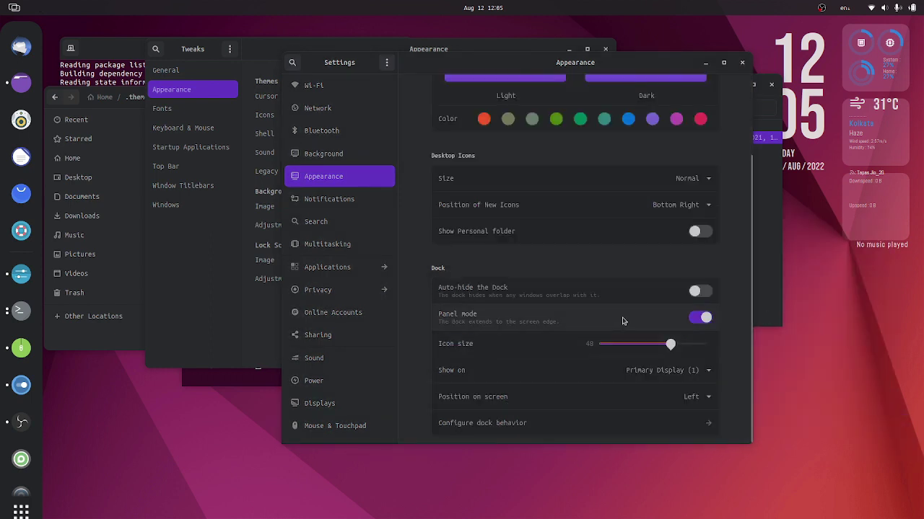
left_click(697, 318)
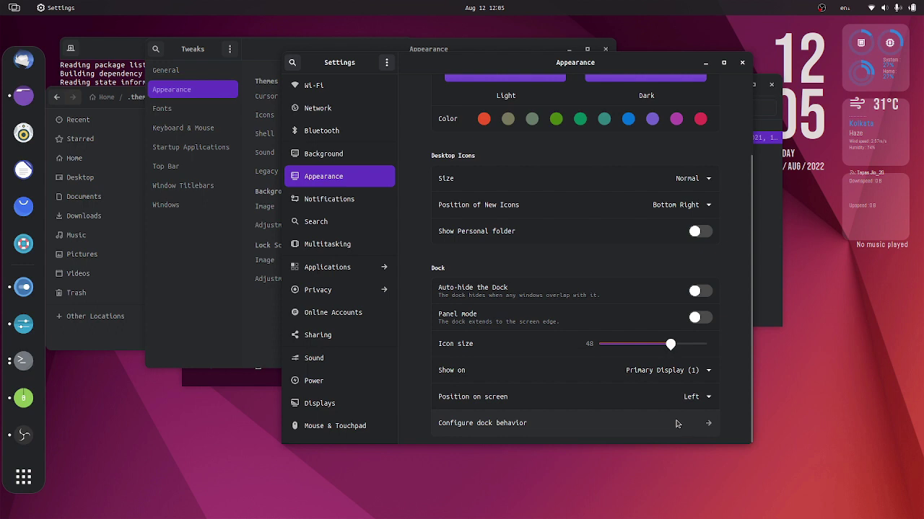
left_click(691, 395)
left_click(671, 349)
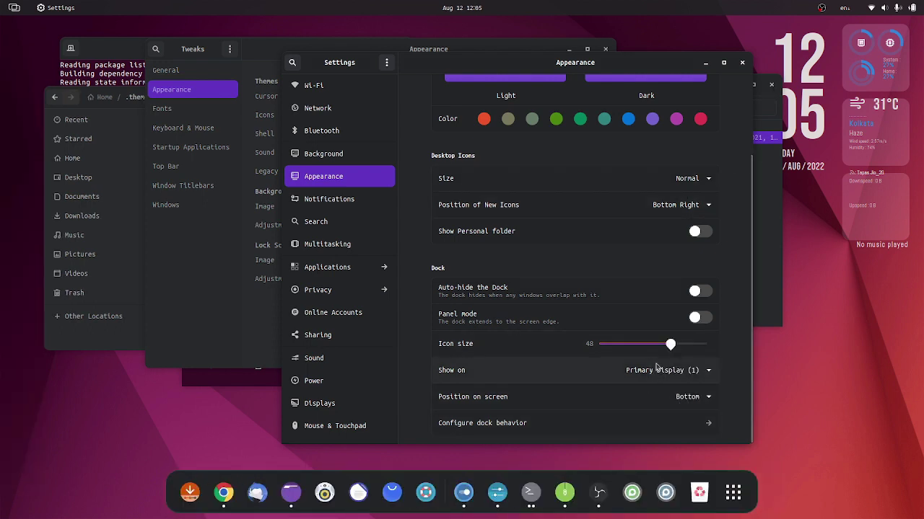
left_click_drag(669, 351, 653, 352)
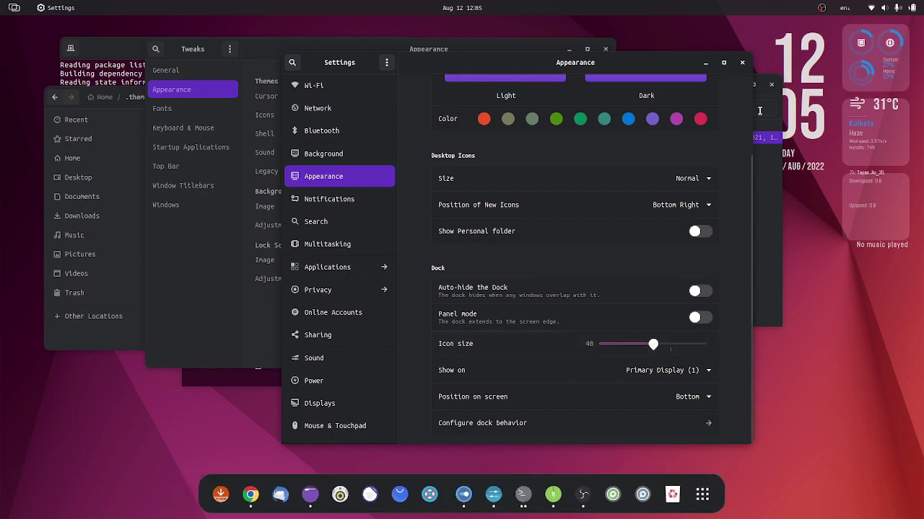
Step: Close the Settings, Tweaks, Files, archive and both terminal windows to clear the desktop
left_click(742, 62)
left_click(605, 48)
left_click(460, 97)
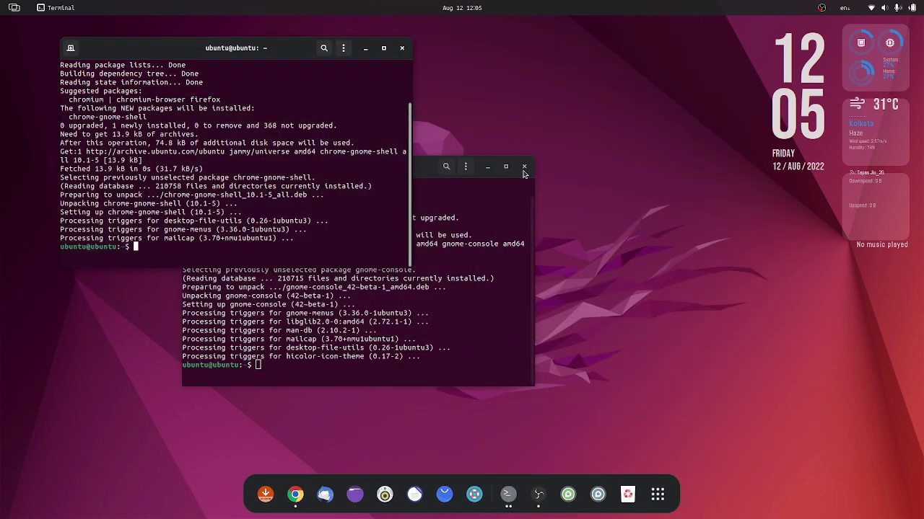
left_click(526, 162)
left_click(402, 48)
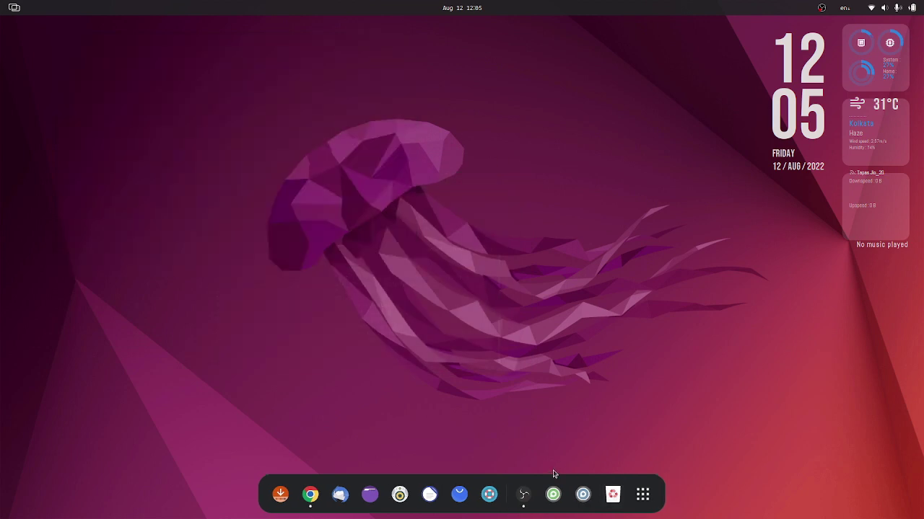
Step: Switch to Chrome and search Google for pexels
left_click(309, 501)
left_click(289, 40)
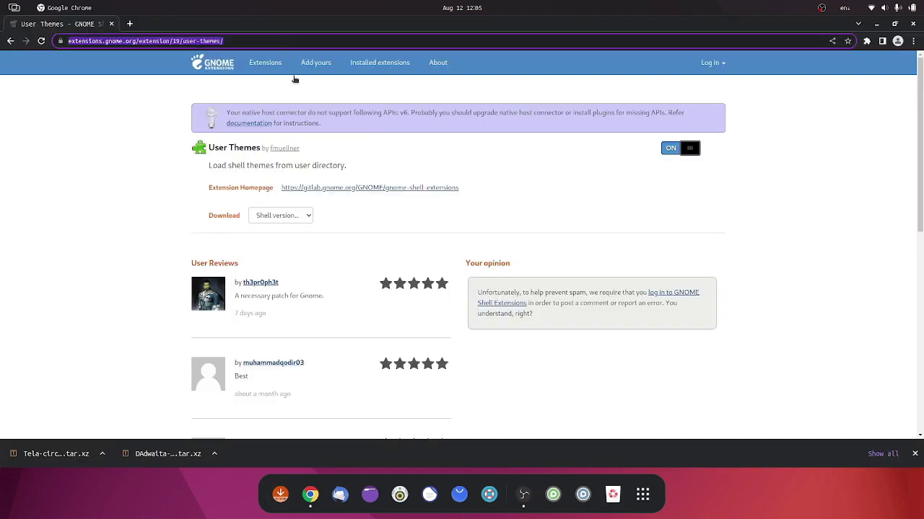
type("pexels")
key("Return")
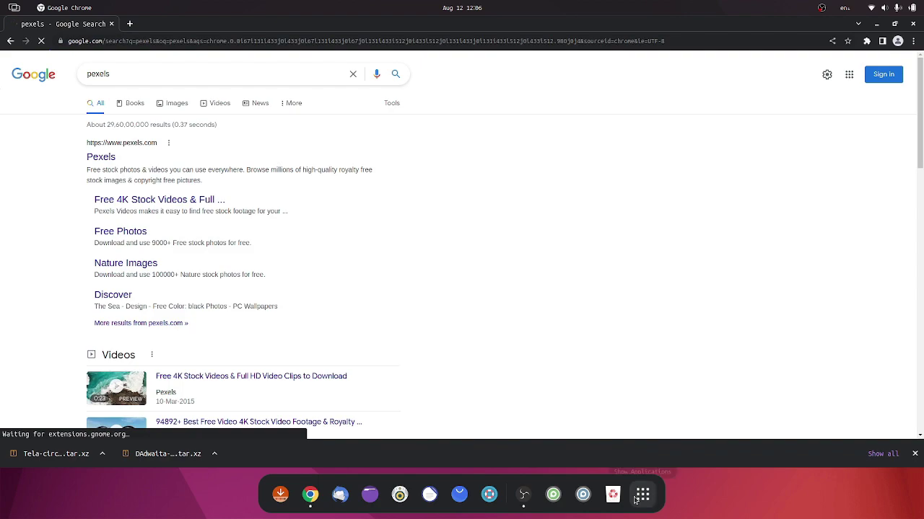
Step: Open the Appearance settings, enable auto-hide for the dock and close Settings
left_click(640, 496)
type("se")
key("Return")
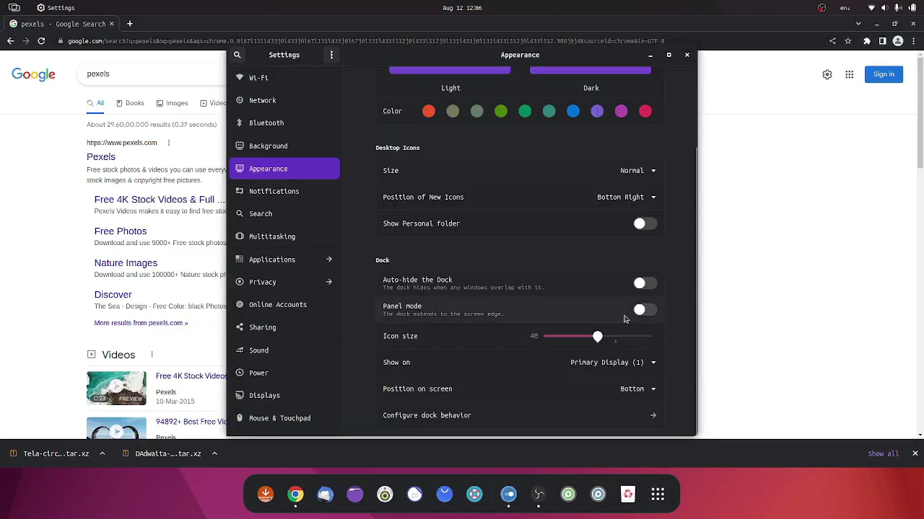
left_click(638, 285)
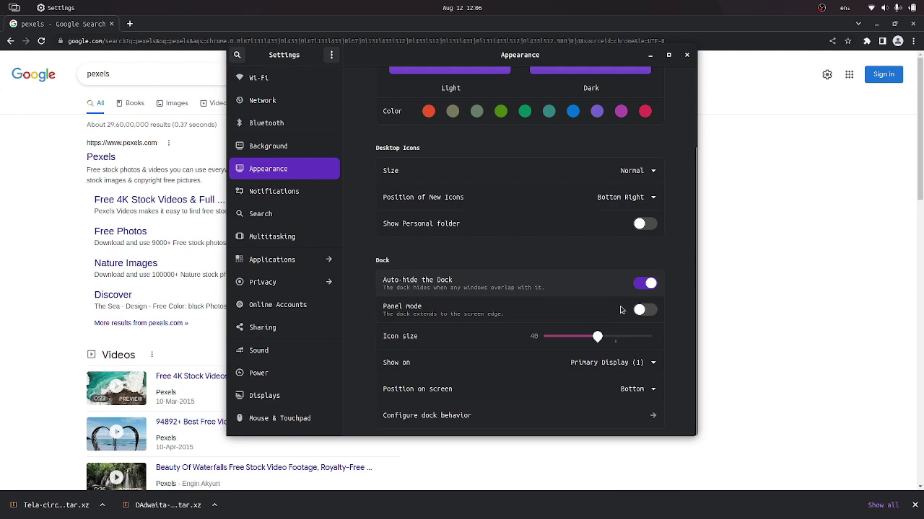
left_click(687, 55)
Step: Open the Pexels website from the Google results and search its photos for purple
left_click(101, 157)
left_click(379, 190)
type("purple")
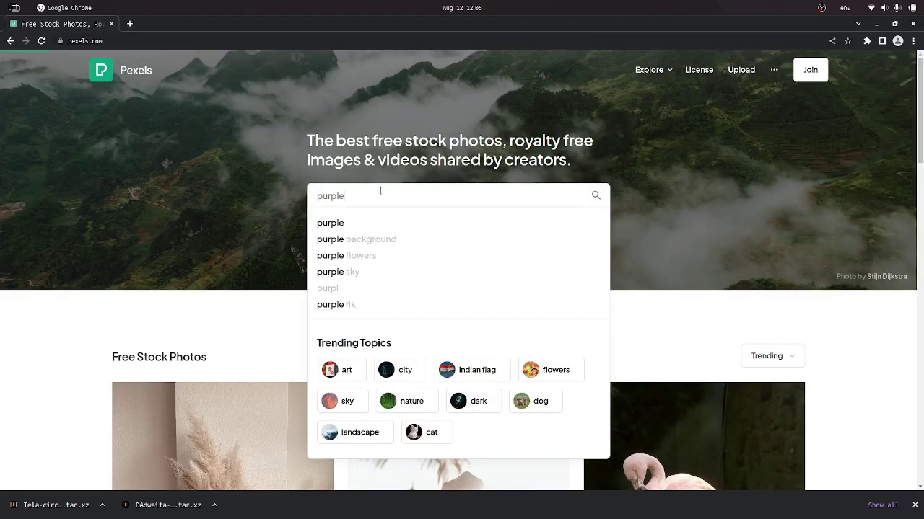
Step: Download a photo from the purple results for use as a wallpaper and browse further down for more candidates
left_click(692, 433)
key("Escape")
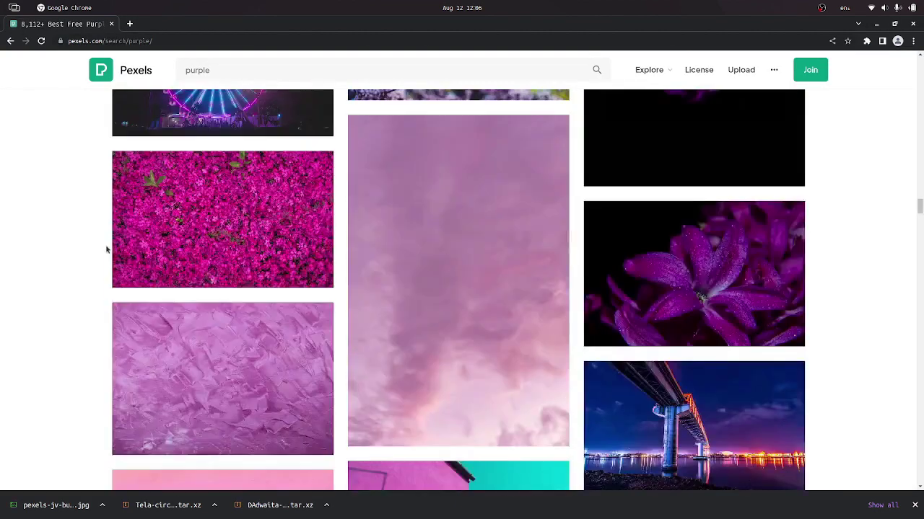
scroll(105, 245, "down", 10)
scroll(105, 242, "down", 10)
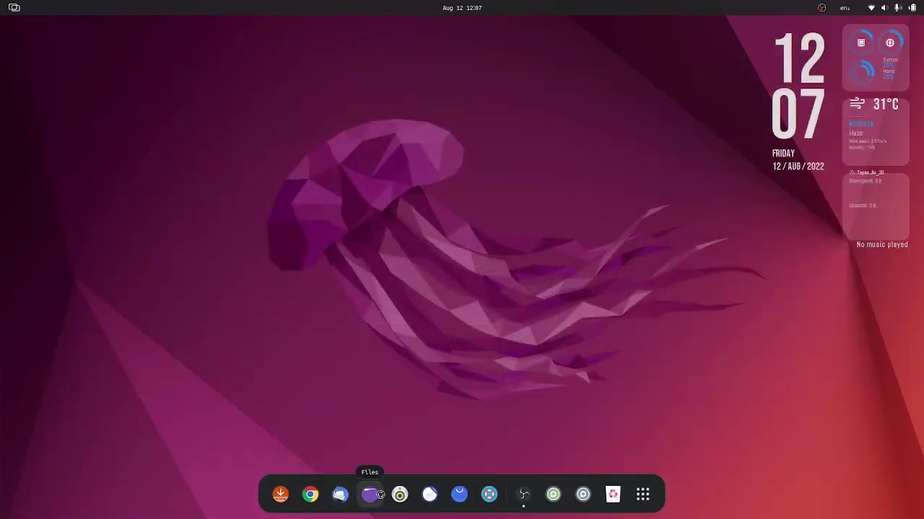
Step: Open the Downloads folder in Files and set the downloaded pink sky photo as the desktop wallpaper
left_click(369, 494)
right_click(302, 139)
left_click(336, 251)
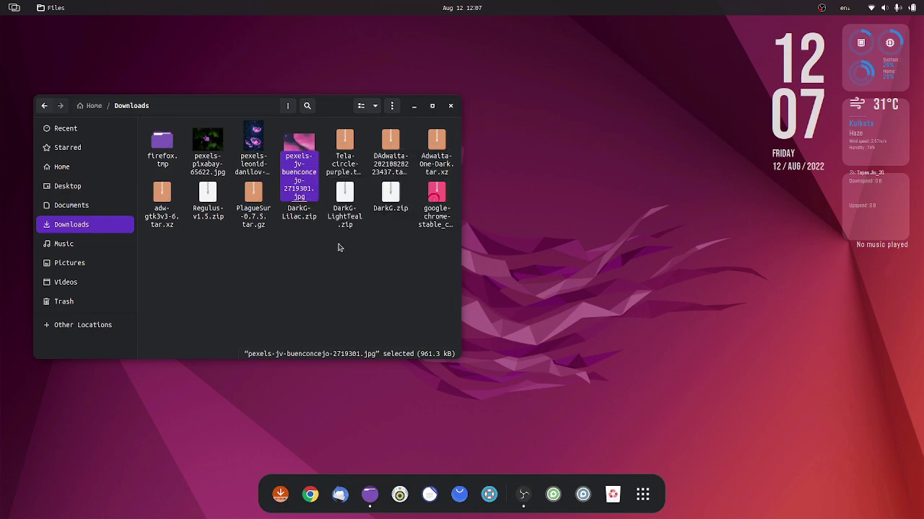
left_click_drag(335, 112, 305, 149)
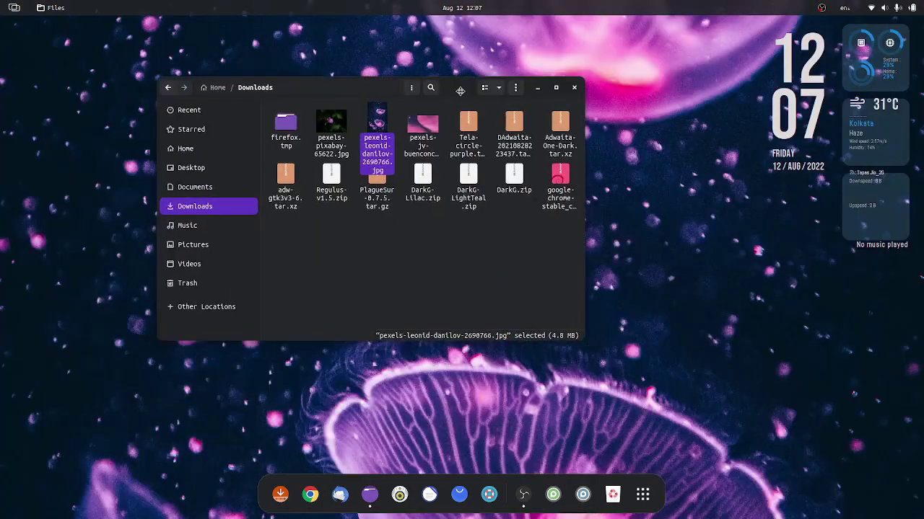
Step: Set pexels-pixabay-65622.jpg as the desktop wallpaper, skipping replacement of the existing copy in Wallpapers
right_click(332, 129)
left_click(378, 229)
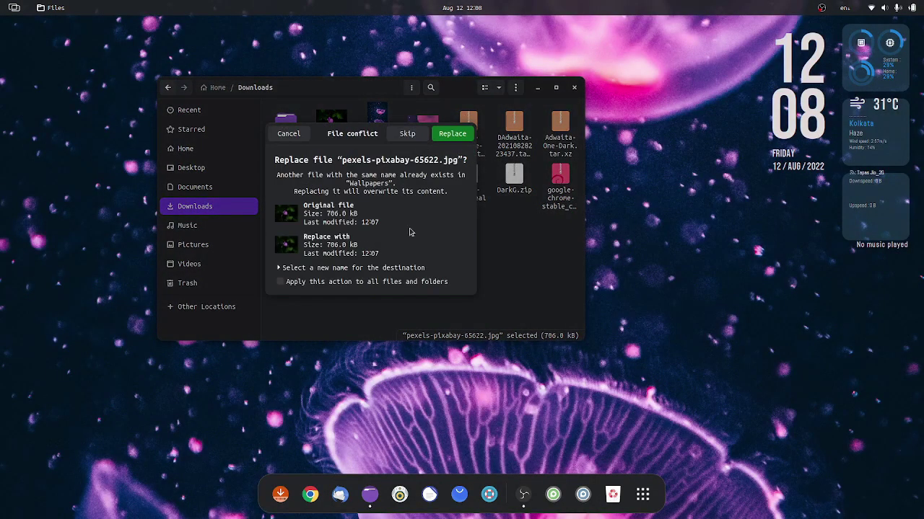
left_click(417, 140)
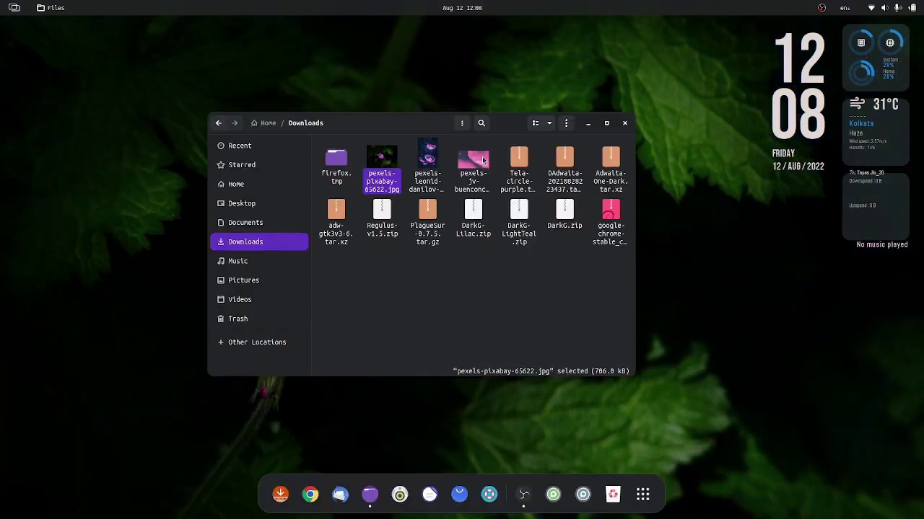
Step: Switch the desktop wallpaper back to the pink sky photo in Downloads and close Files
right_click(482, 168)
left_click(527, 264)
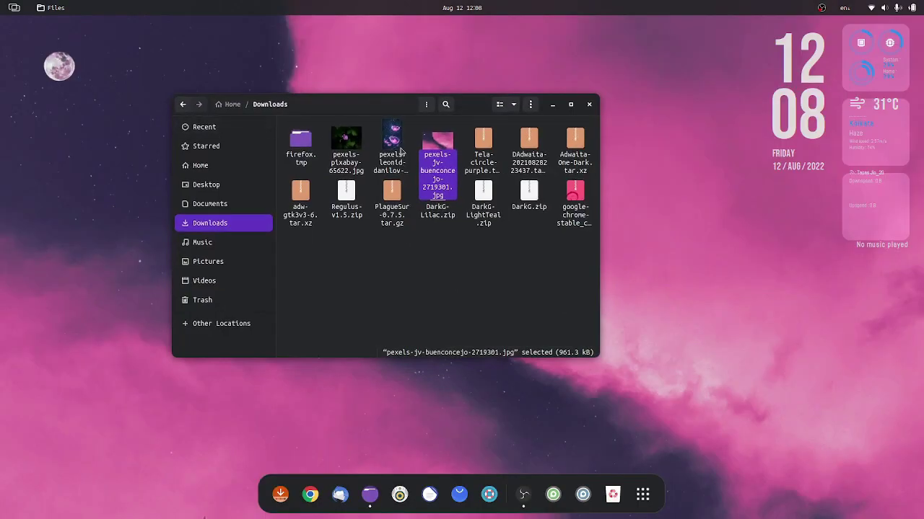
key("ctrl+q")
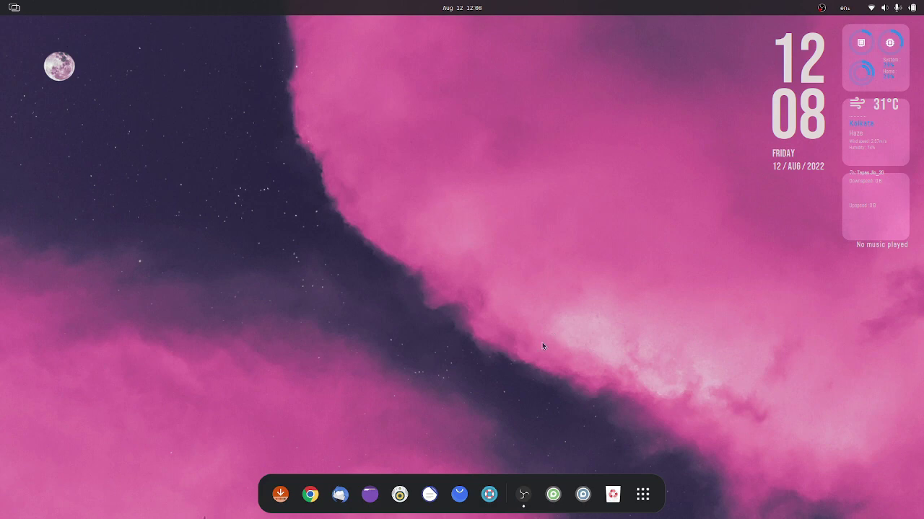